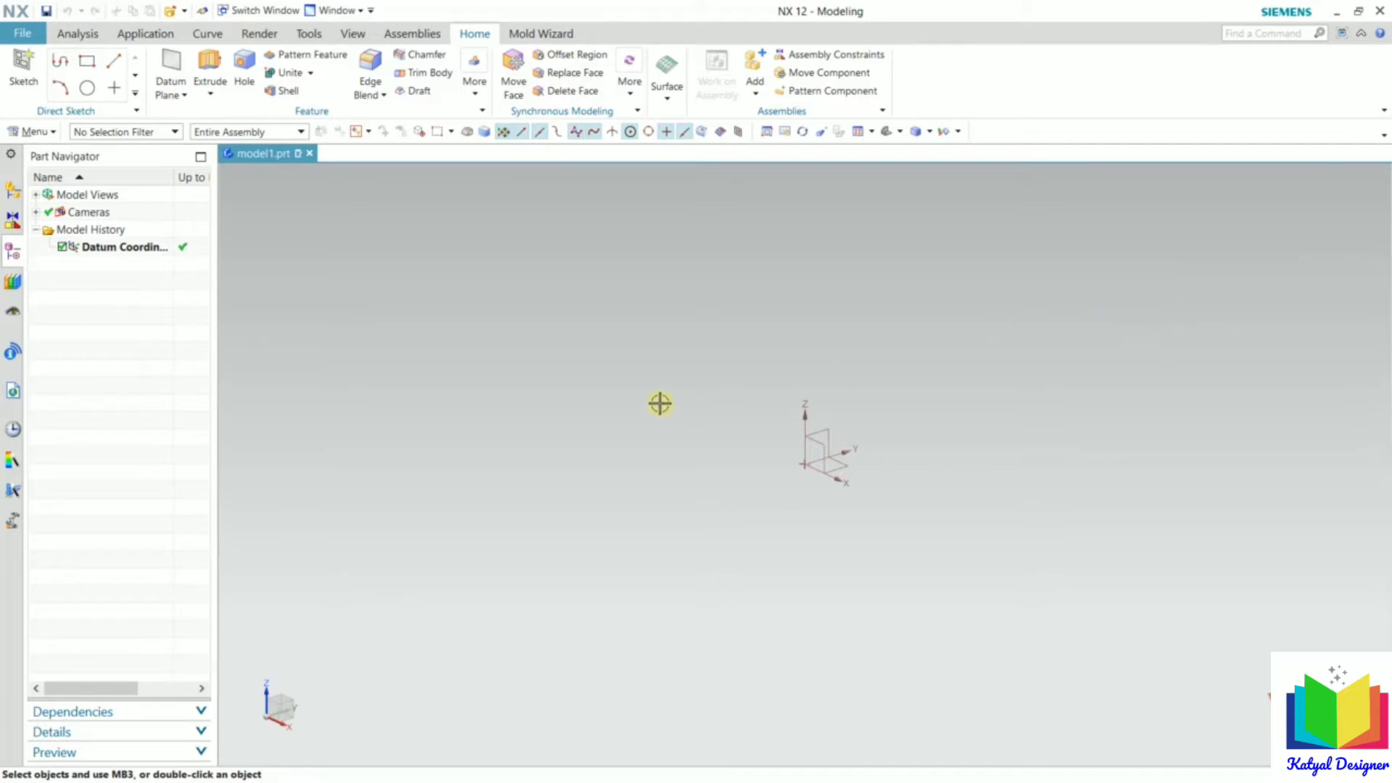
# Start an Extrude and create its section sketch on the XY plane of the datum coordinate system
pyautogui.click(210, 93)
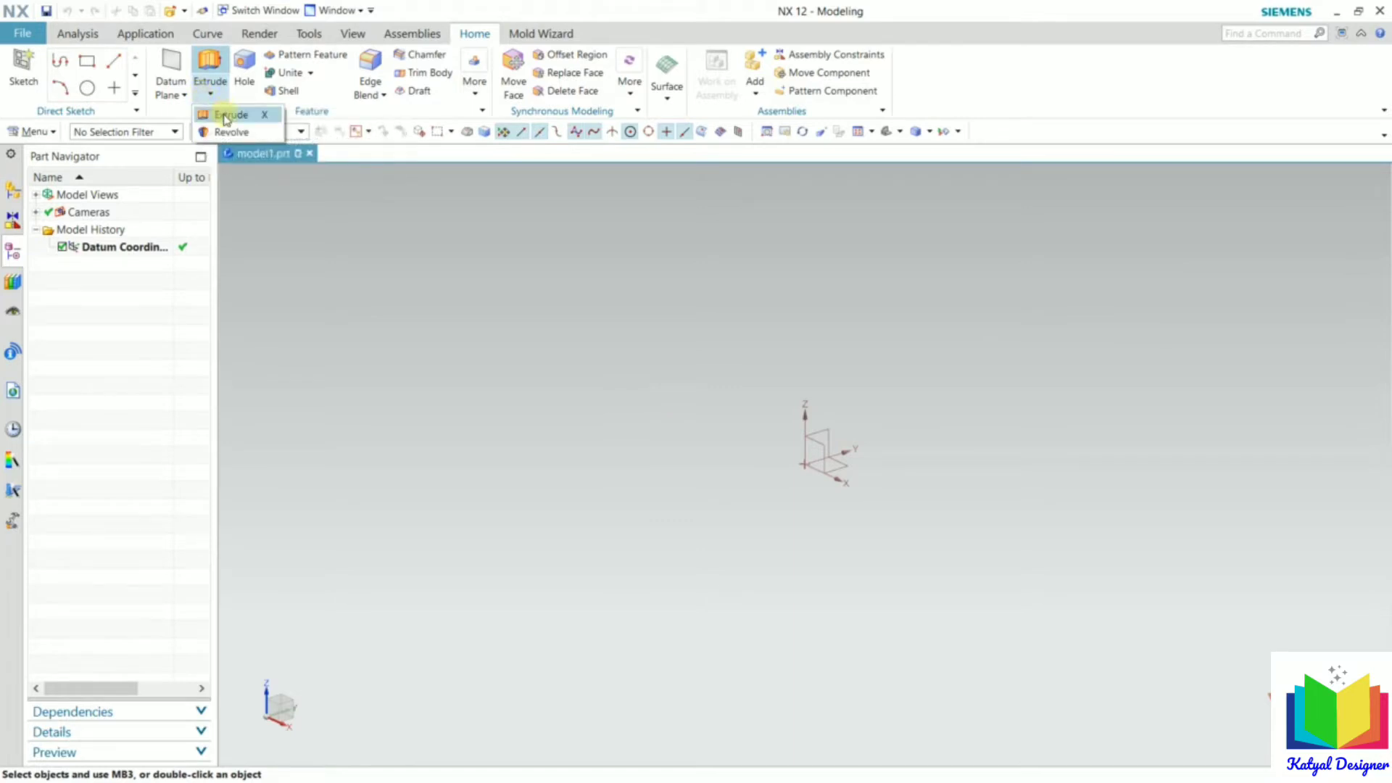
pyautogui.click(225, 116)
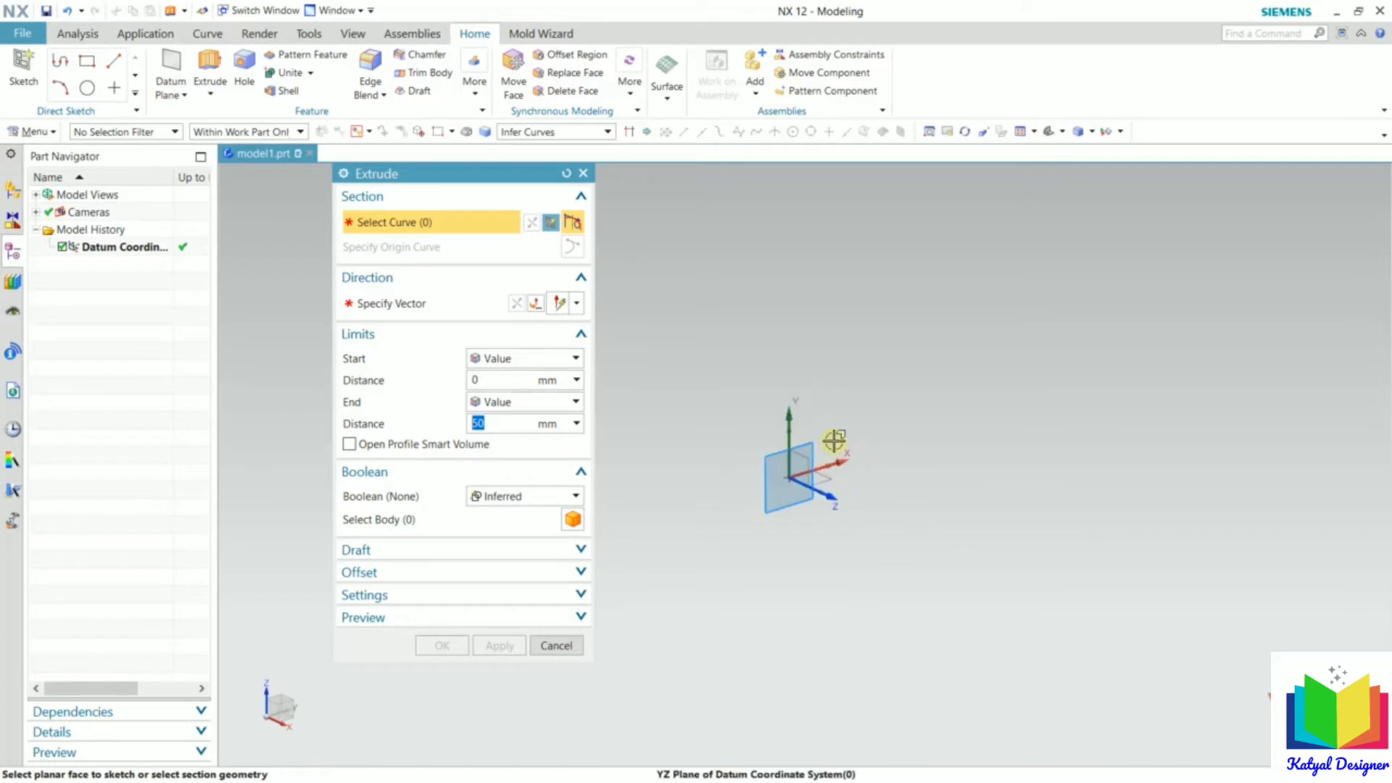
pyautogui.keyDown('shift'); pyautogui.moveTo(833, 445); pyautogui.dragTo(1290, 488, button='middle'); pyautogui.keyUp('shift')
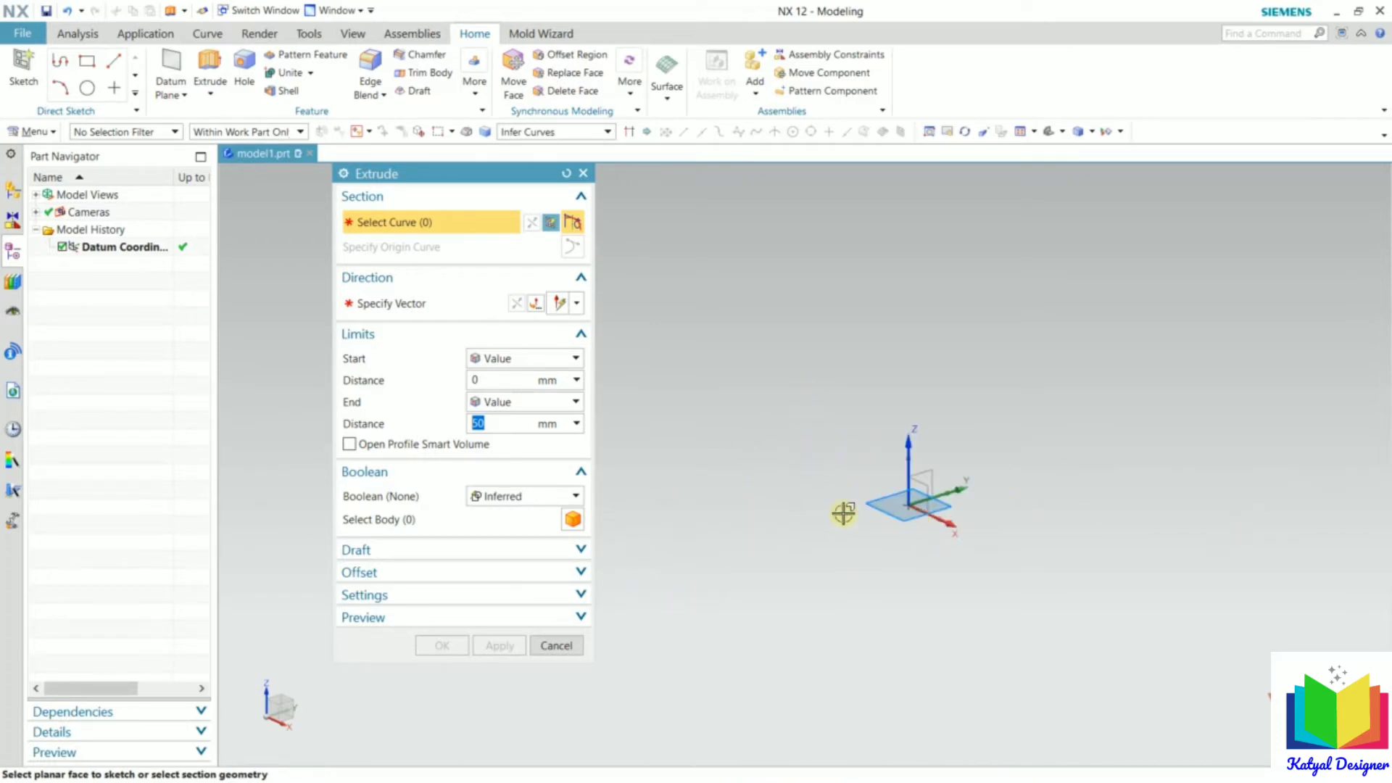
pyautogui.click(551, 225)
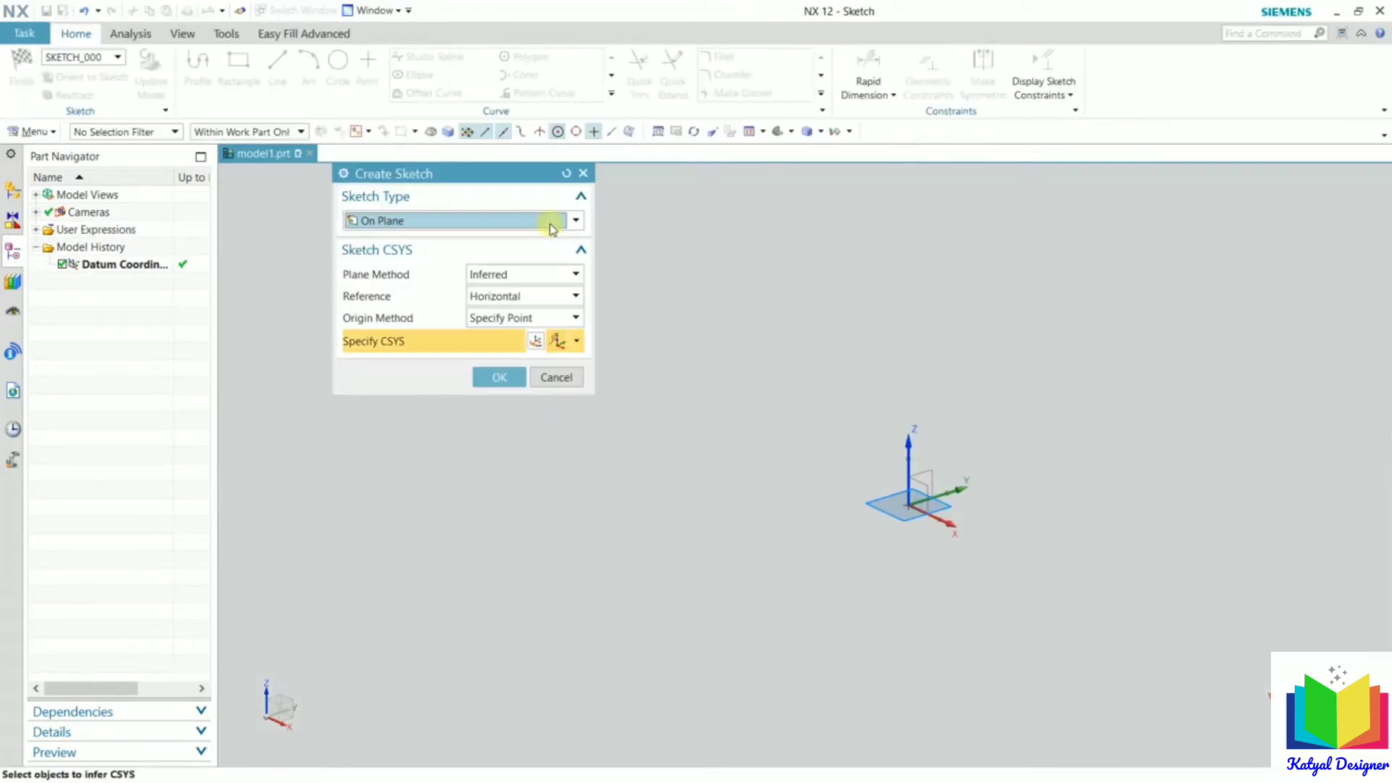
pyautogui.click(516, 381)
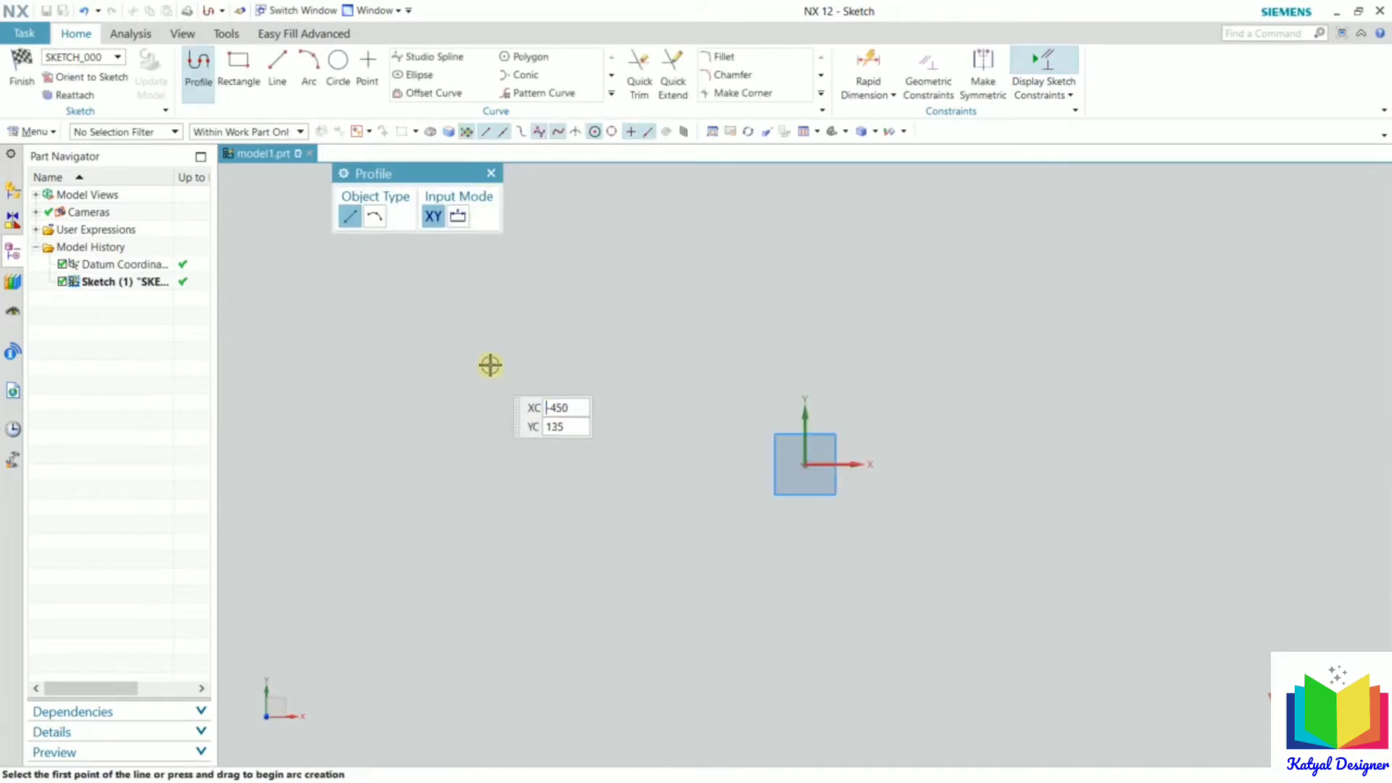
# Sketch a circle about 240 mm in diameter centred on the sketch origin
pyautogui.click(337, 72)
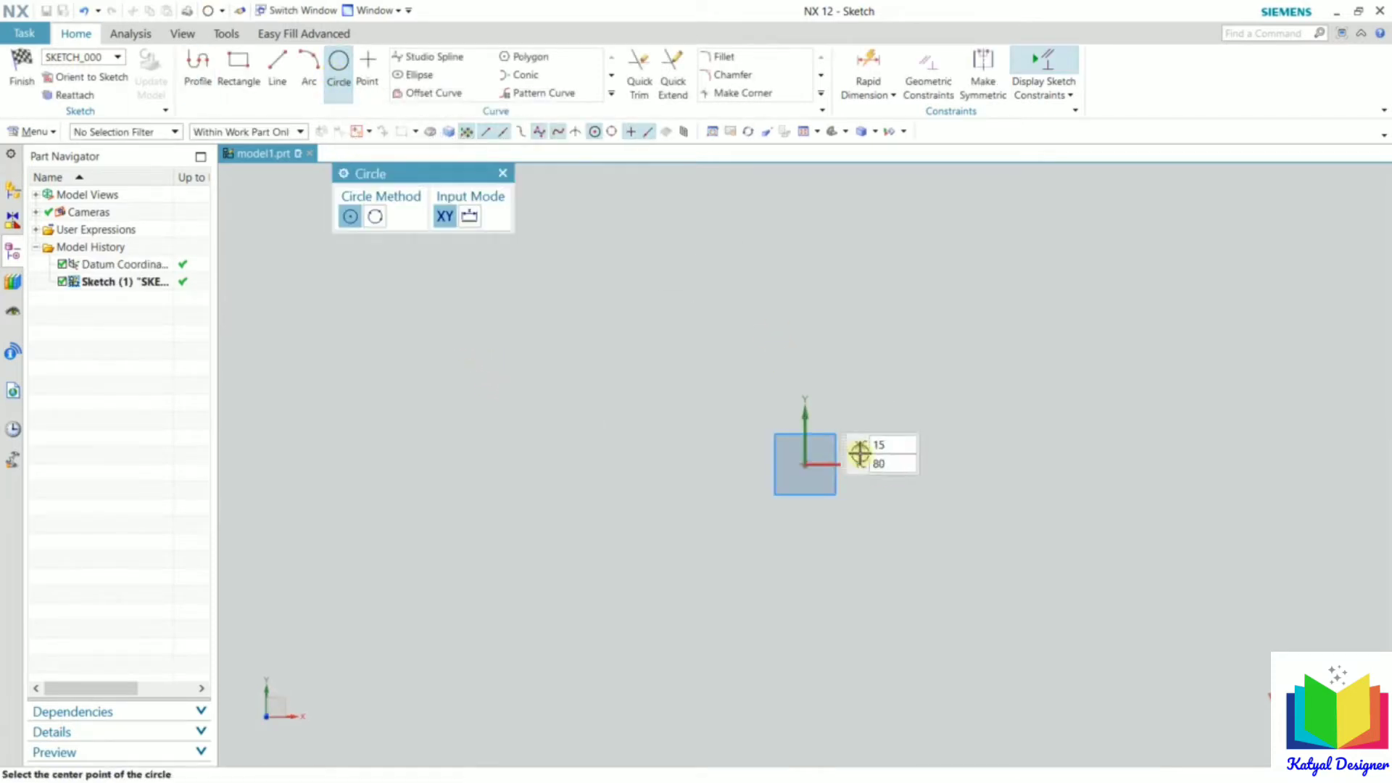
pyautogui.click(807, 464)
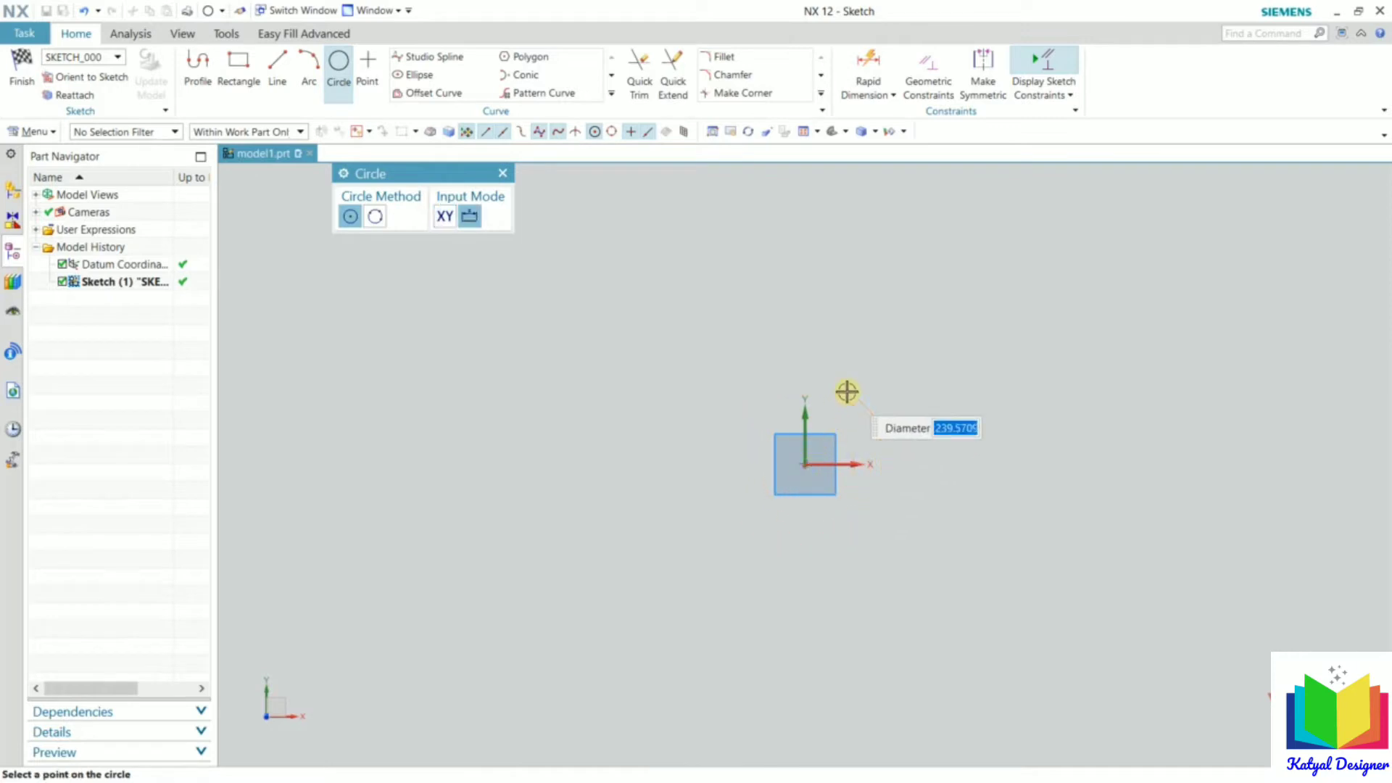
pyautogui.click(845, 398)
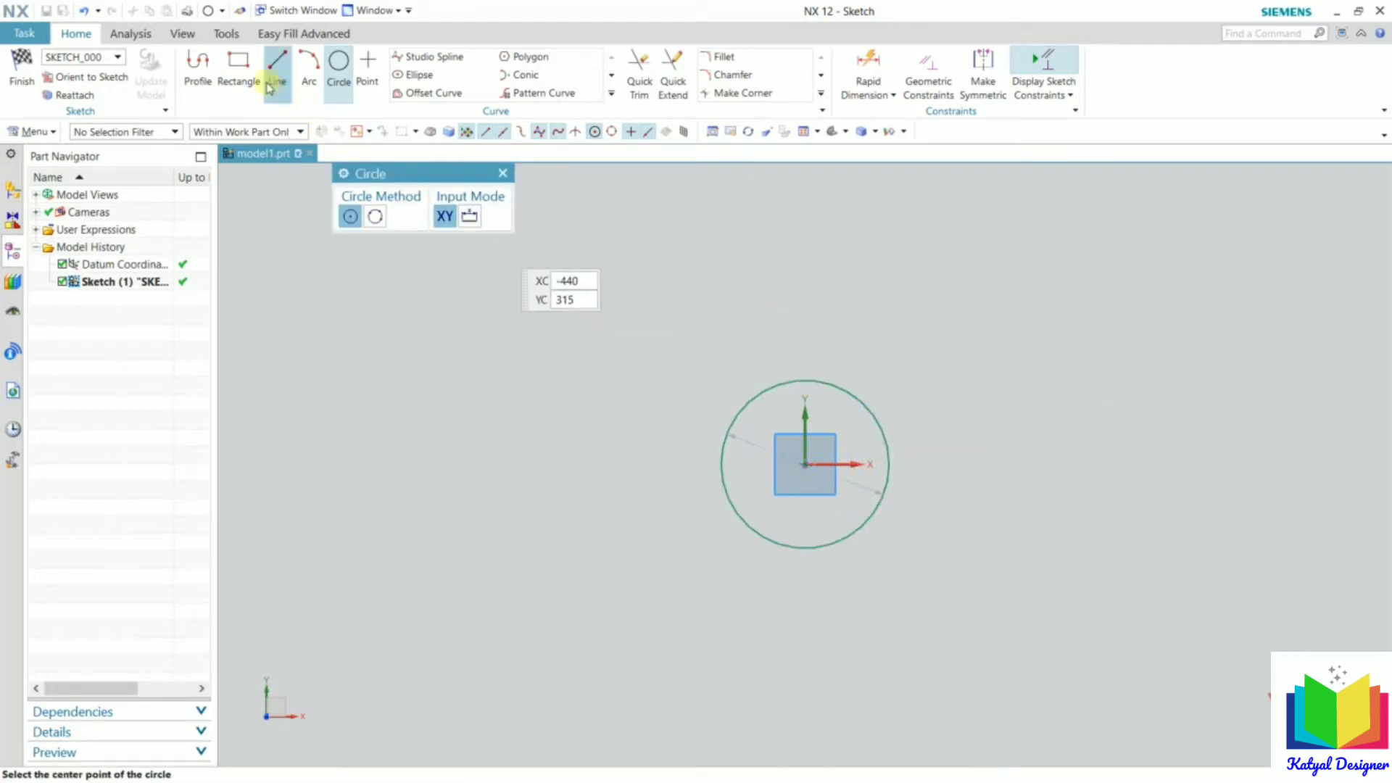
# Add a rapid dimension setting the circle's diameter to 50 mm, and finish the sketch
pyautogui.click(870, 93)
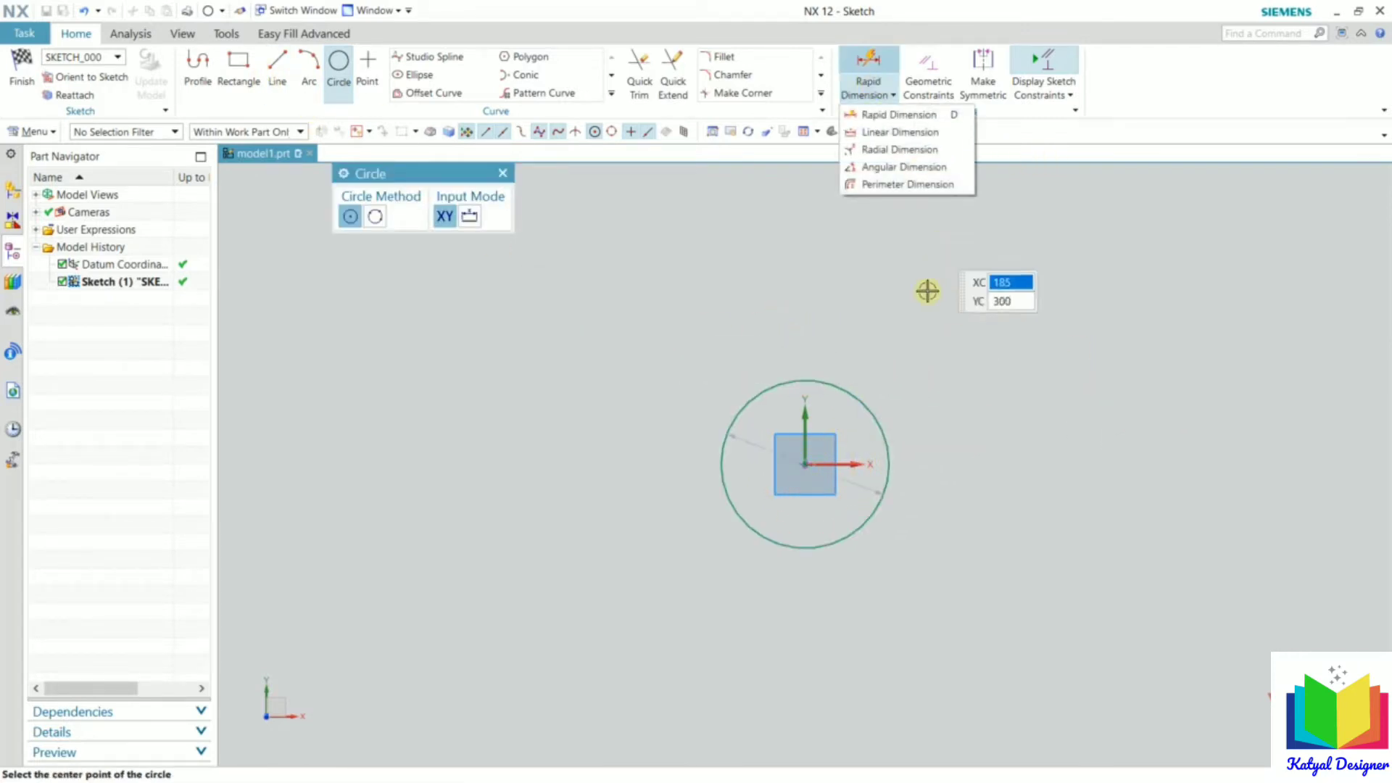
pyautogui.click(907, 115)
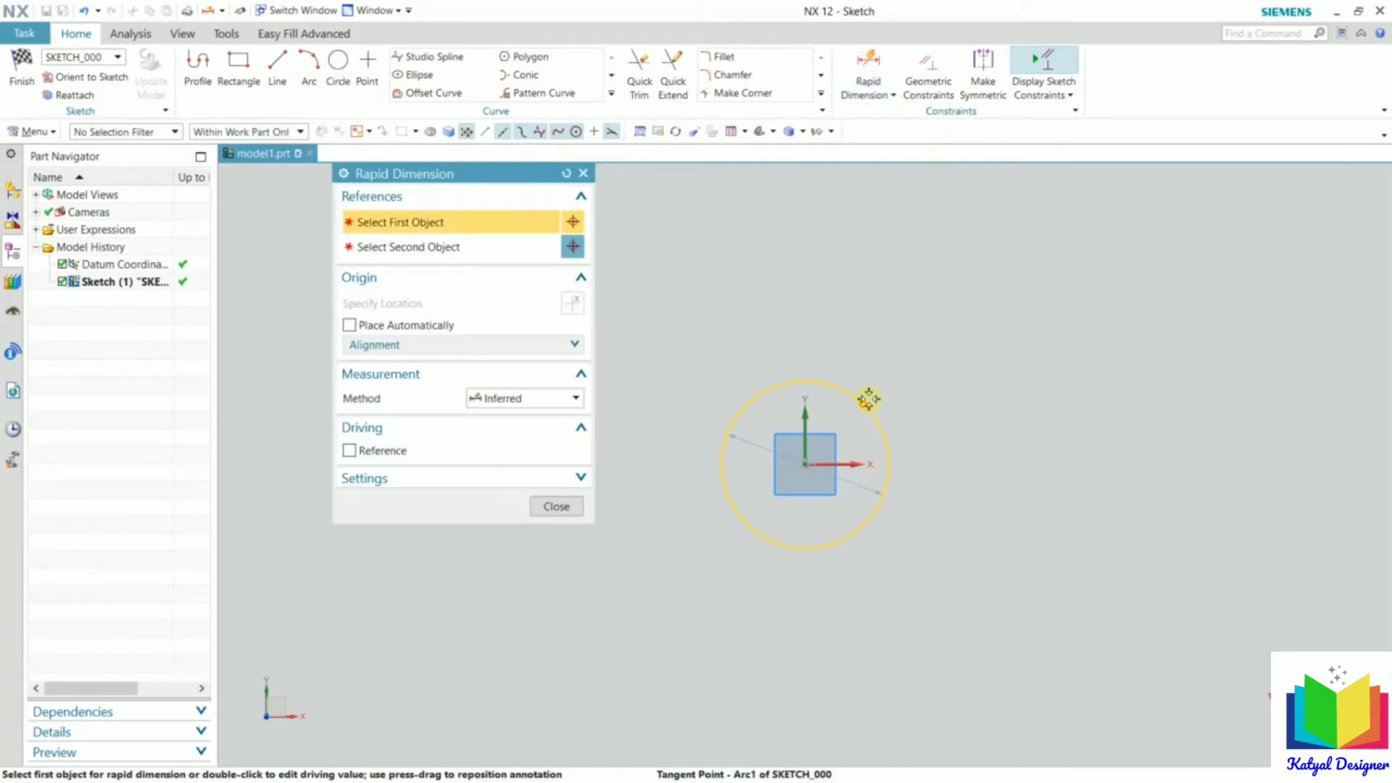
pyautogui.click(868, 399)
pyautogui.click(1101, 349)
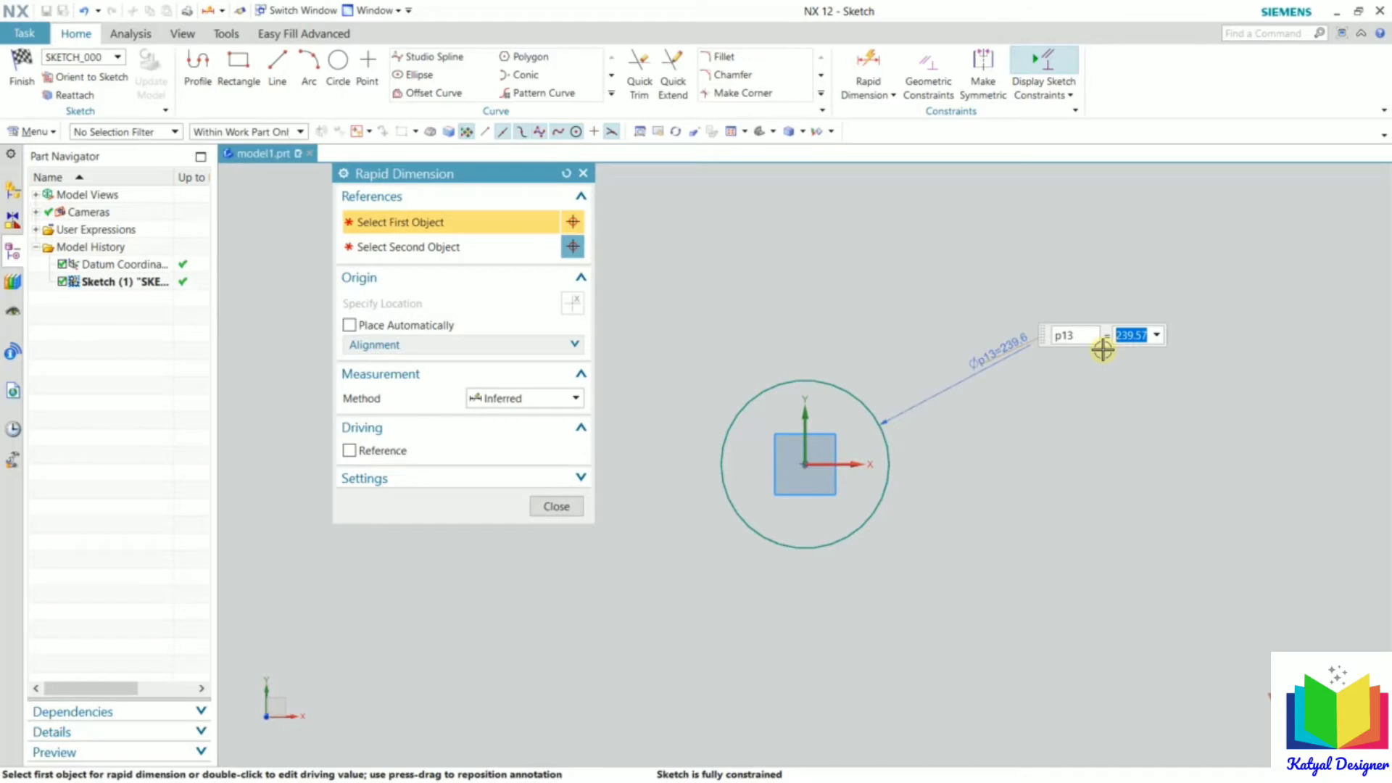
pyautogui.press('Return')
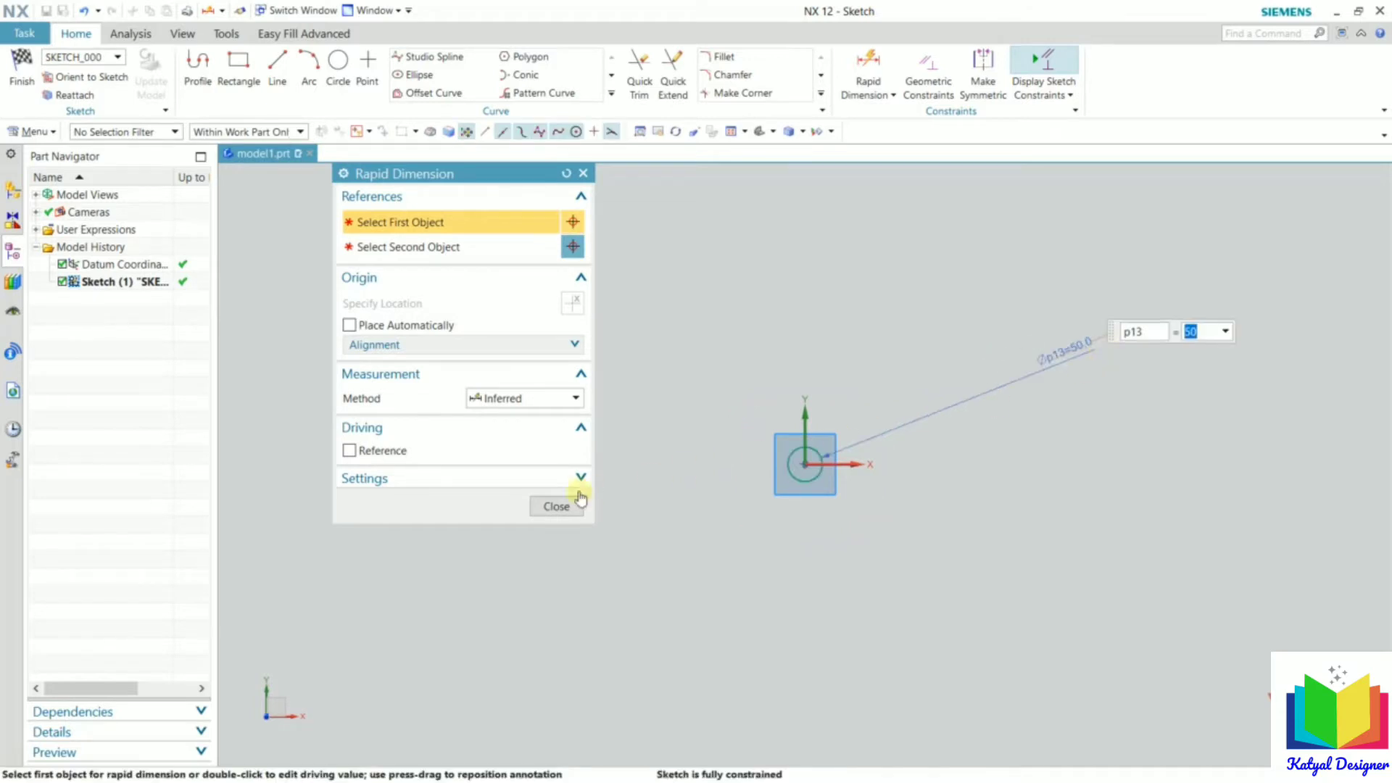
pyautogui.click(556, 507)
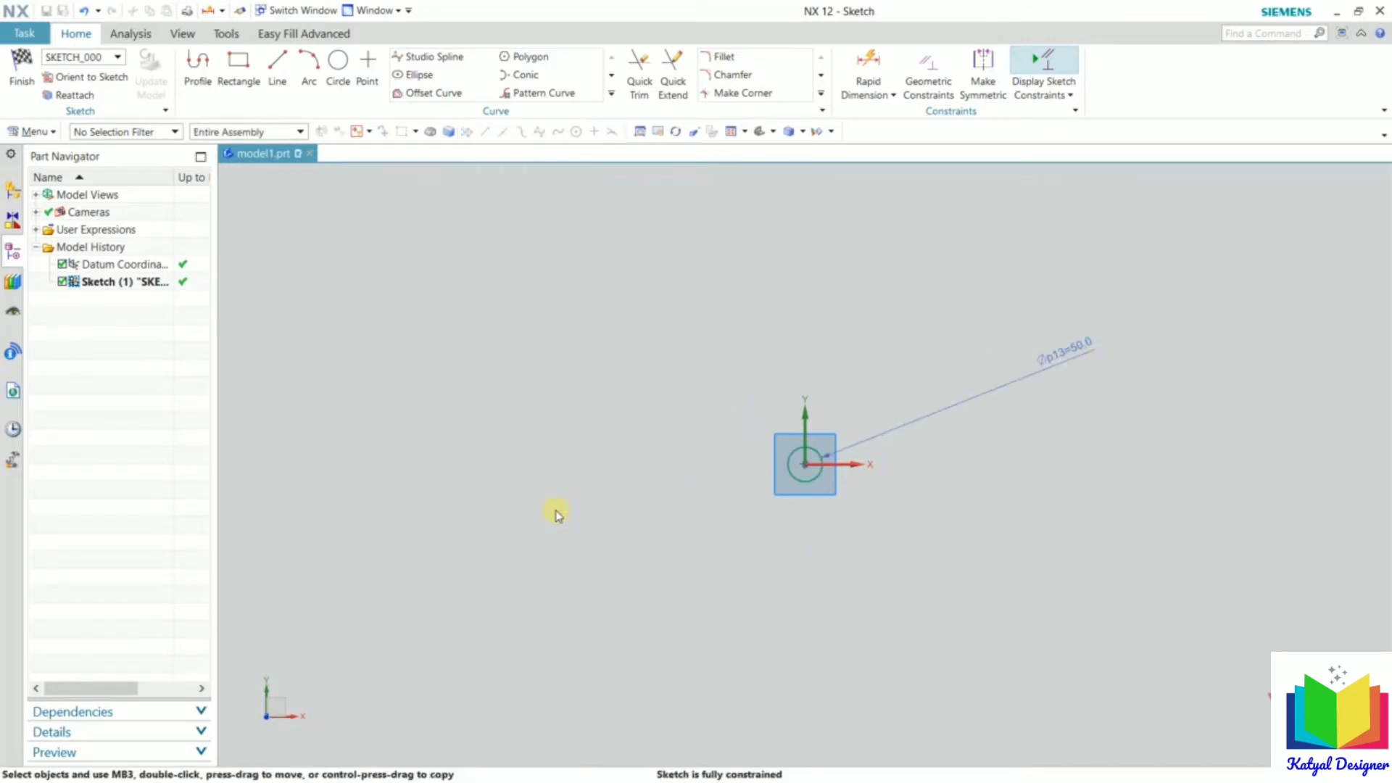
pyautogui.click(22, 73)
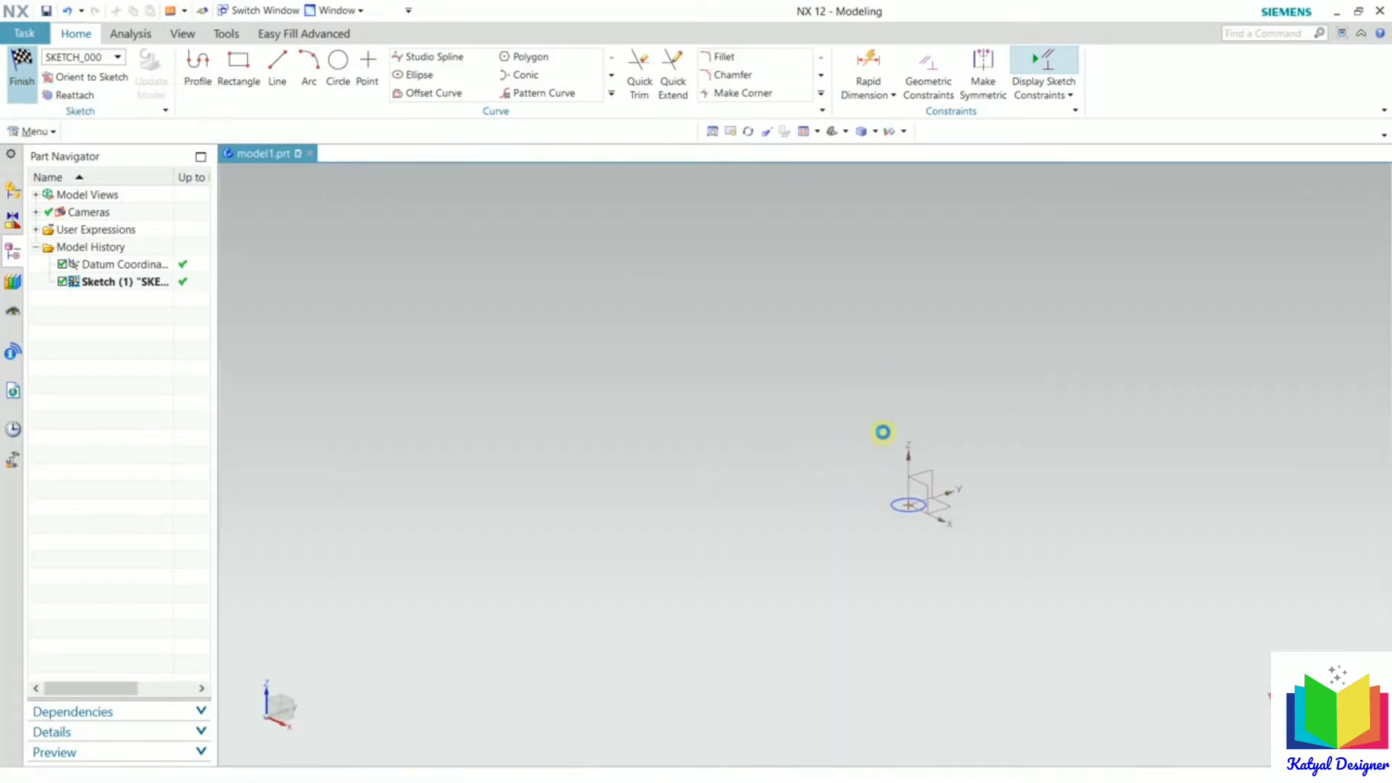
# Extrude the circle upward from 0 to 100 mm to create a solid cylinder
pyautogui.press('x')
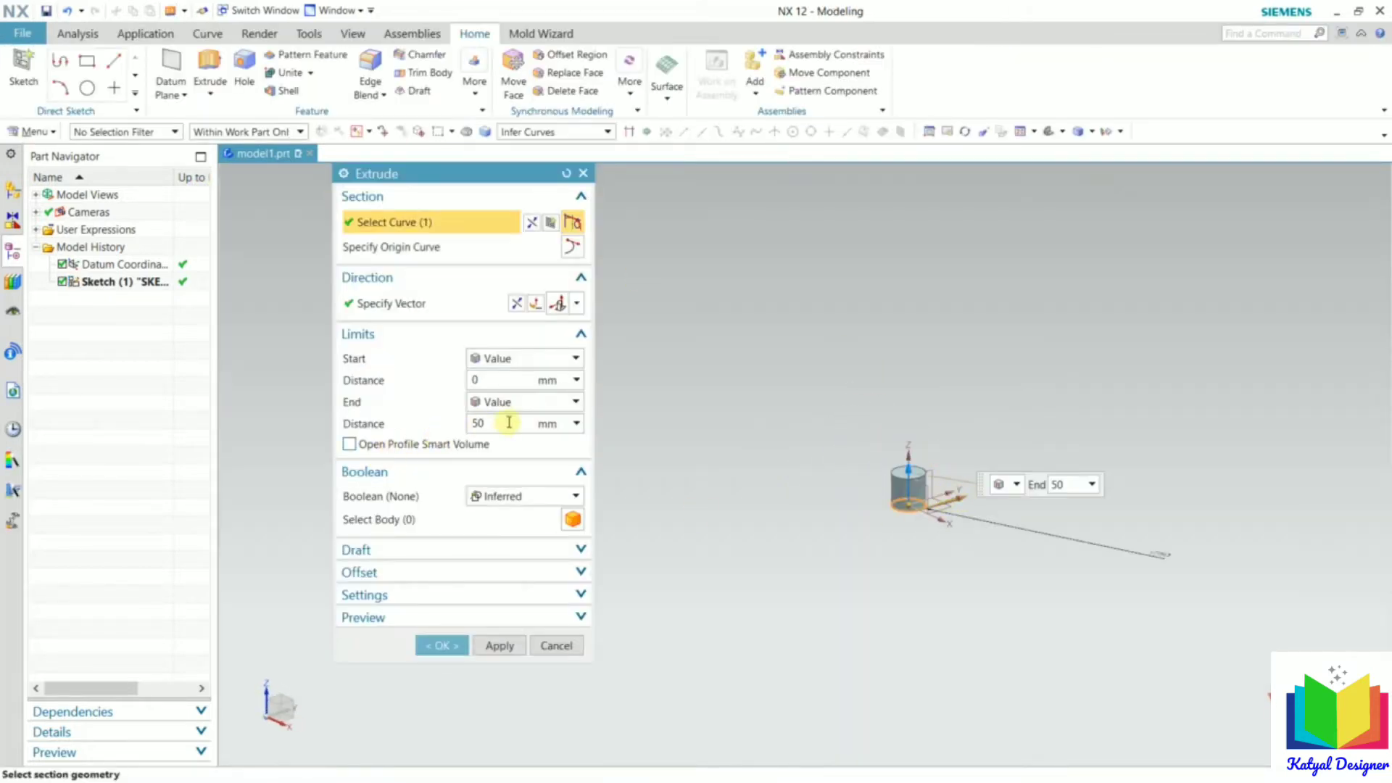
pyautogui.doubleClick(481, 434)
pyautogui.write('100')
pyautogui.press('Return')
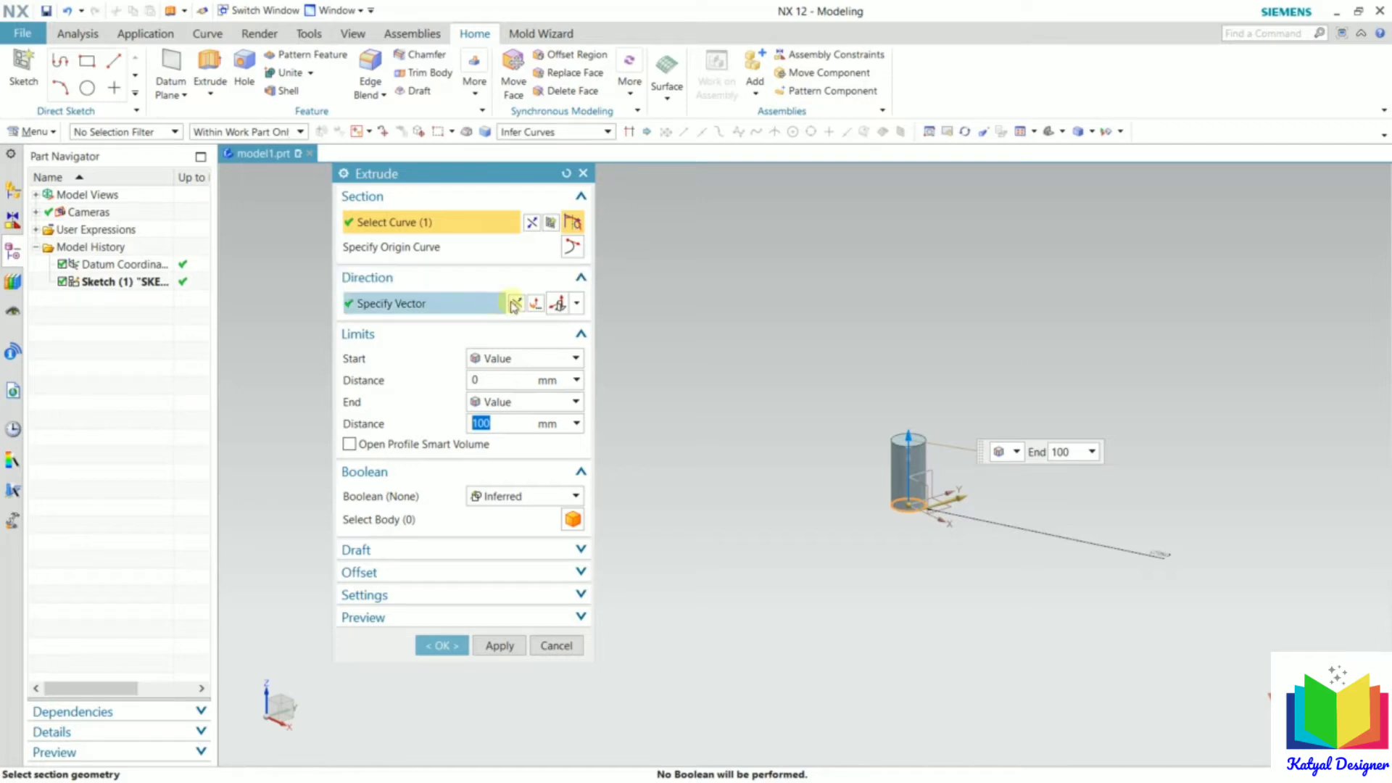
pyautogui.scroll(5, 956, 498)
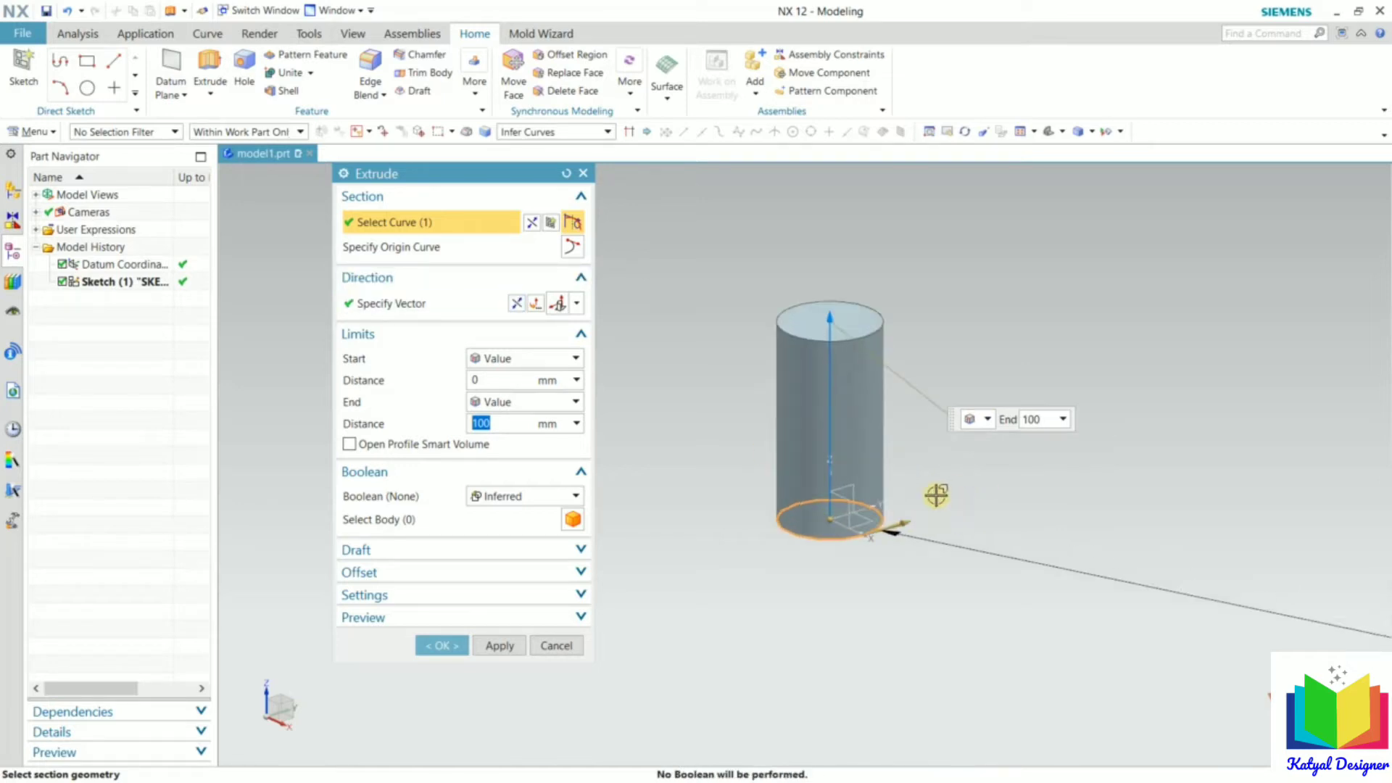
pyautogui.scroll(2, 797, 554)
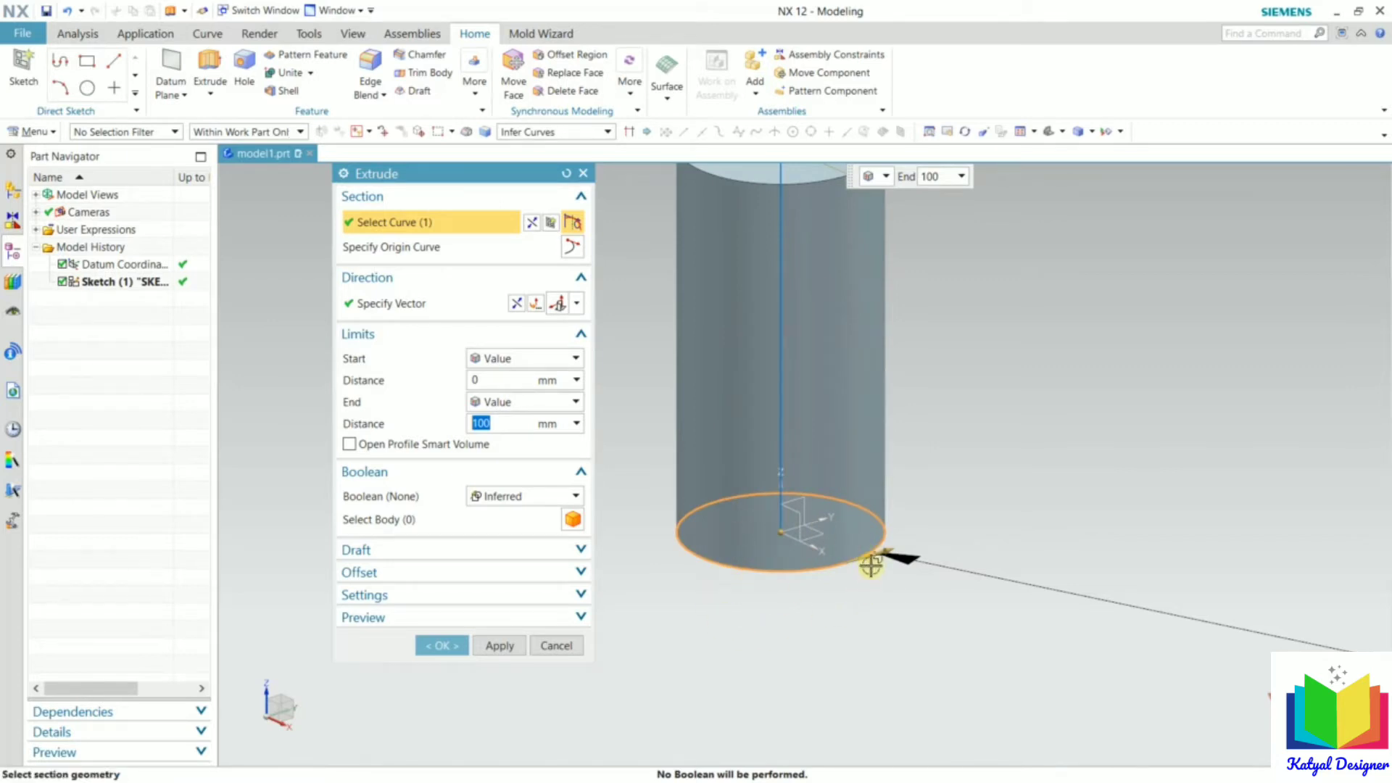
pyautogui.scroll(-3, 974, 576)
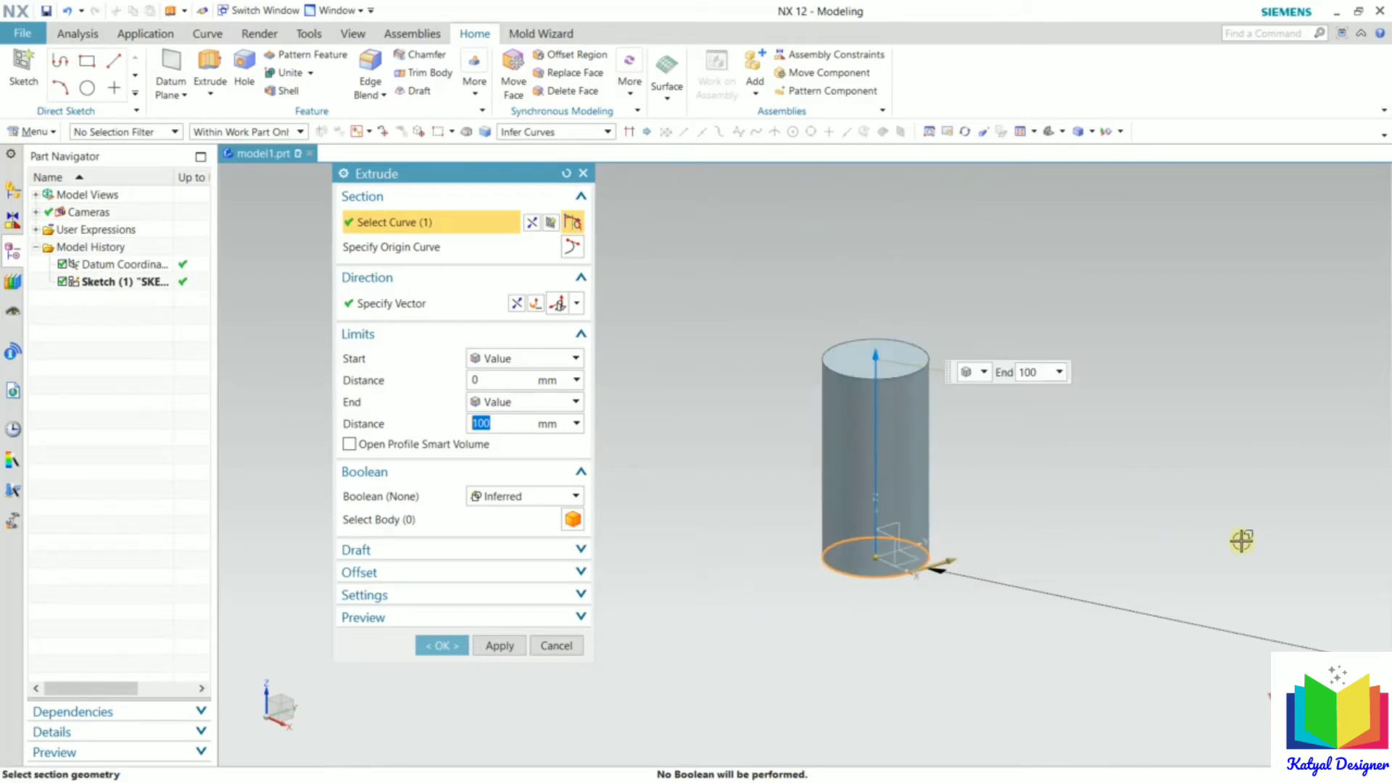
pyautogui.scroll(3, 928, 496)
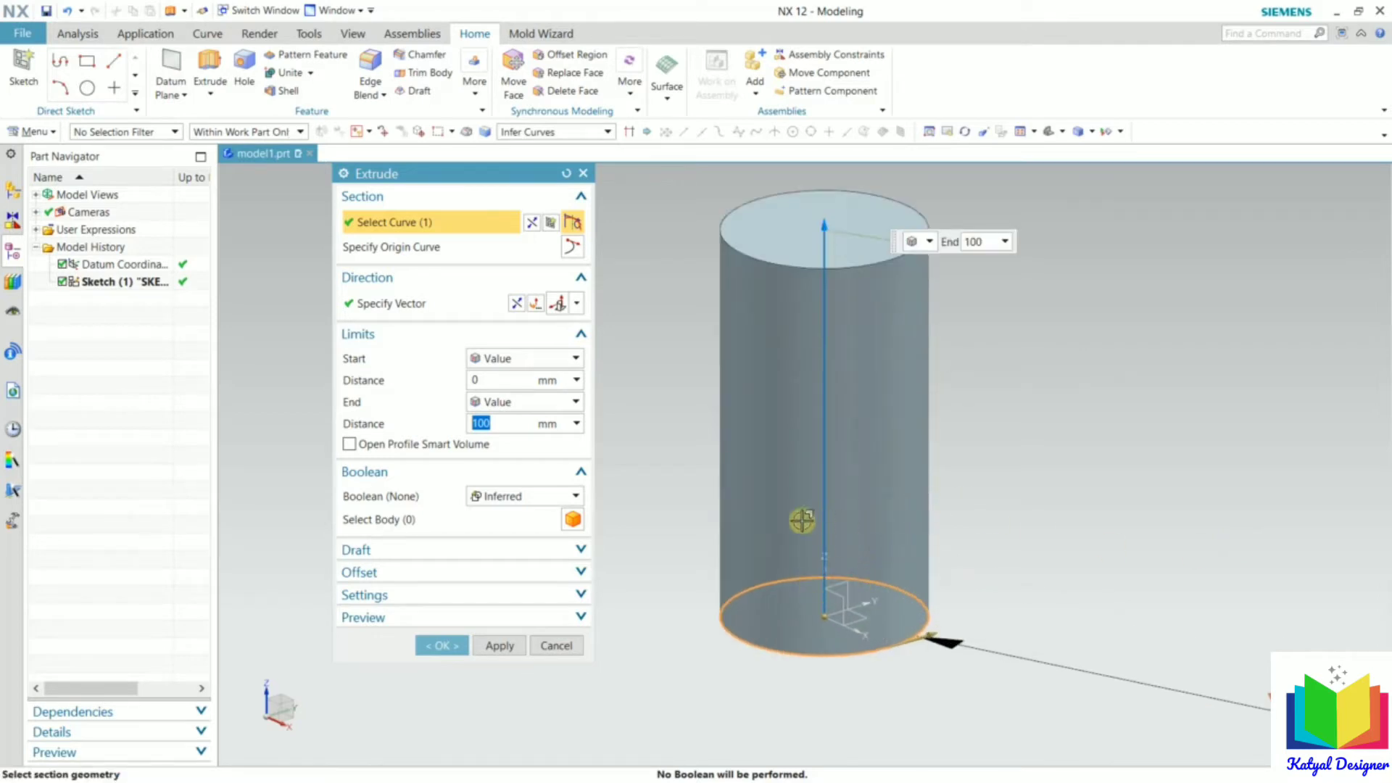
pyautogui.scroll(-1, 841, 538)
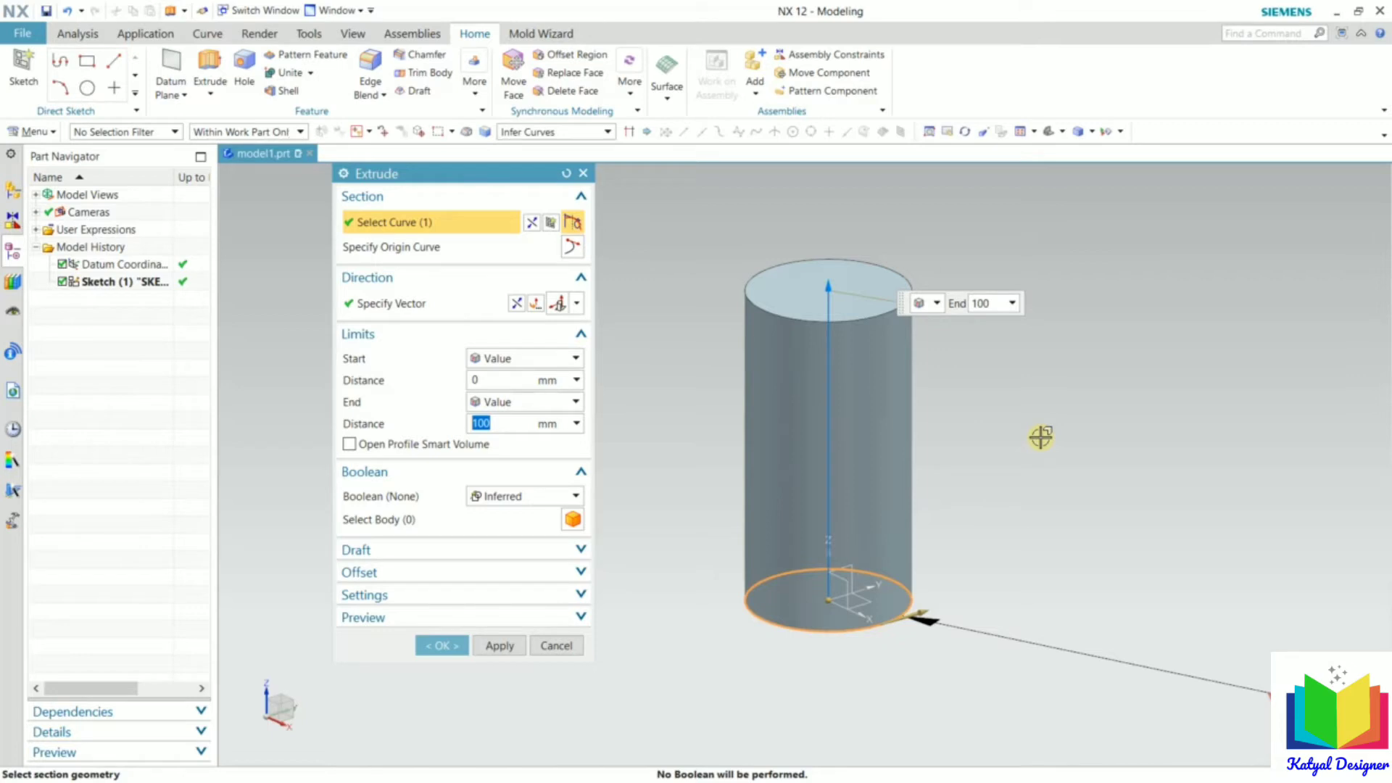
pyautogui.click(441, 645)
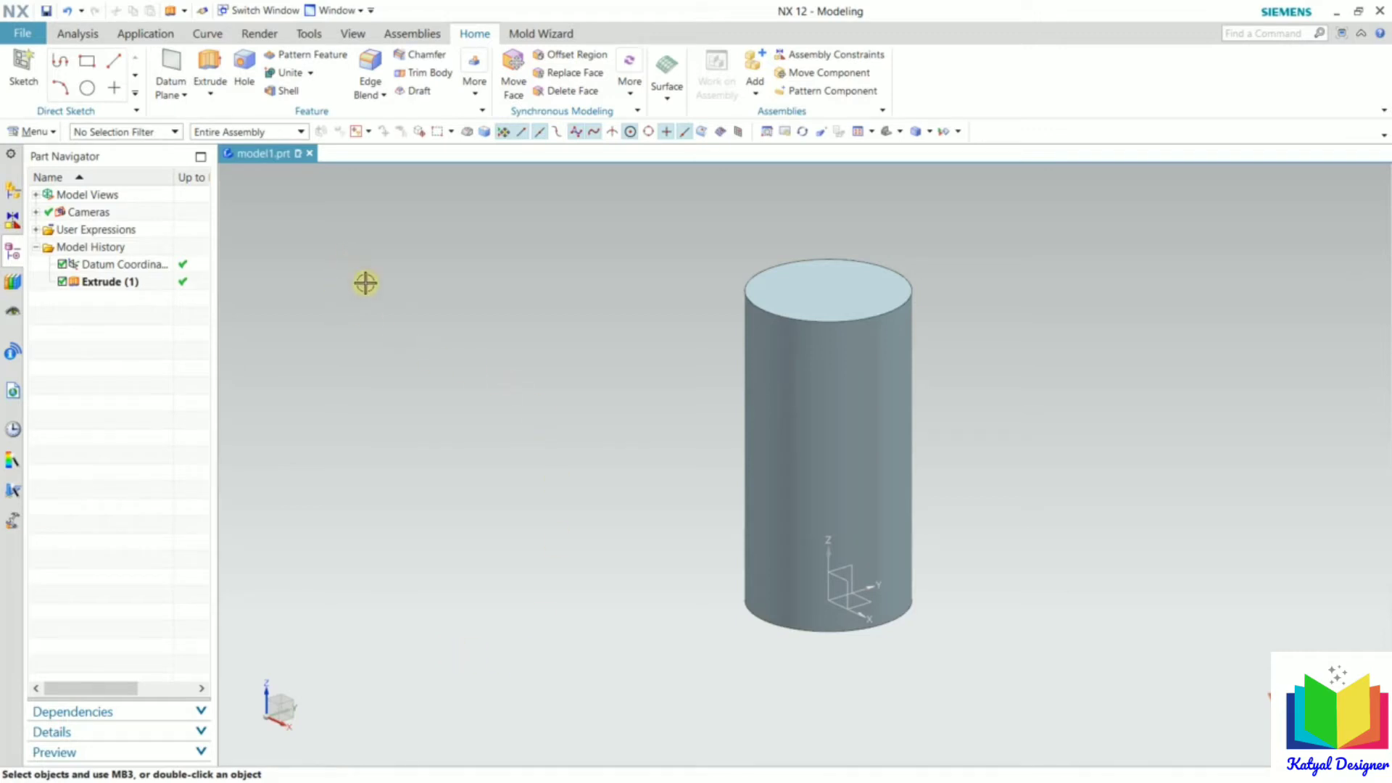
# Start a second Extrude and create its section sketch on the XZ plane of the datum coordinate system
pyautogui.click(212, 94)
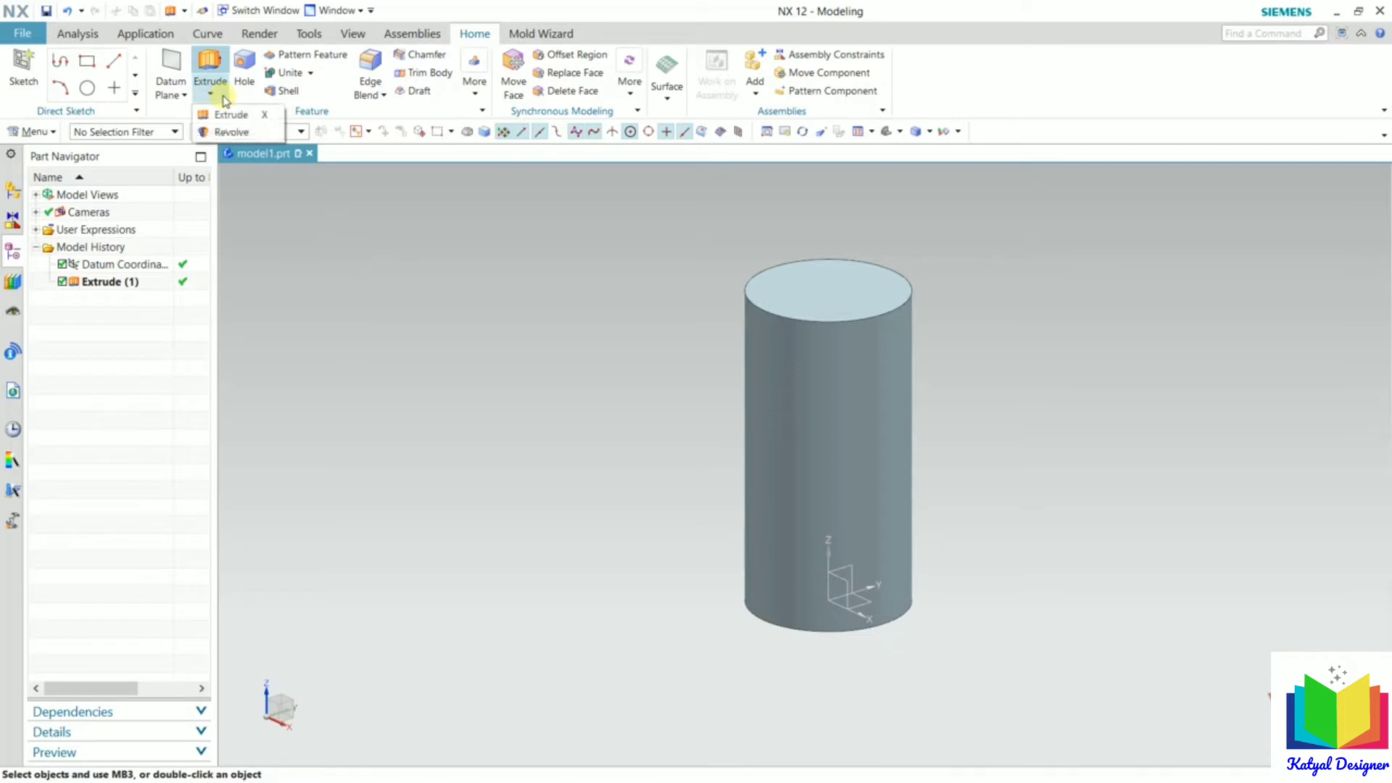
pyautogui.click(219, 116)
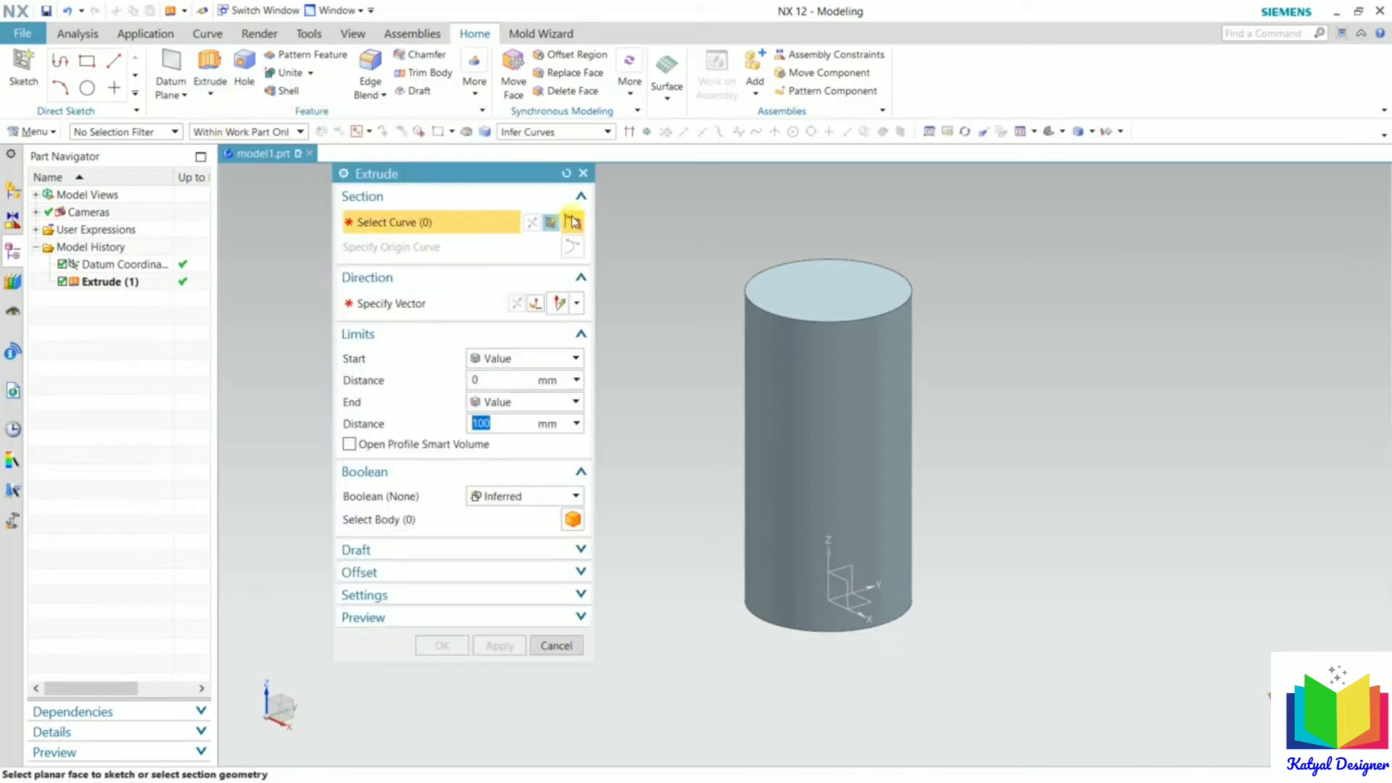
pyautogui.click(571, 222)
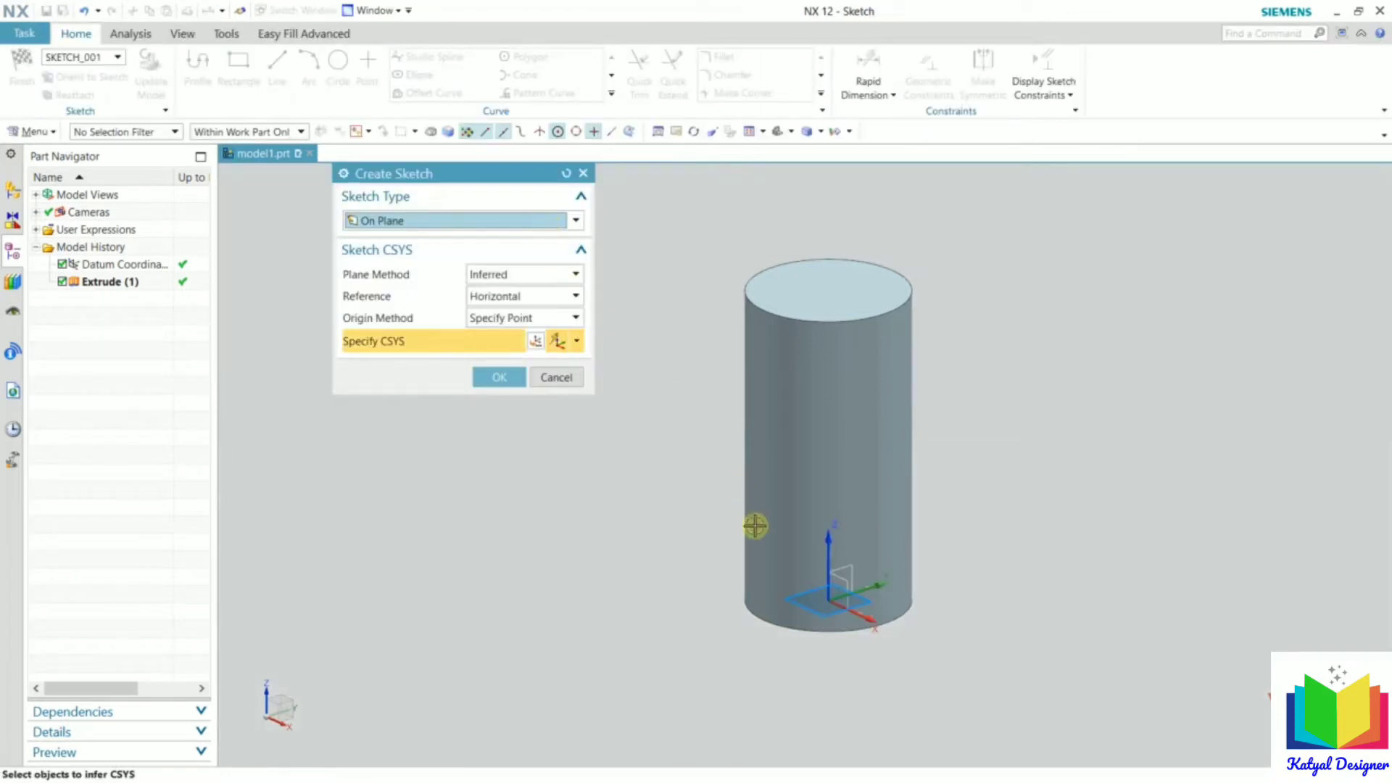
pyautogui.click(845, 580)
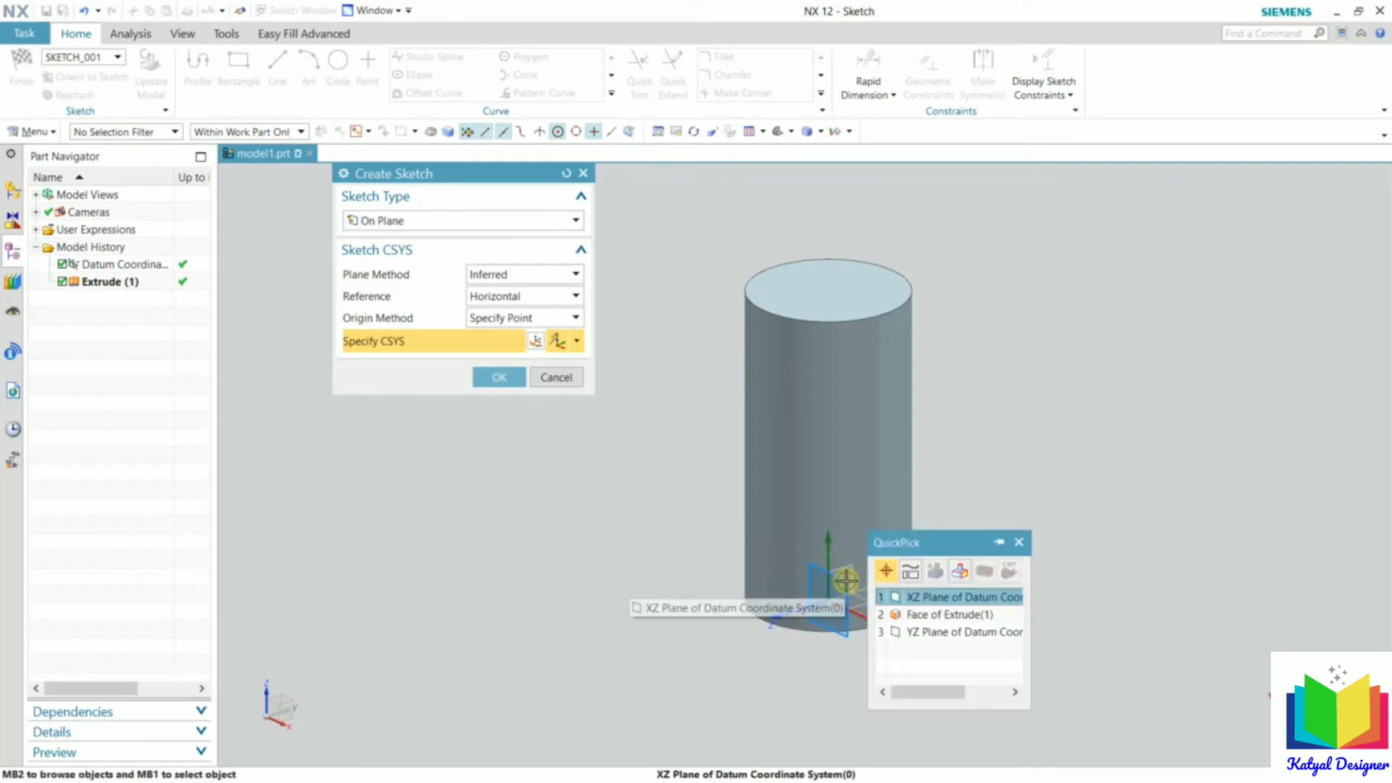
pyautogui.click(950, 597)
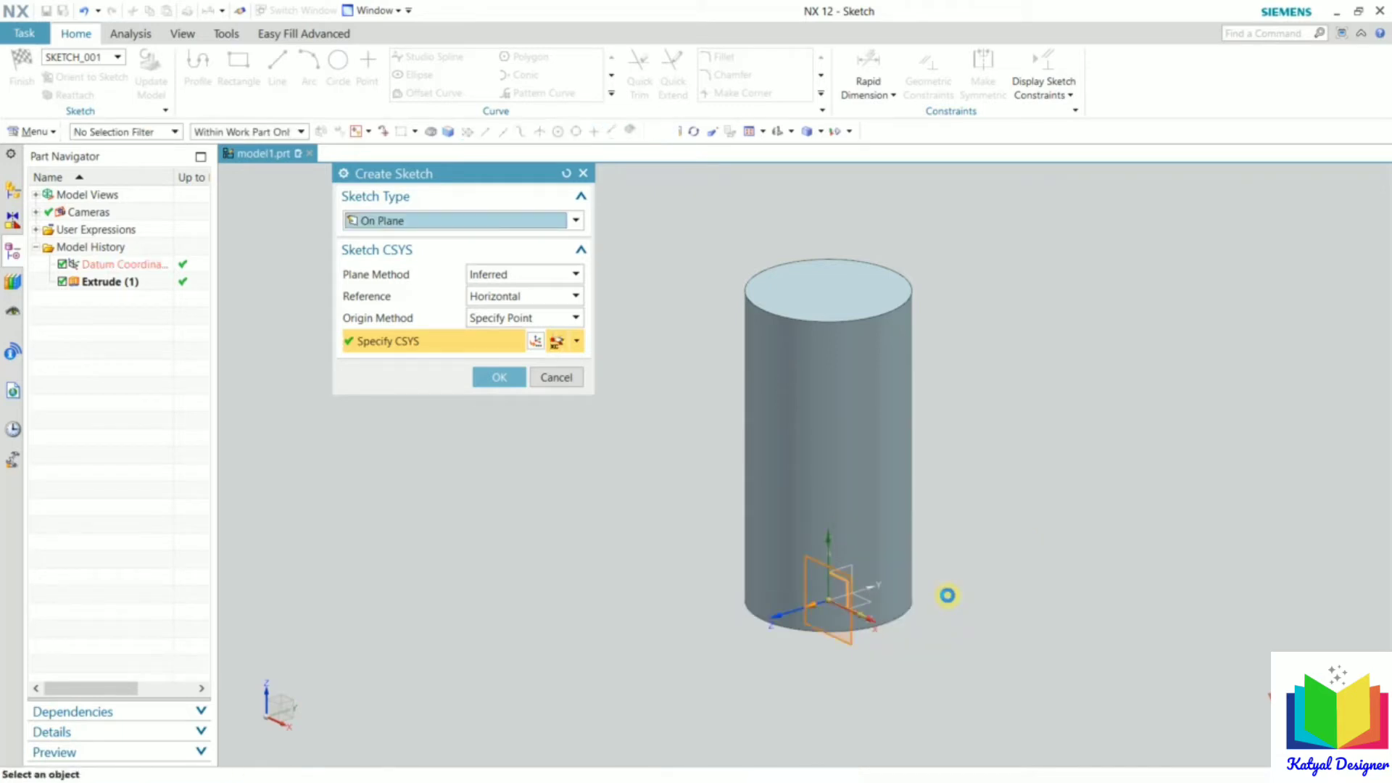
pyautogui.click(499, 378)
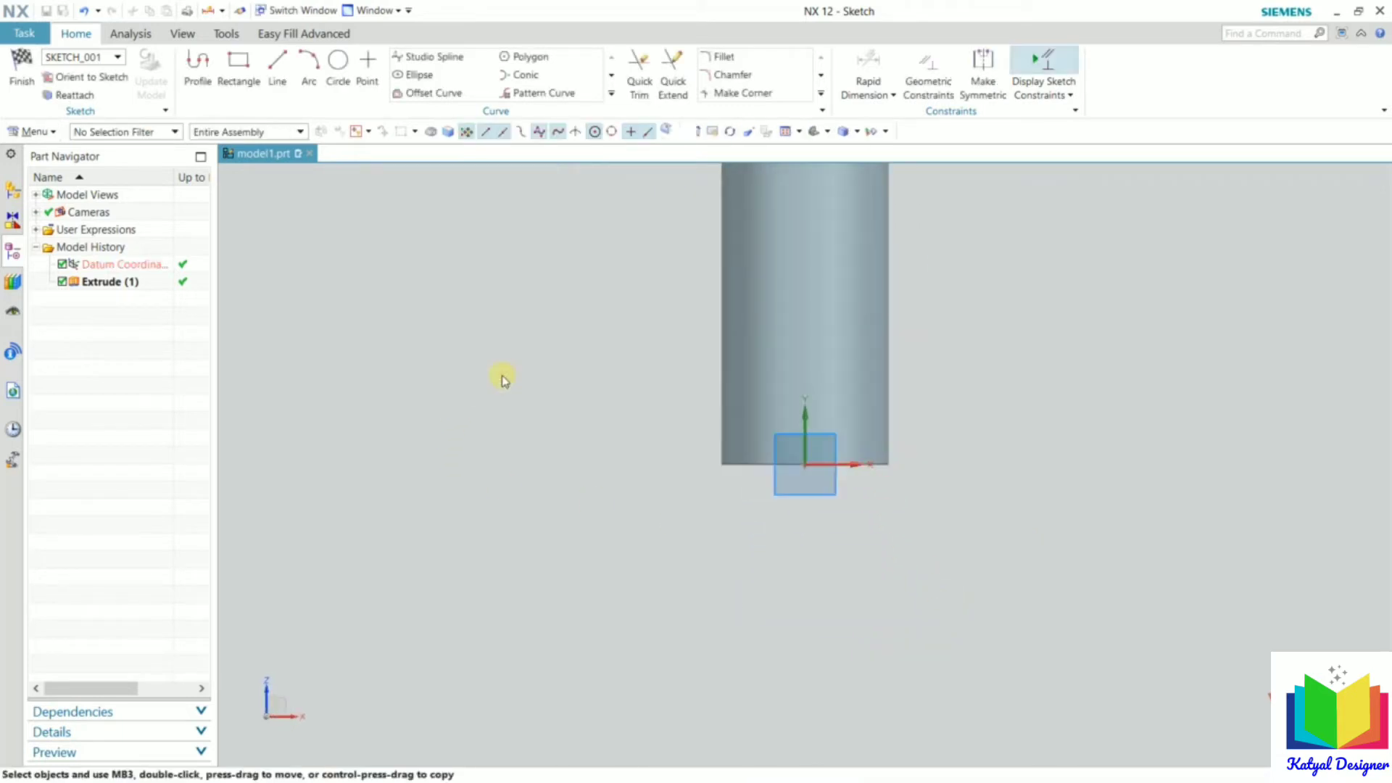
# Sketch a 50 mm diameter circle centred on the origin at the cylinder's base, and finish the sketch
pyautogui.click(337, 65)
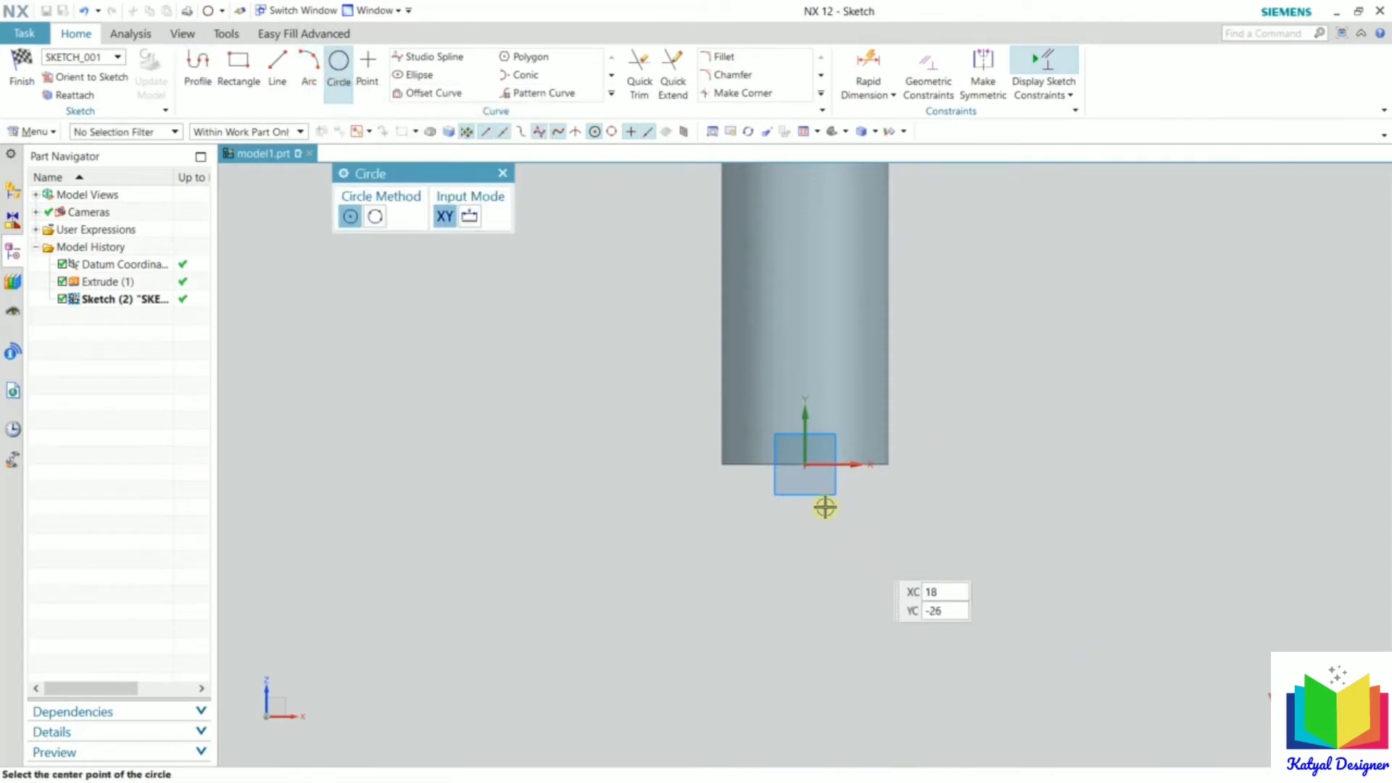
pyautogui.click(803, 463)
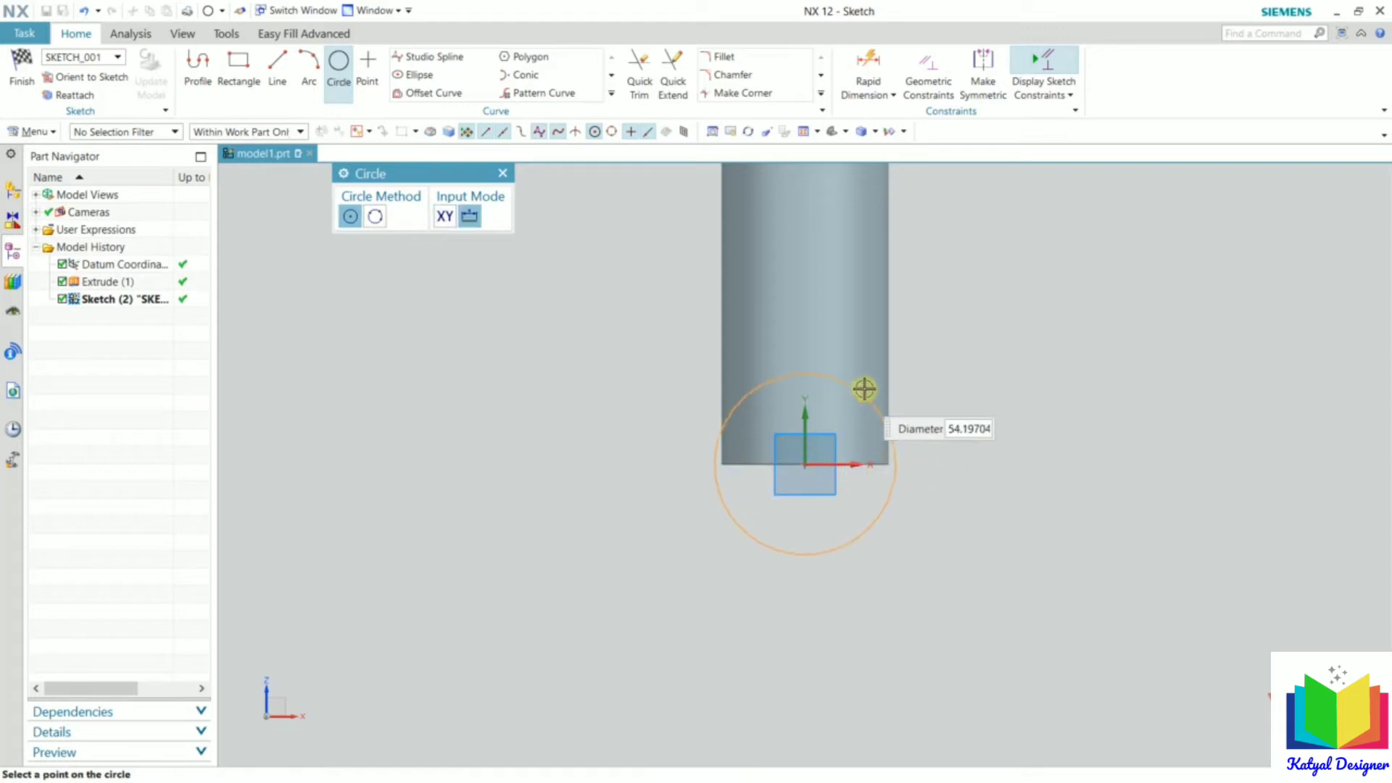
pyautogui.write('50')
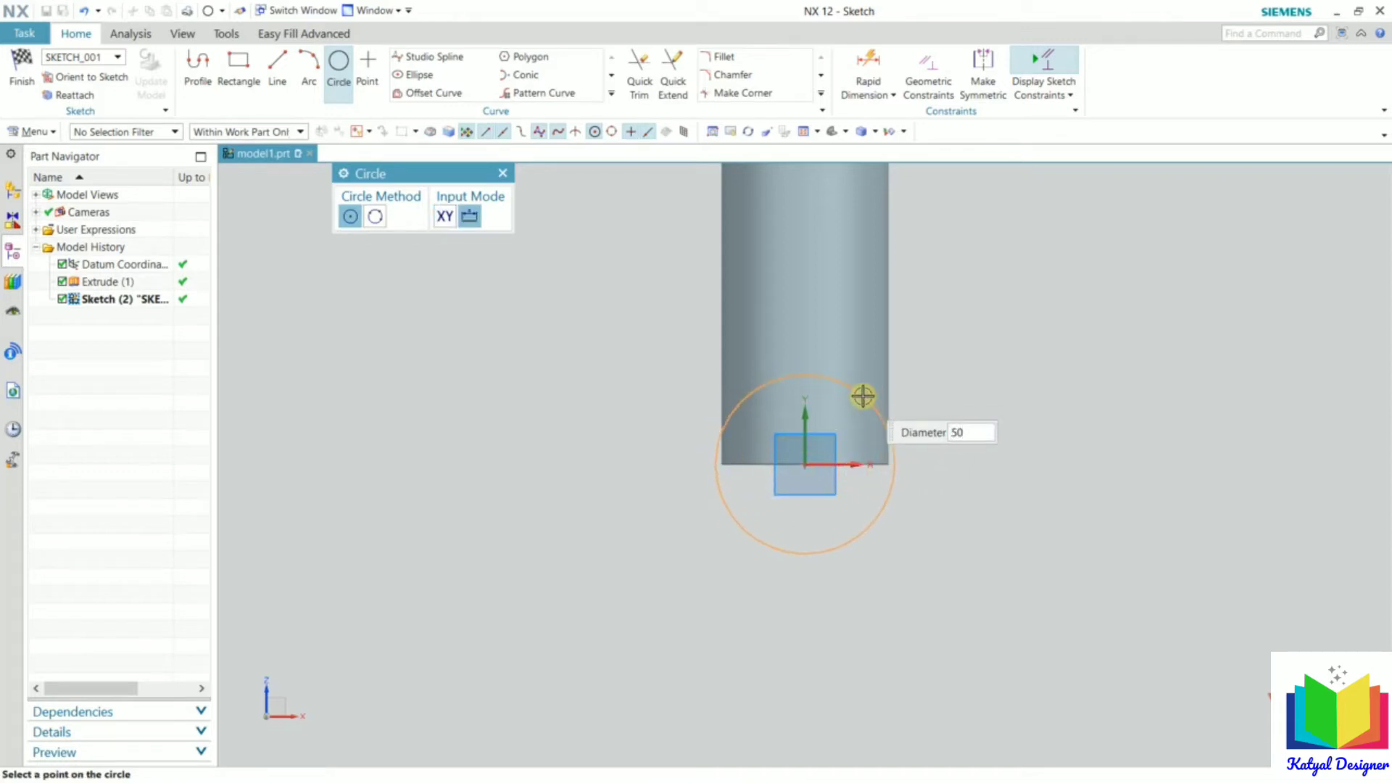
pyautogui.press('Return')
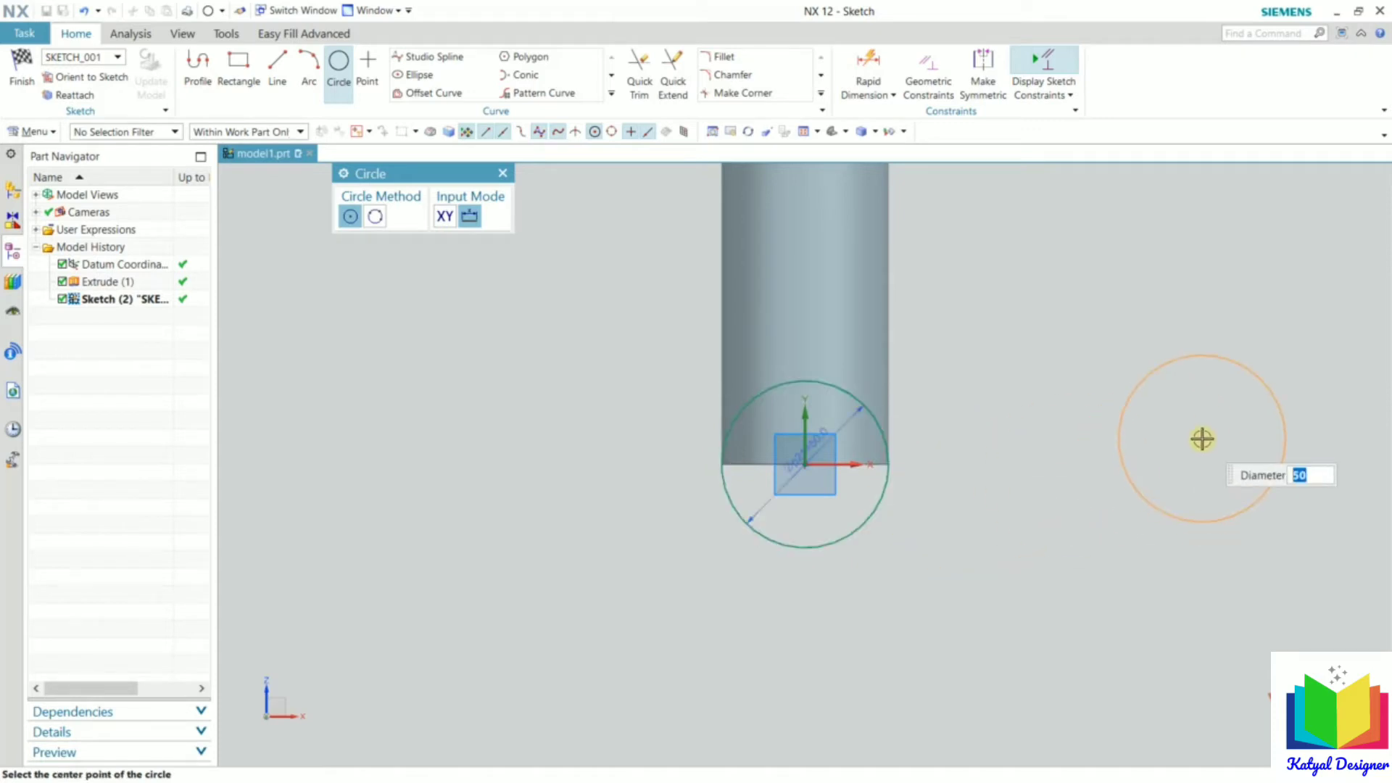
pyautogui.press('Escape')
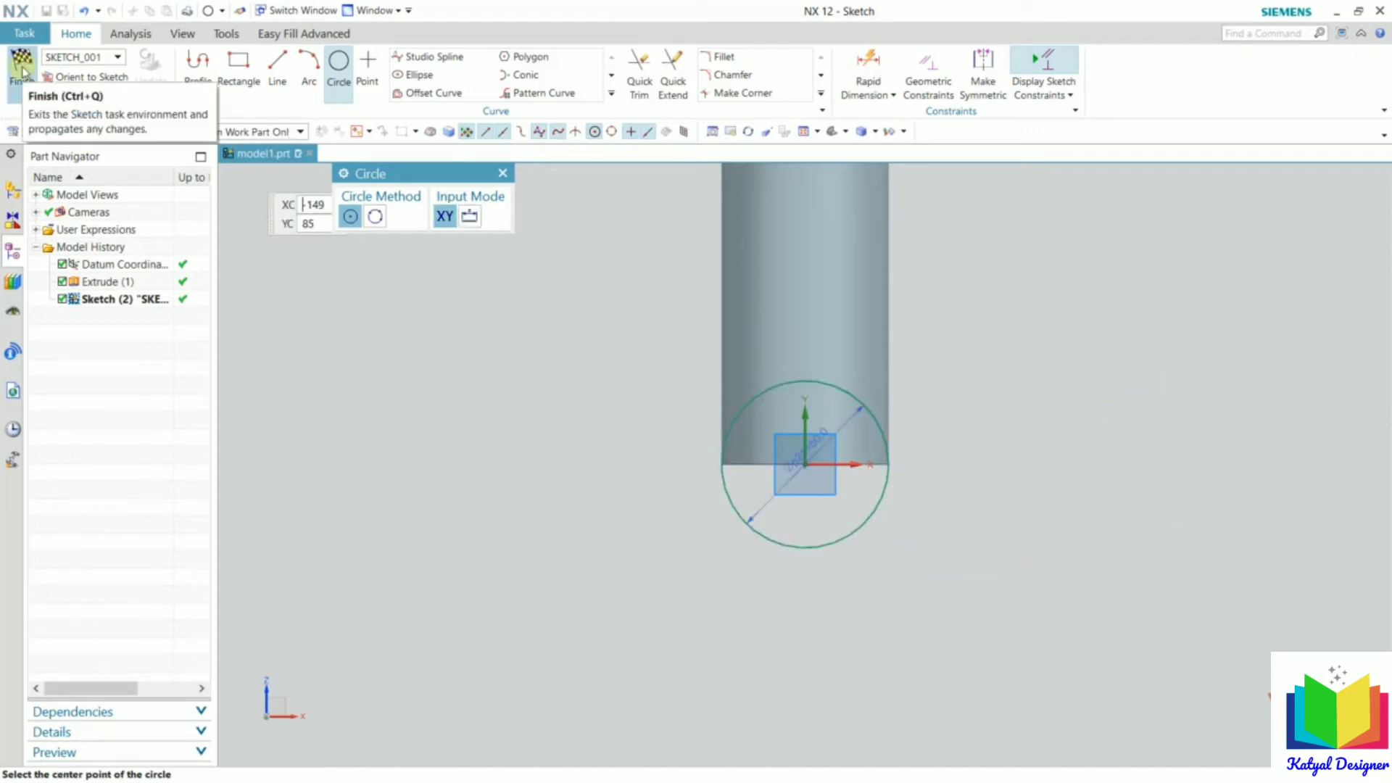
pyautogui.click(22, 71)
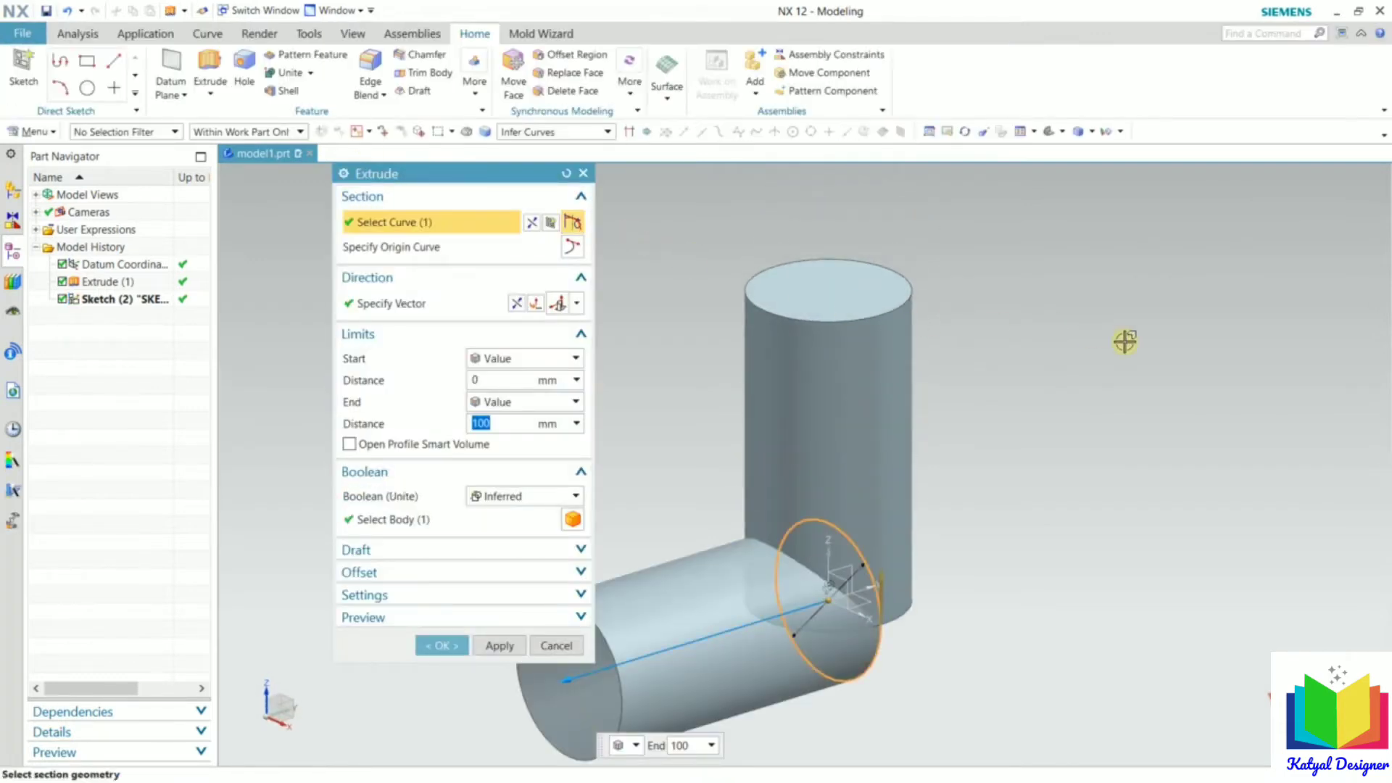
pyautogui.scroll(-2, 1124, 341)
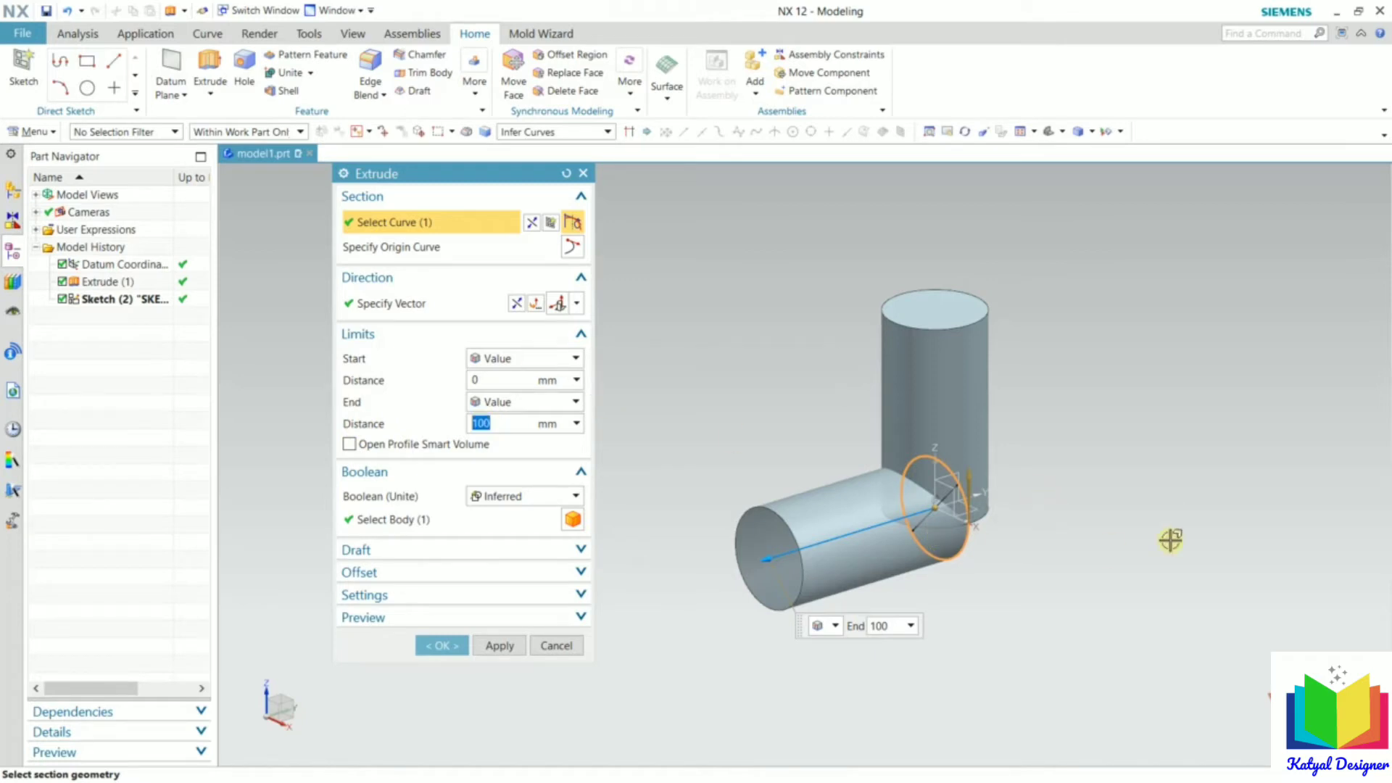
# Set the start distance of the horizontal cylinder's extrusion to -50 mm
pyautogui.click(479, 379)
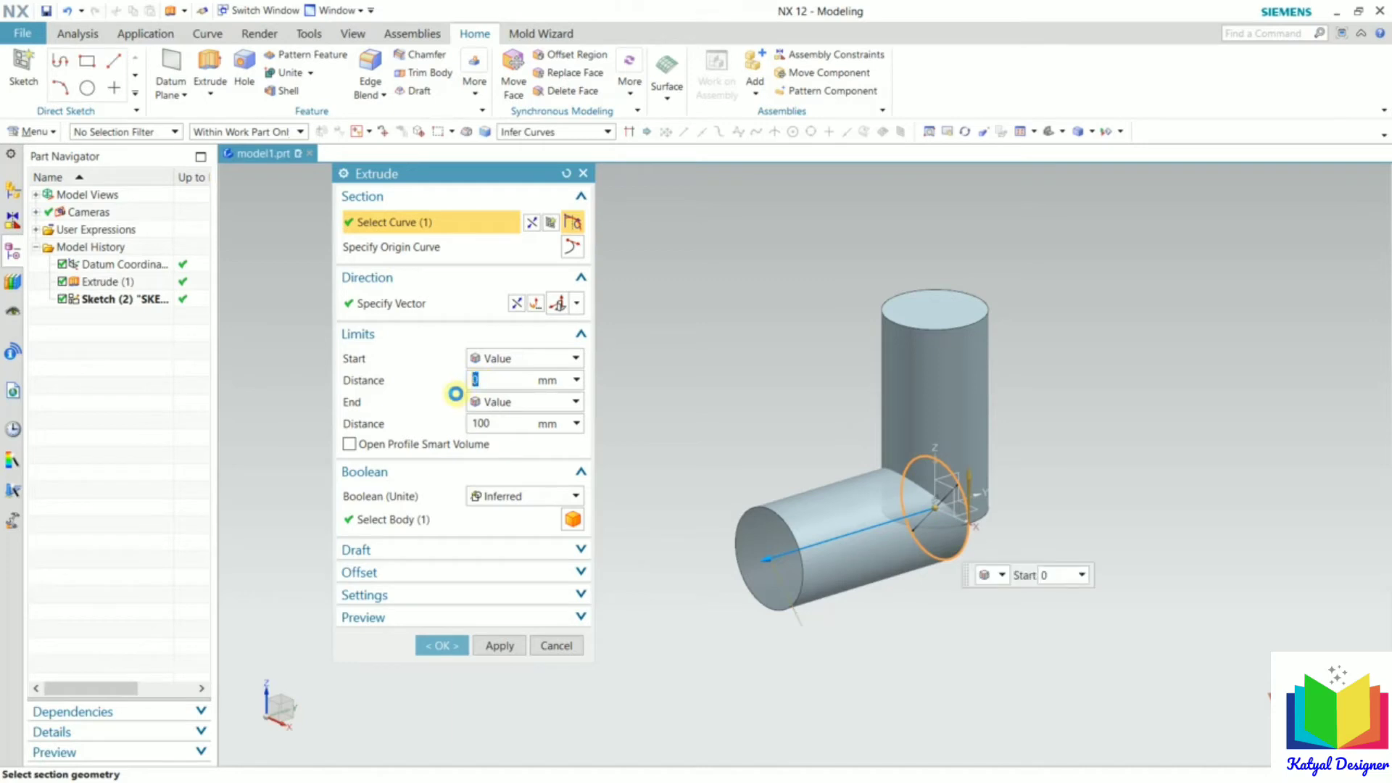
pyautogui.write('-5')
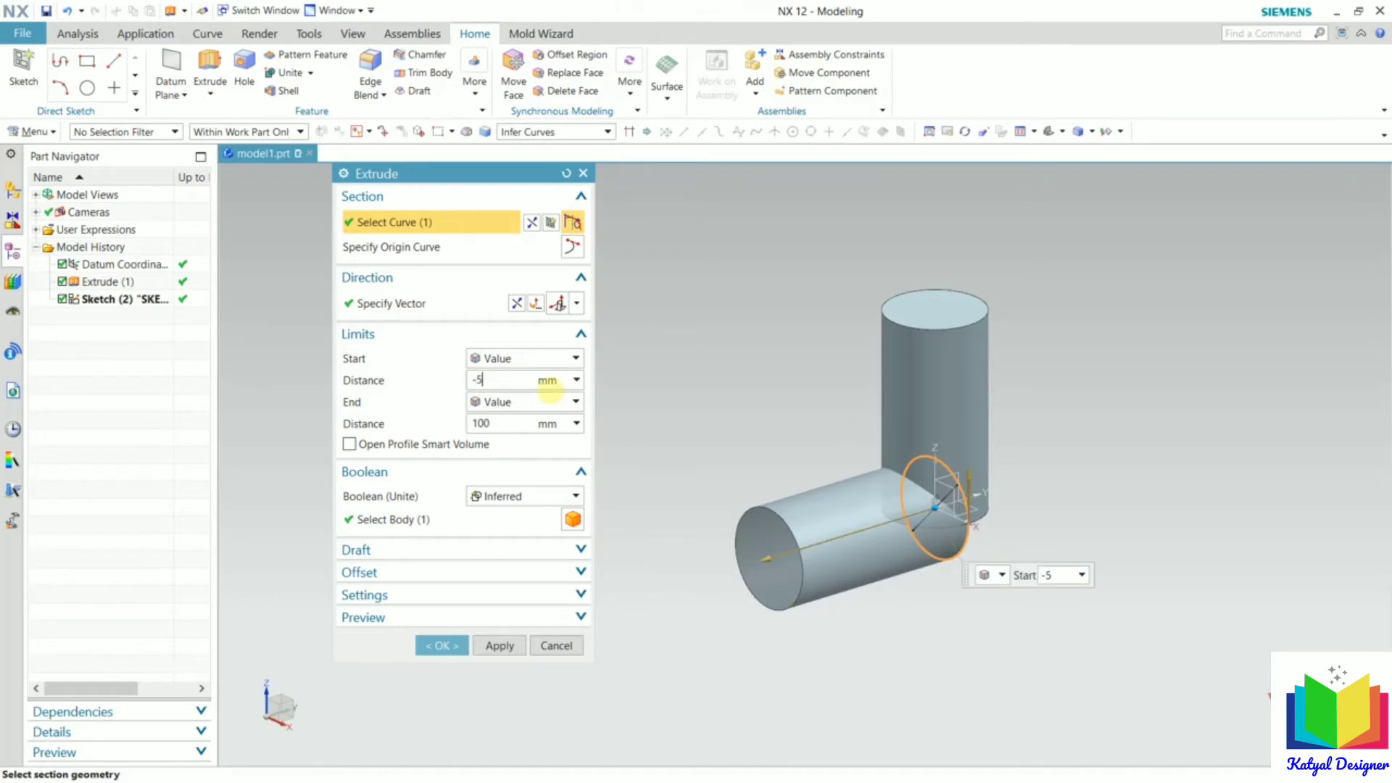
pyautogui.write('0')
pyautogui.press('Return')
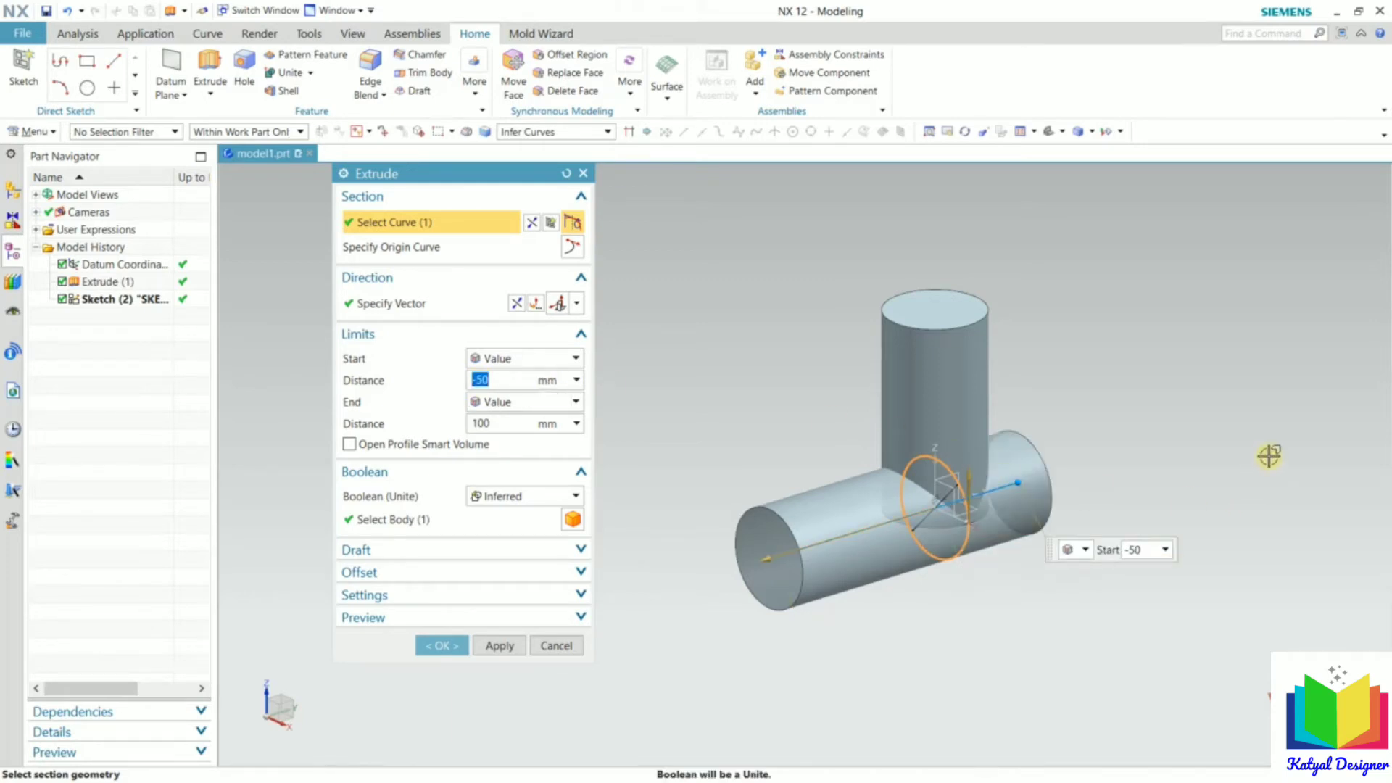
pyautogui.moveTo(1269, 455); pyautogui.dragTo(1247, 413, button='middle')
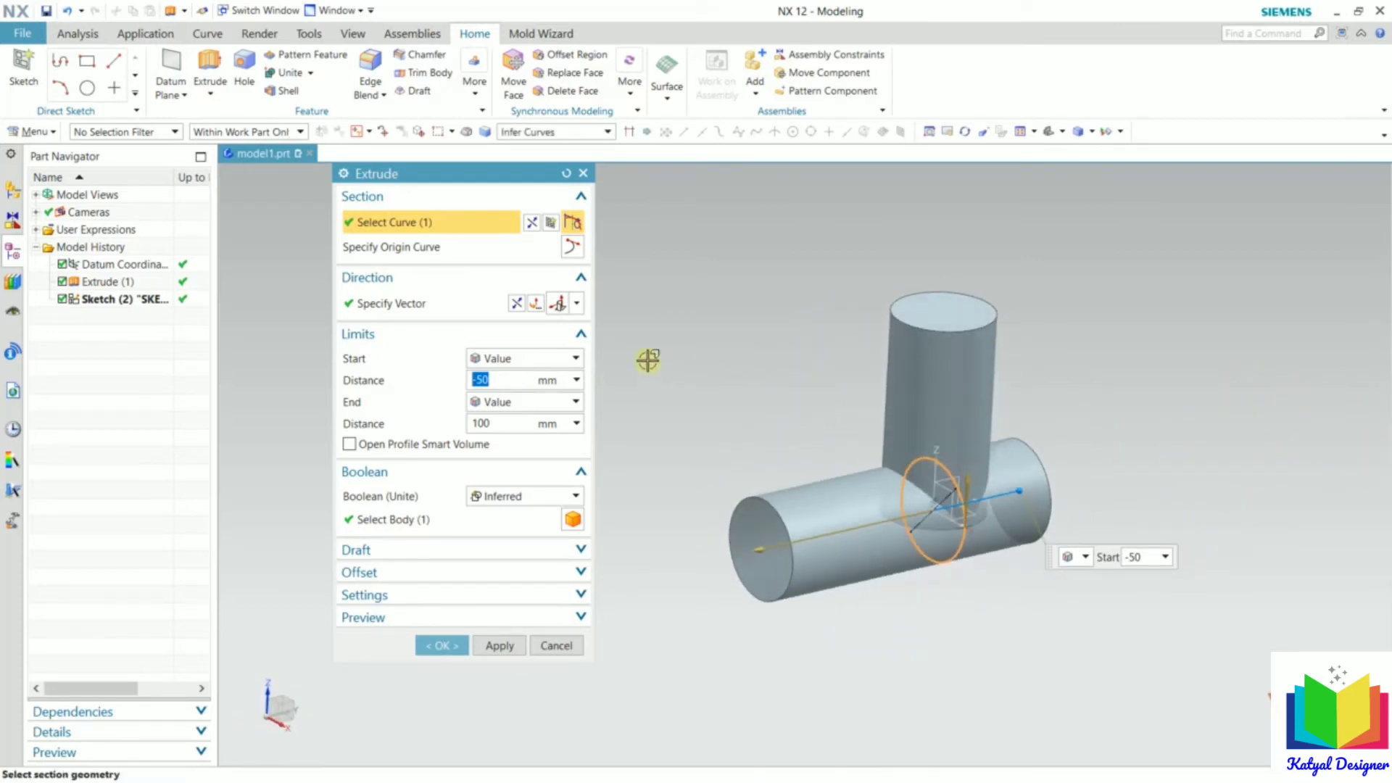
# Extrude the circle symmetrically with a distance of 100 mm to each side, using the inferred Boolean
pyautogui.click(513, 359)
pyautogui.click(529, 393)
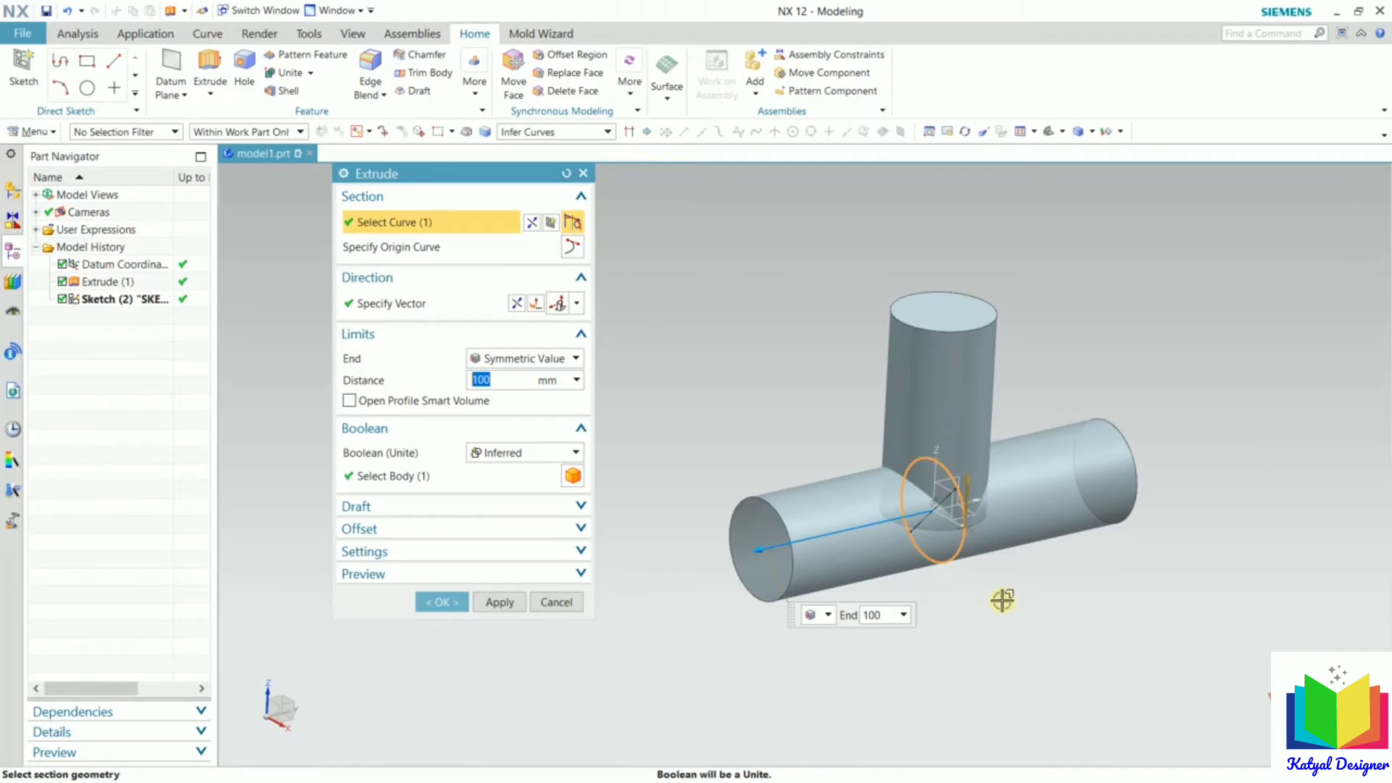
pyautogui.moveTo(1288, 576)
pyautogui.mouseDown(button='middle')
pyautogui.moveTo(1283, 550)
pyautogui.moveTo(1321, 522)
pyautogui.moveTo(1294, 551)
pyautogui.mouseUp(button='middle')
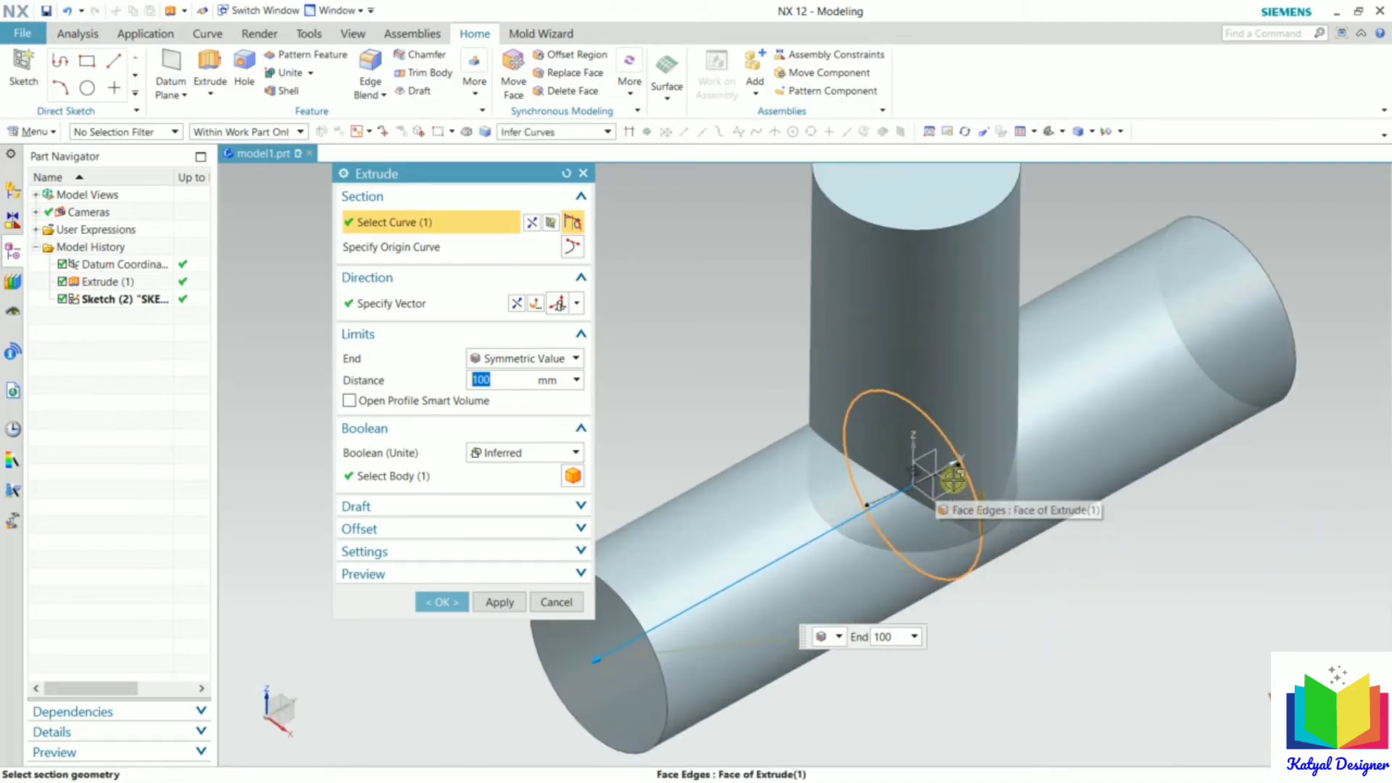
pyautogui.scroll(3, 943, 471)
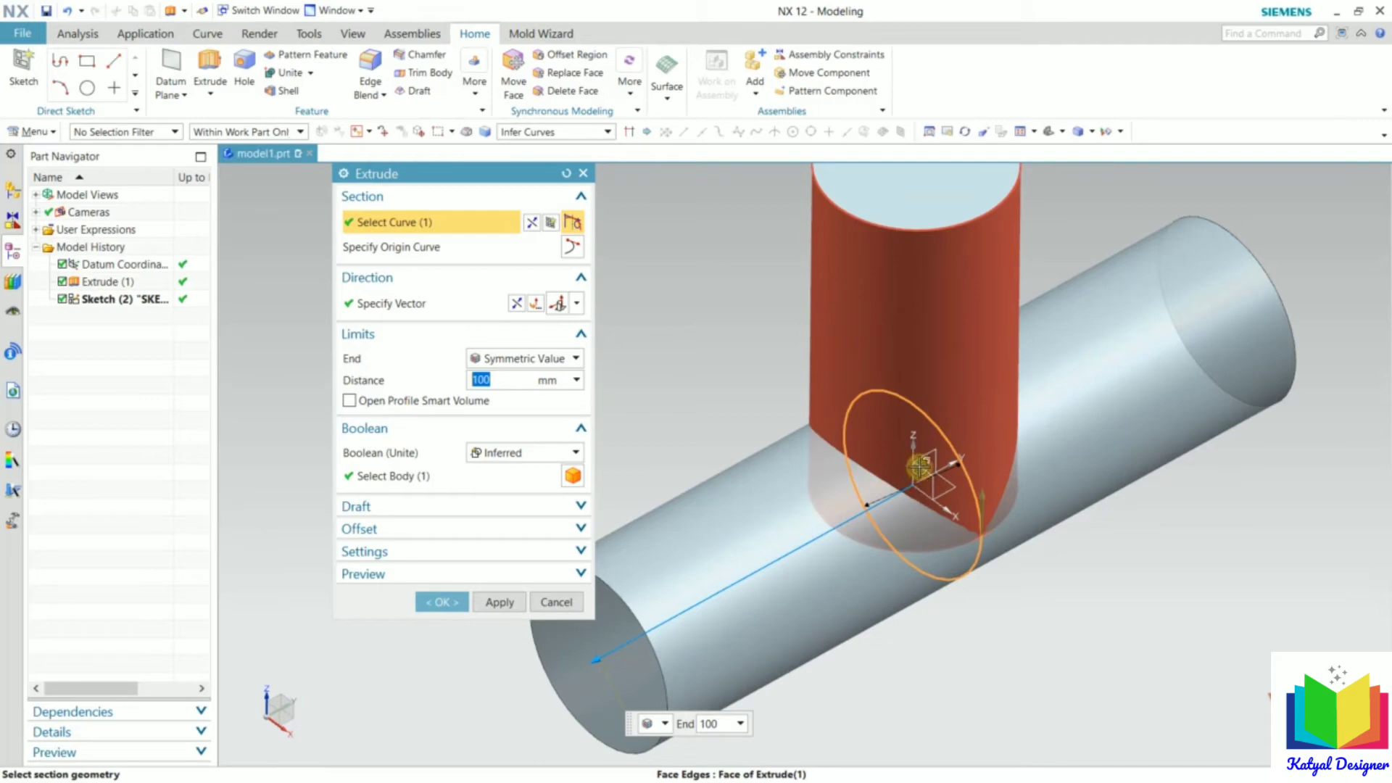
pyautogui.scroll(-2, 776, 572)
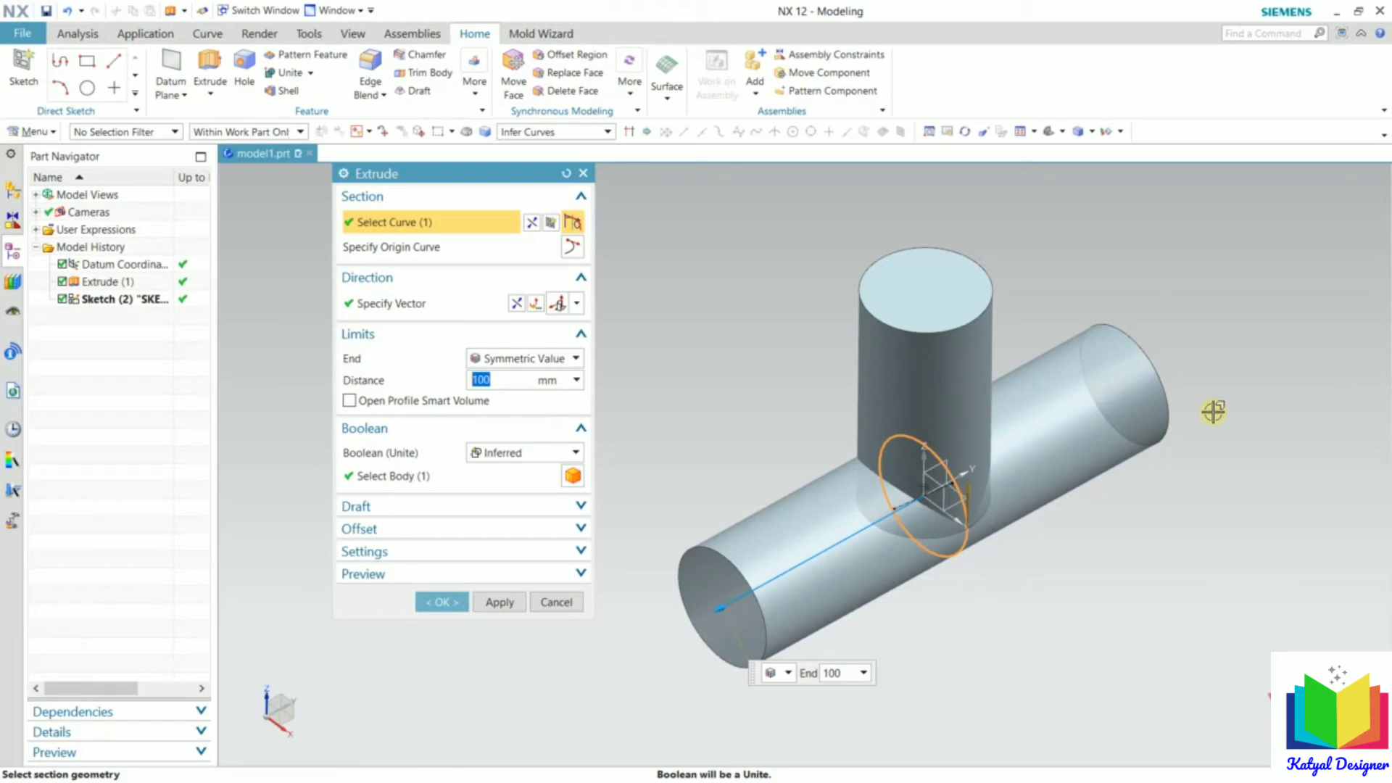
pyautogui.click(440, 604)
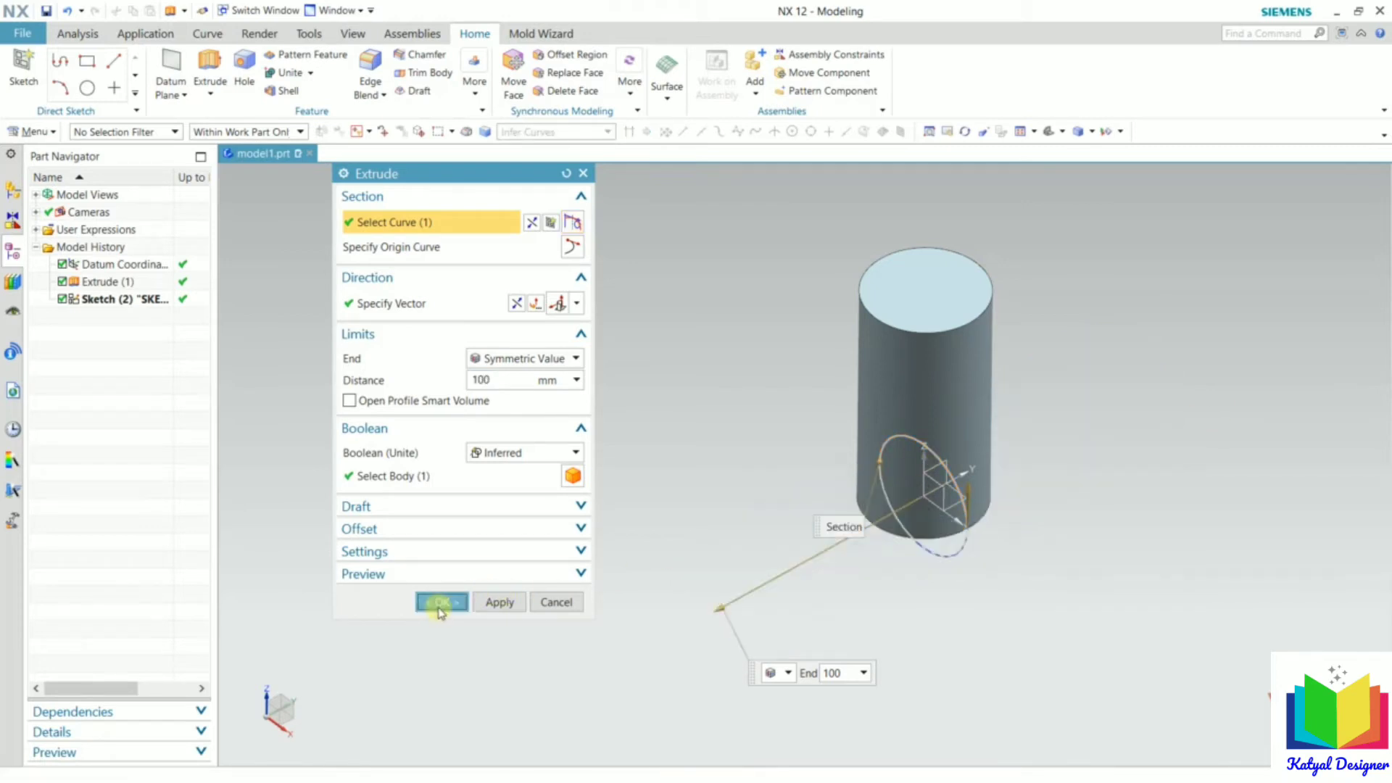
pyautogui.moveTo(751, 512); pyautogui.dragTo(1149, 605, button='middle')
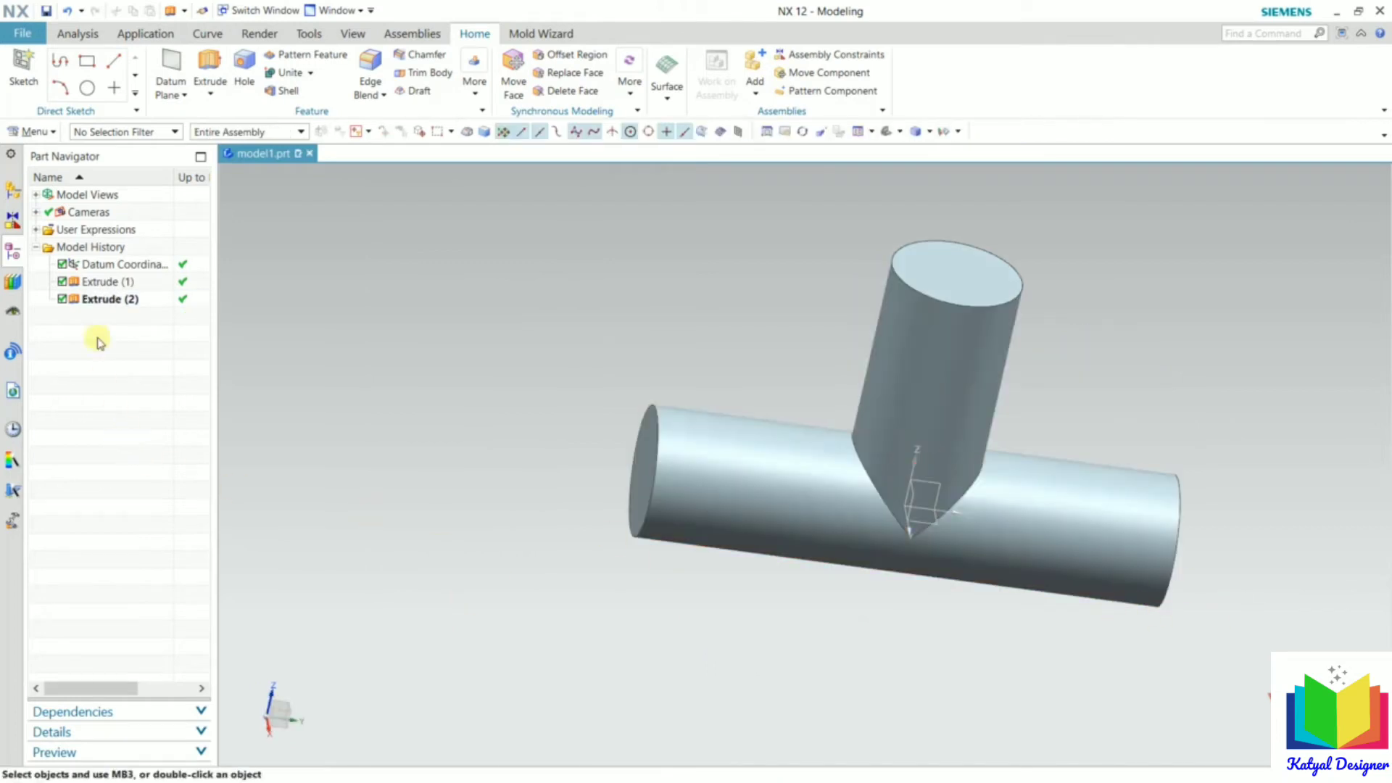
# Delete both extruded cylinders from the model history
pyautogui.click(107, 283)
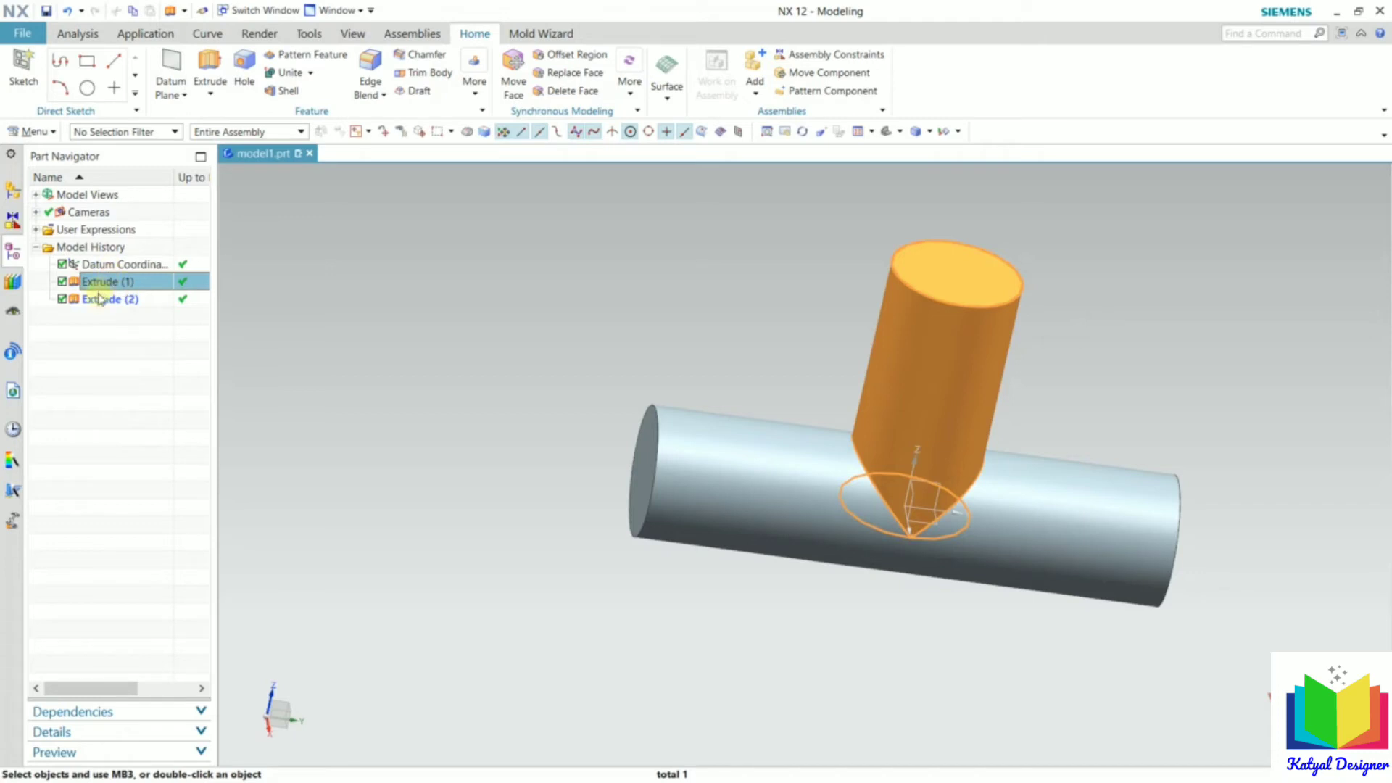
pyautogui.keyDown('ctrl'); pyautogui.click(99, 299); pyautogui.keyUp('ctrl')
pyautogui.rightClick(100, 298)
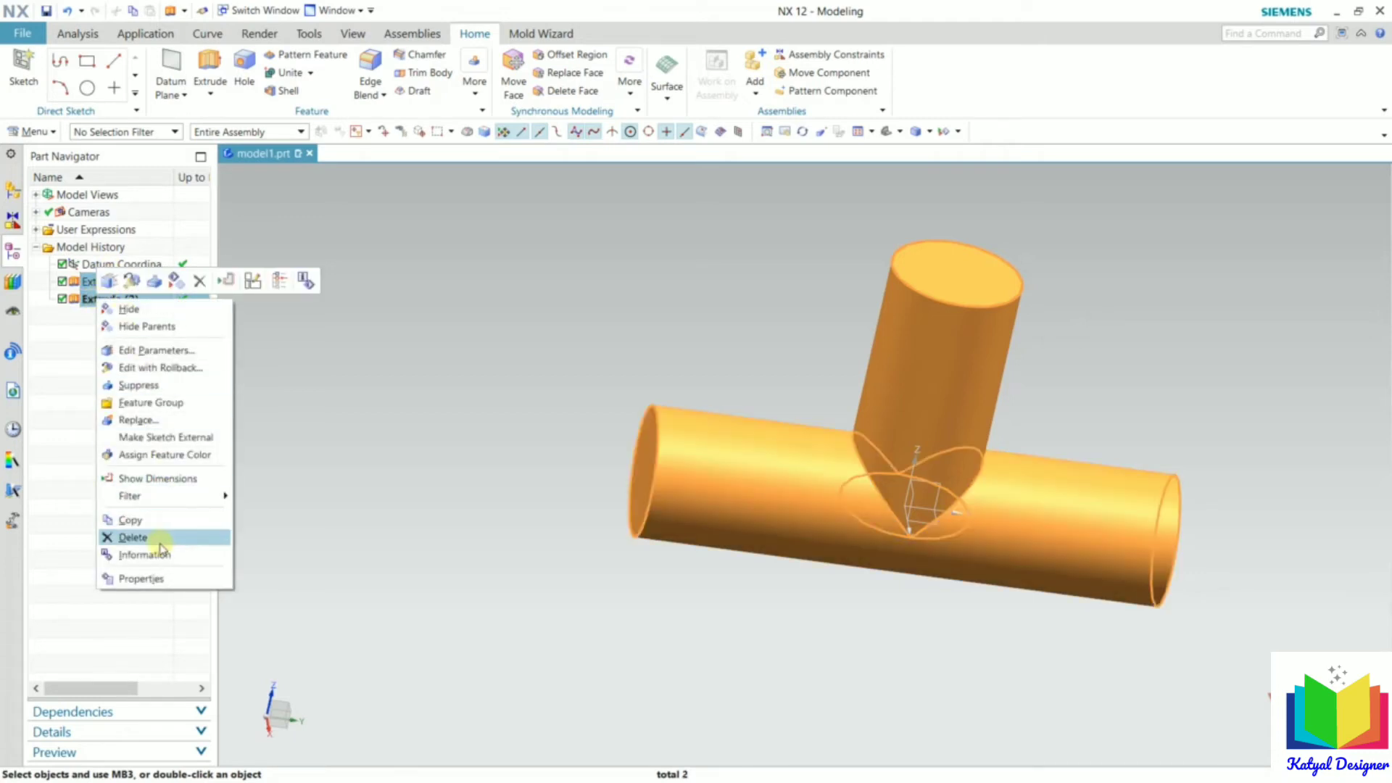
pyautogui.click(134, 537)
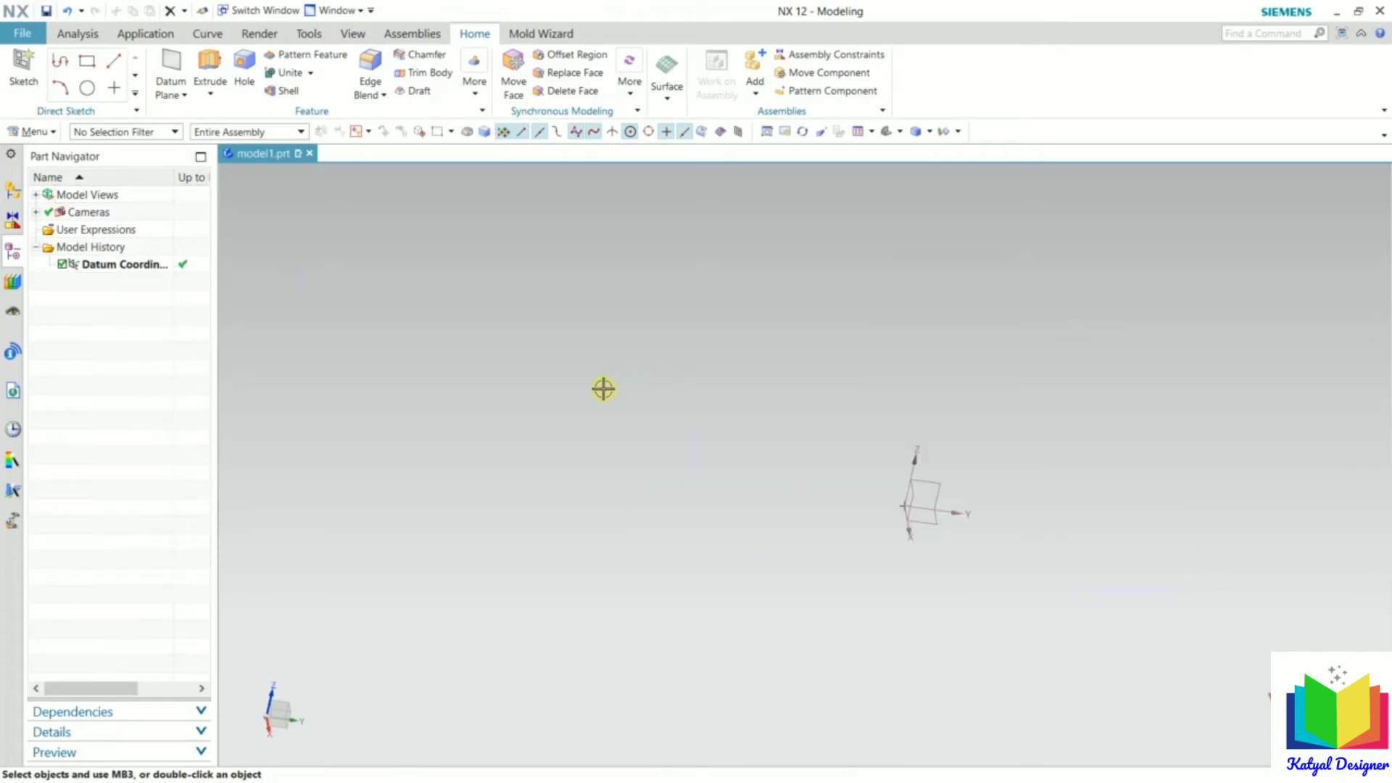
# Start a new Extrude and create its section sketch on the XY plane of the datum coordinate system
pyautogui.click(209, 69)
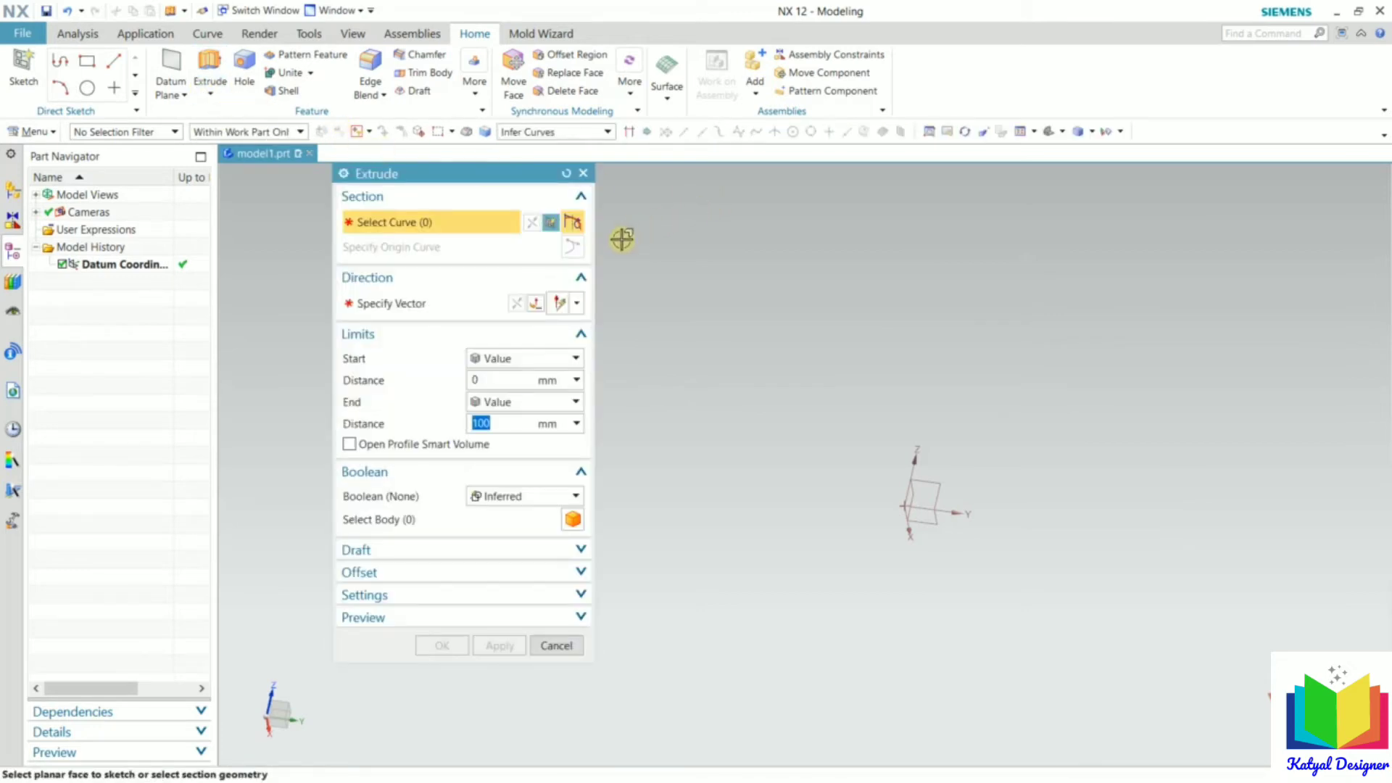
pyautogui.click(557, 223)
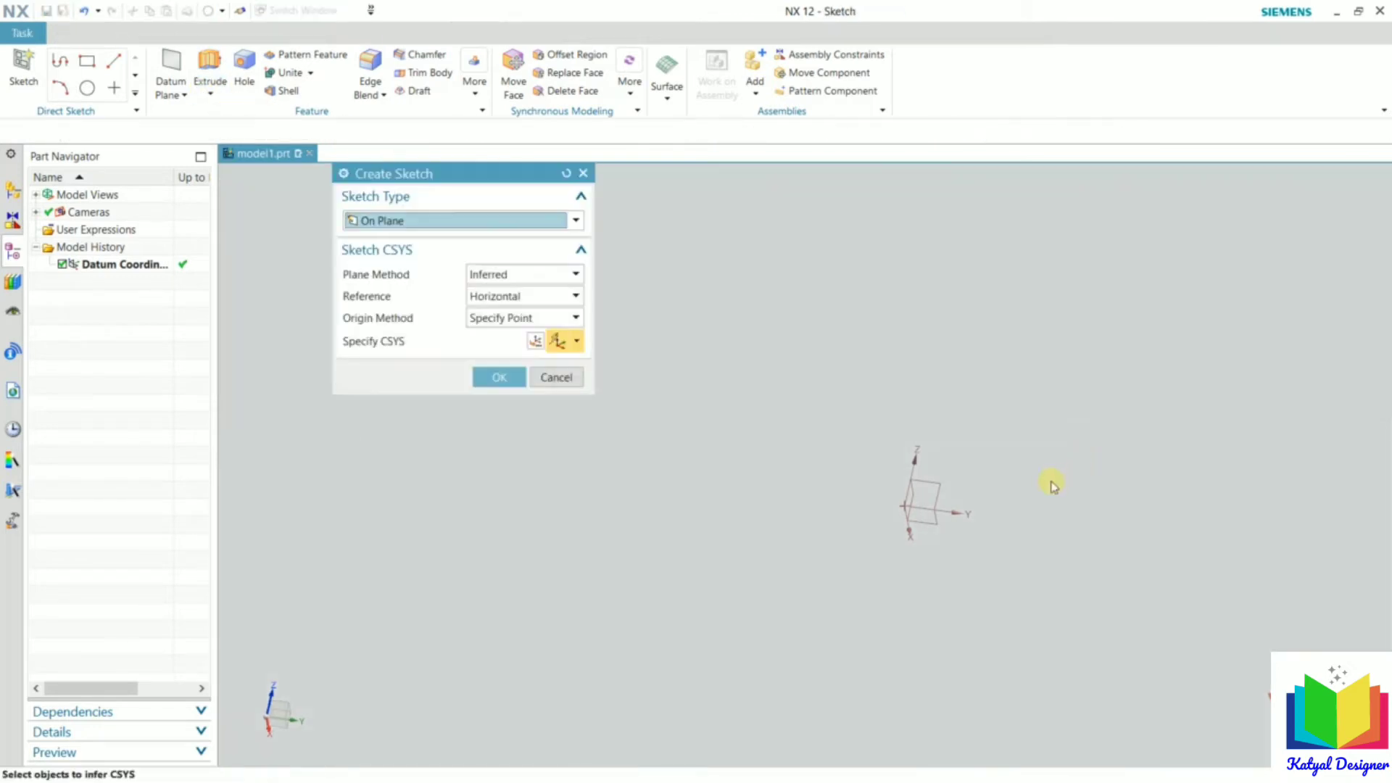
pyautogui.click(500, 376)
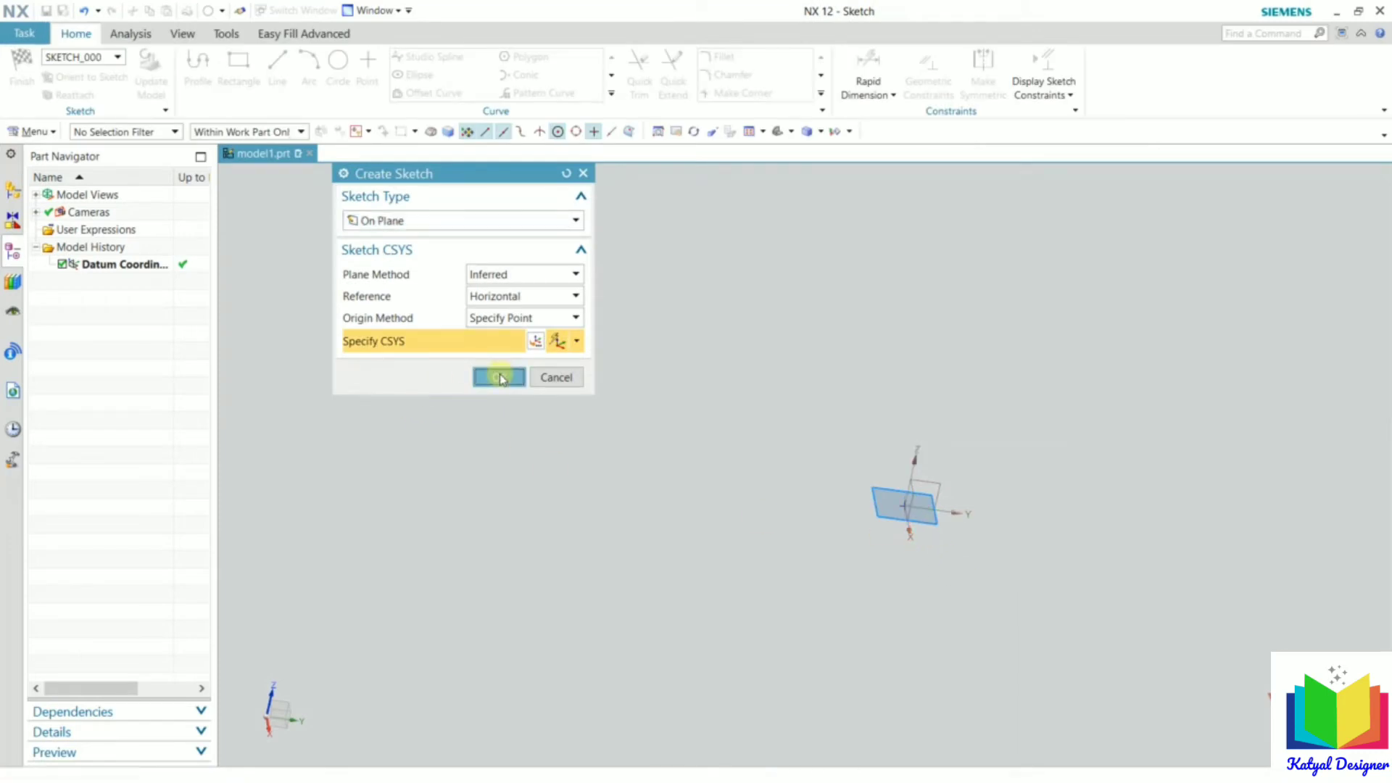
# Sketch a horizontal rectangle about 137 mm by 78 mm, built from its centre at the sketch origin
pyautogui.click(241, 84)
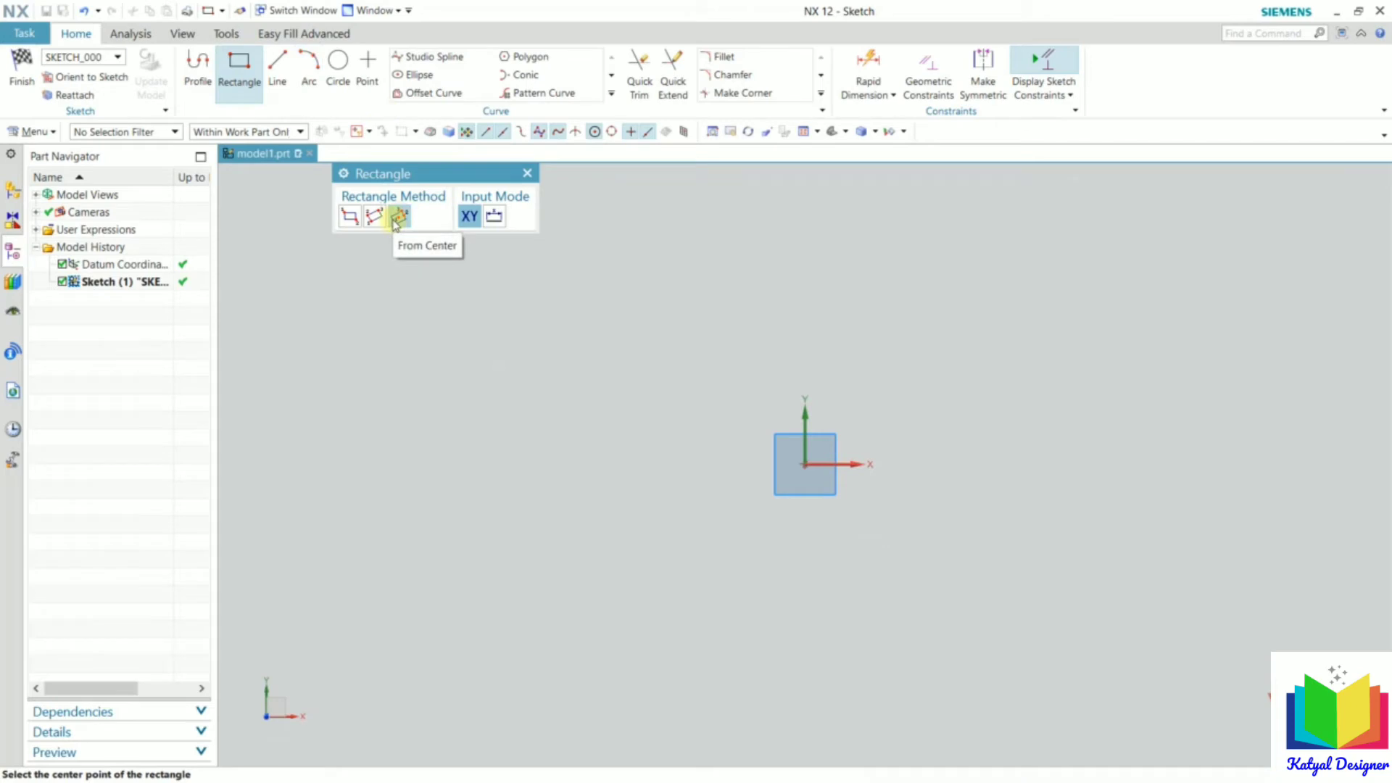
pyautogui.click(804, 464)
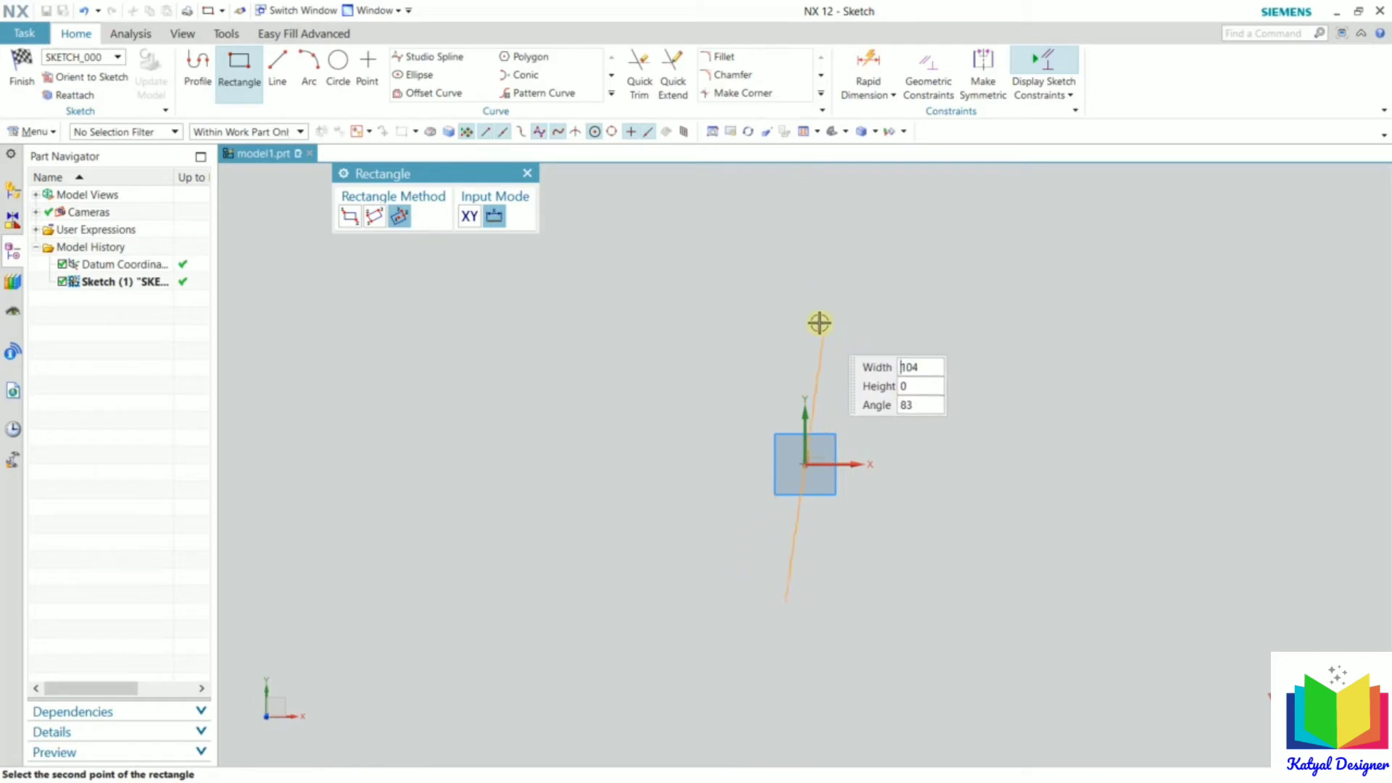
pyautogui.click(805, 358)
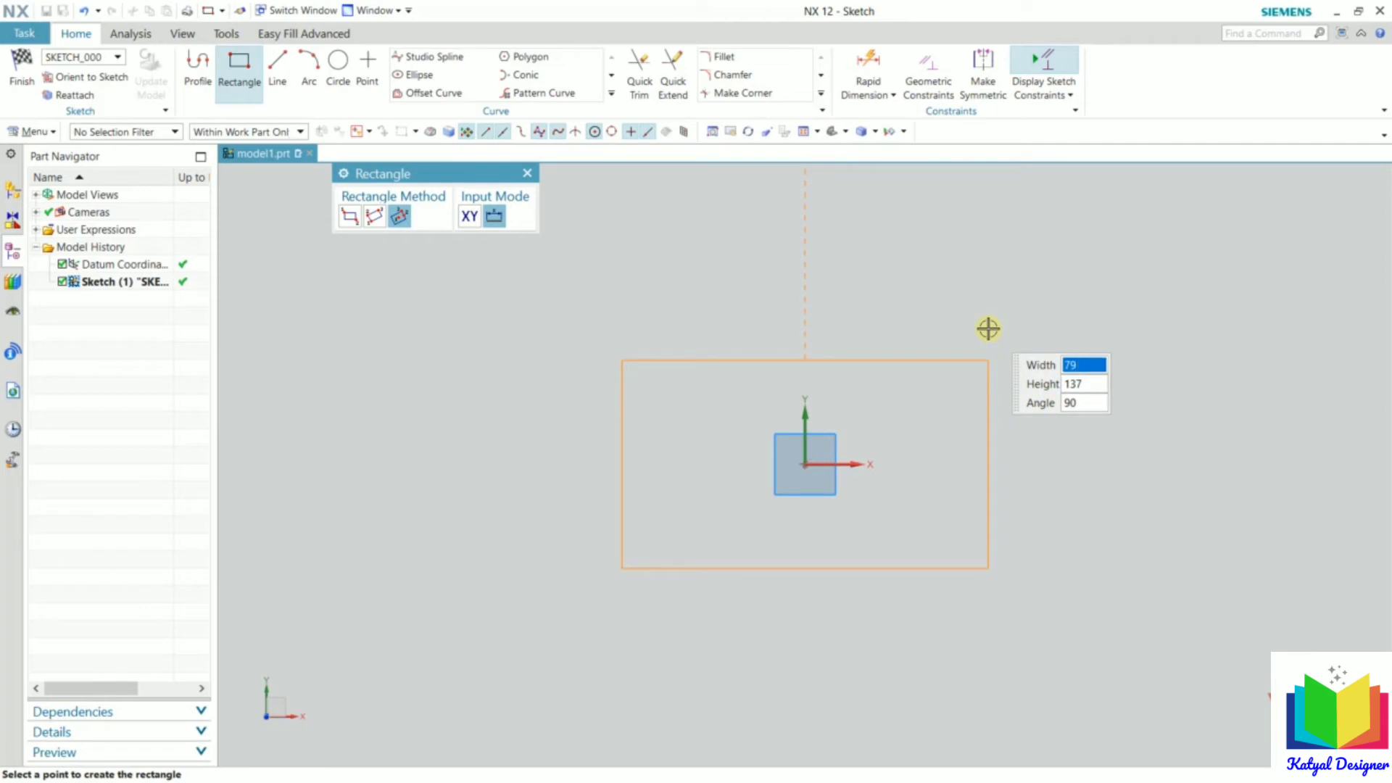
pyautogui.click(988, 329)
pyautogui.press('Escape')
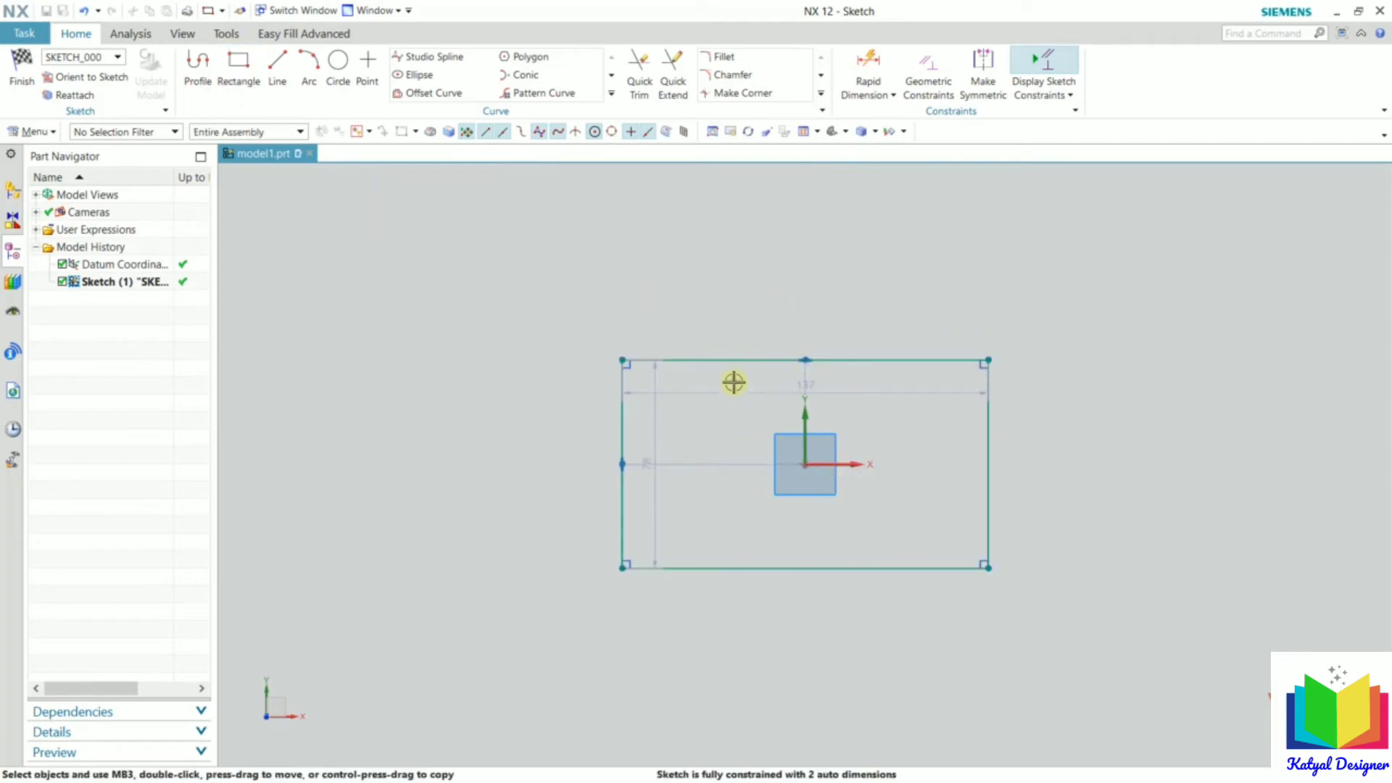
# Set the rectangle's vertical dimension to 75 mm
pyautogui.click(647, 471)
pyautogui.doubleClick(652, 476)
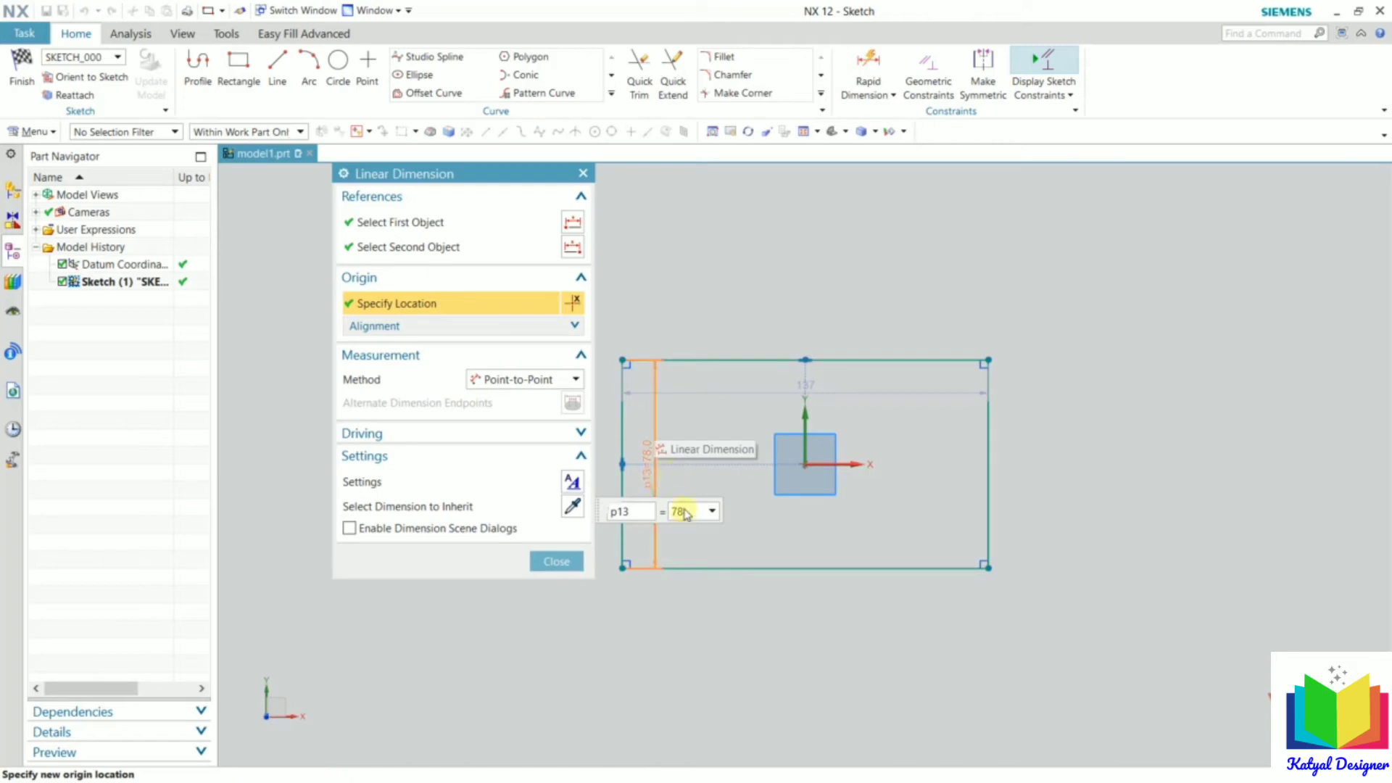
pyautogui.moveTo(686, 515); pyautogui.dragTo(664, 518)
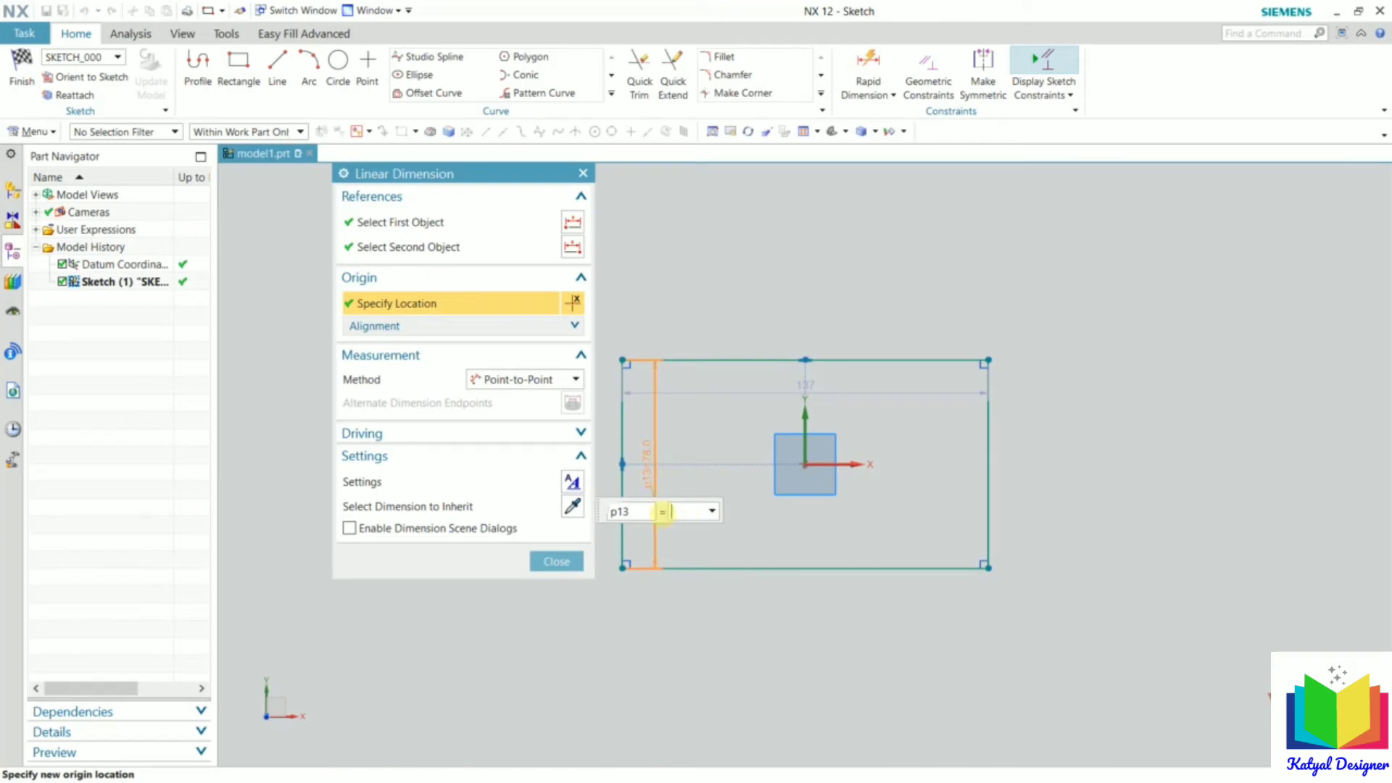
pyautogui.write('75')
pyautogui.press('Return')
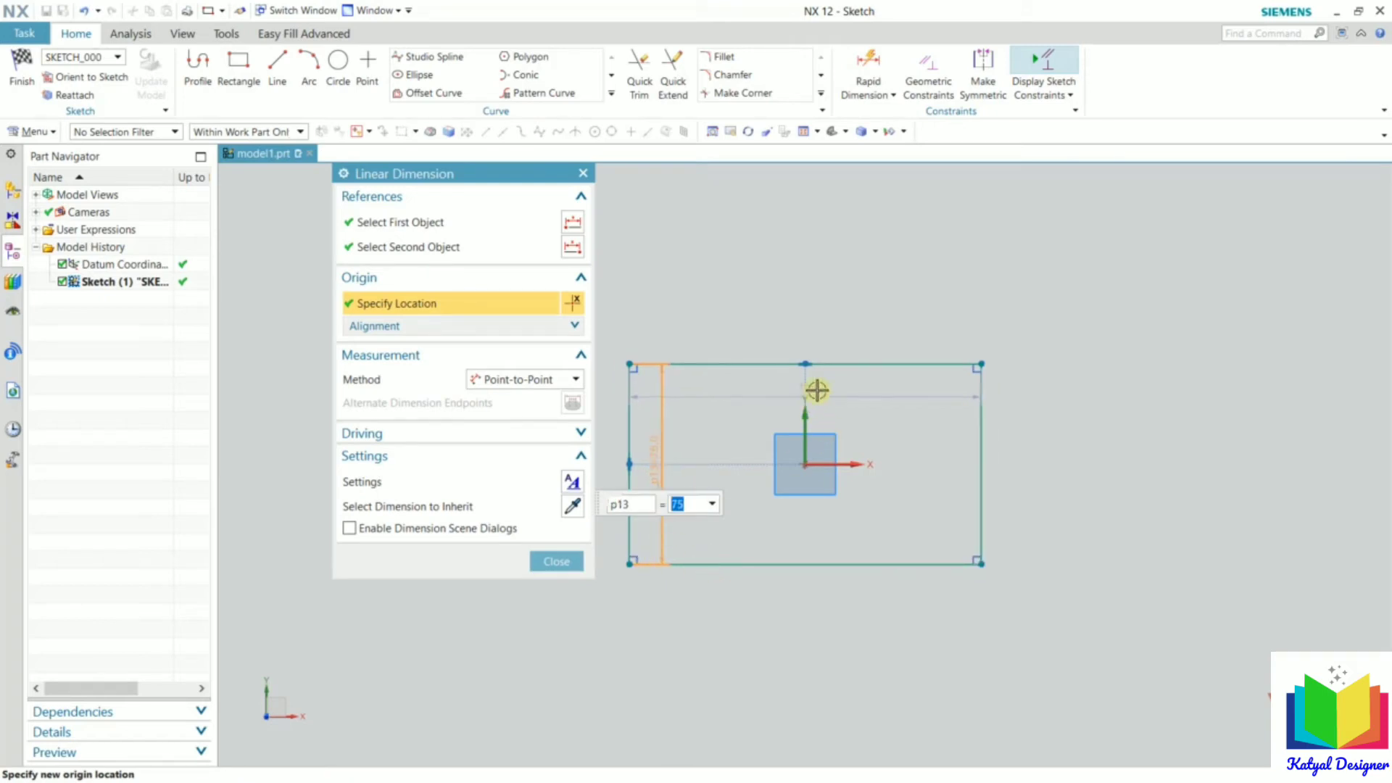
# Set the rectangle's horizontal dimension to 120 mm and finish the sketch
pyautogui.doubleClick(819, 389)
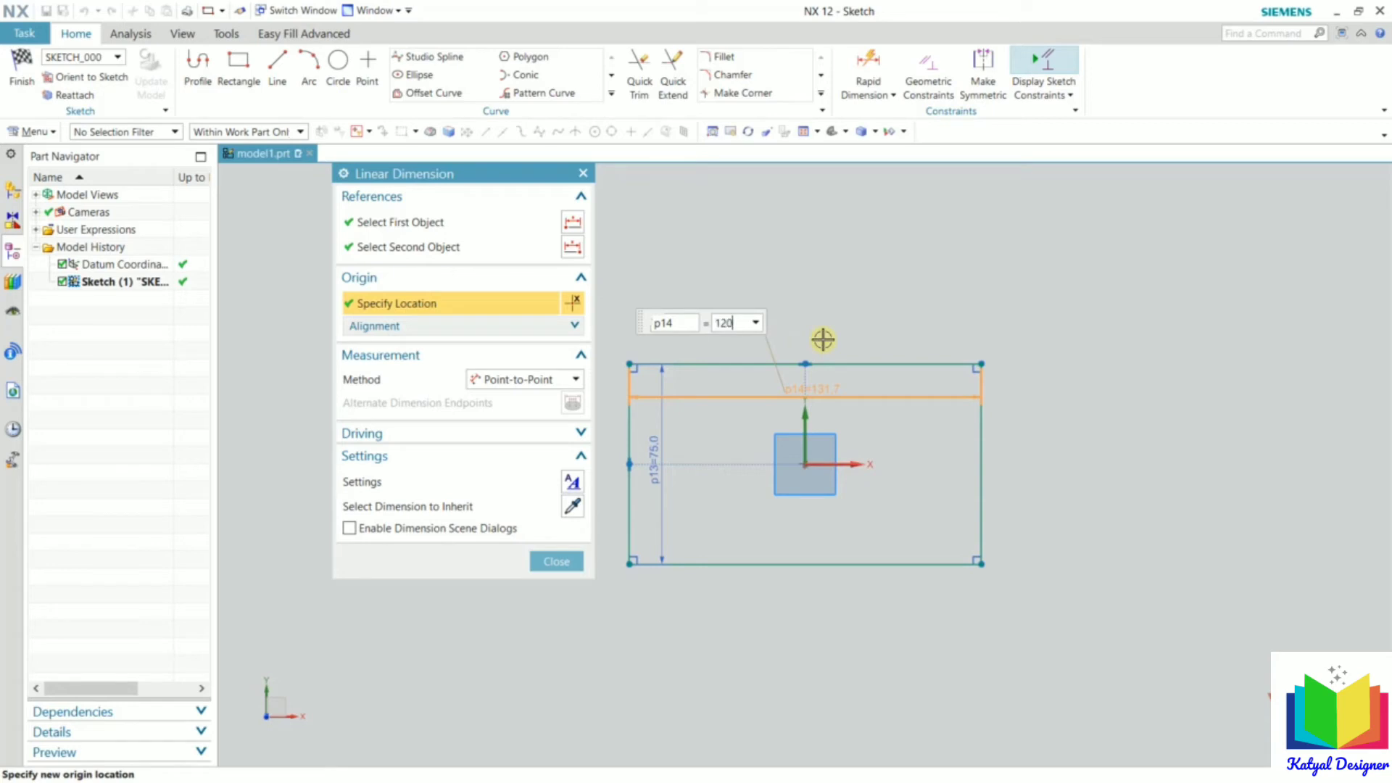
pyautogui.write('120')
pyautogui.press('Return')
pyautogui.click(569, 561)
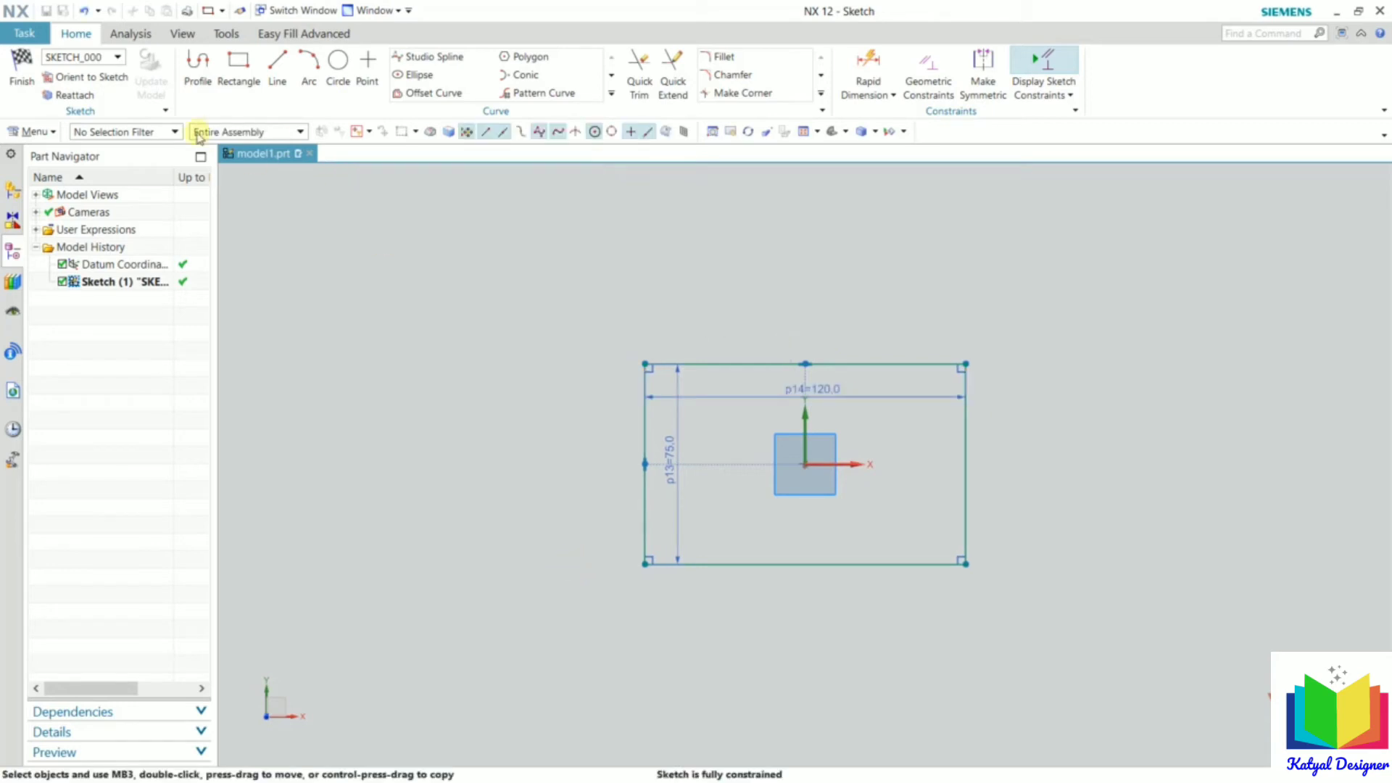
pyautogui.click(16, 81)
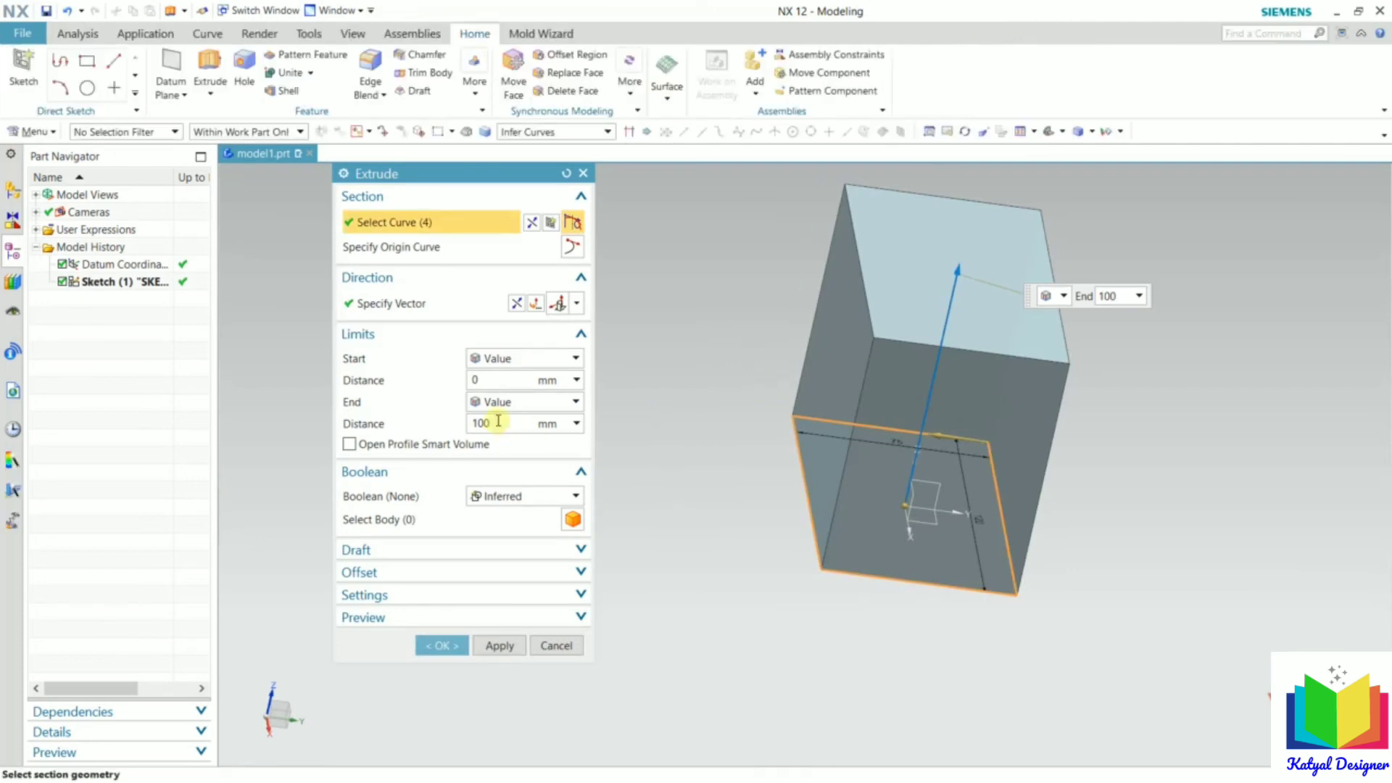
# Extrude the rectangle from 0 to 15 mm to create a solid block
pyautogui.moveTo(498, 420); pyautogui.dragTo(426, 420)
pyautogui.press('Return')
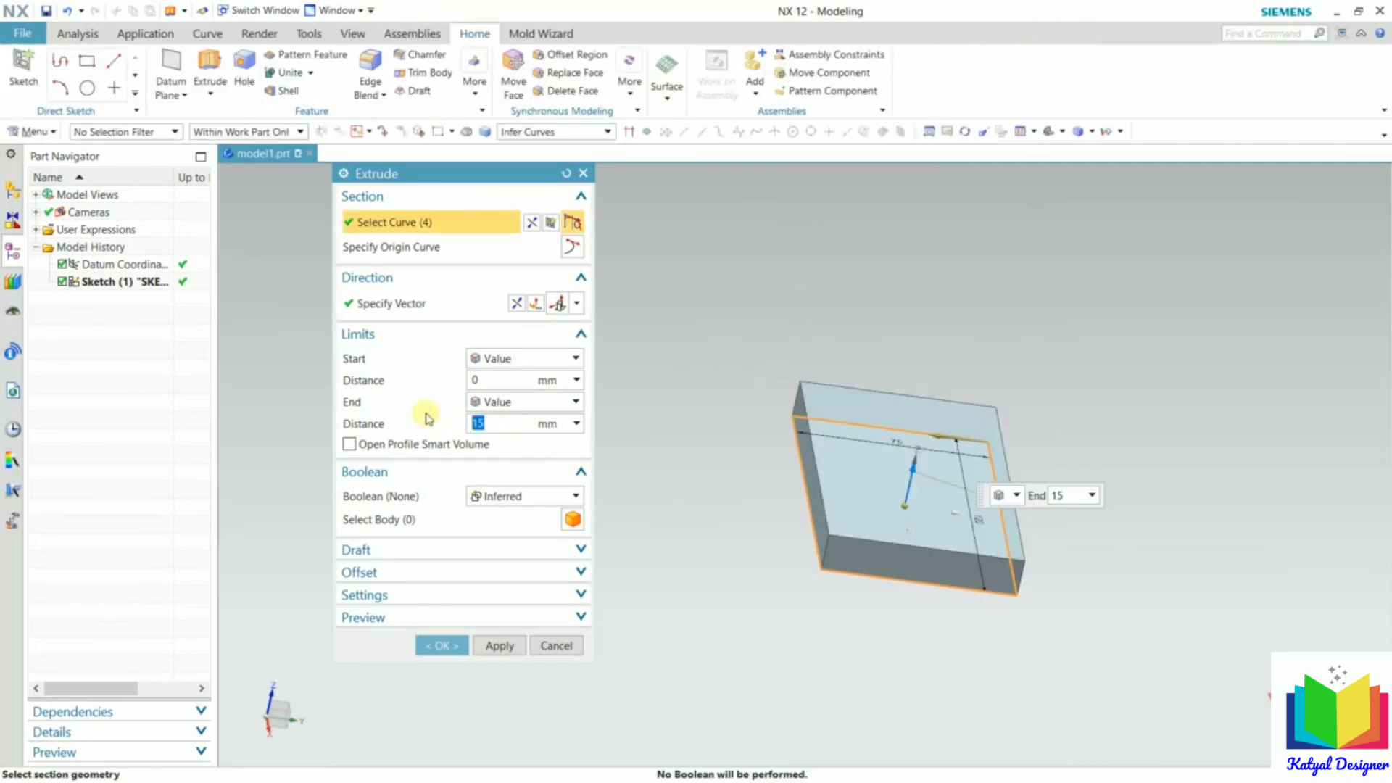
pyautogui.click(442, 644)
pyautogui.scroll(2, 1203, 482)
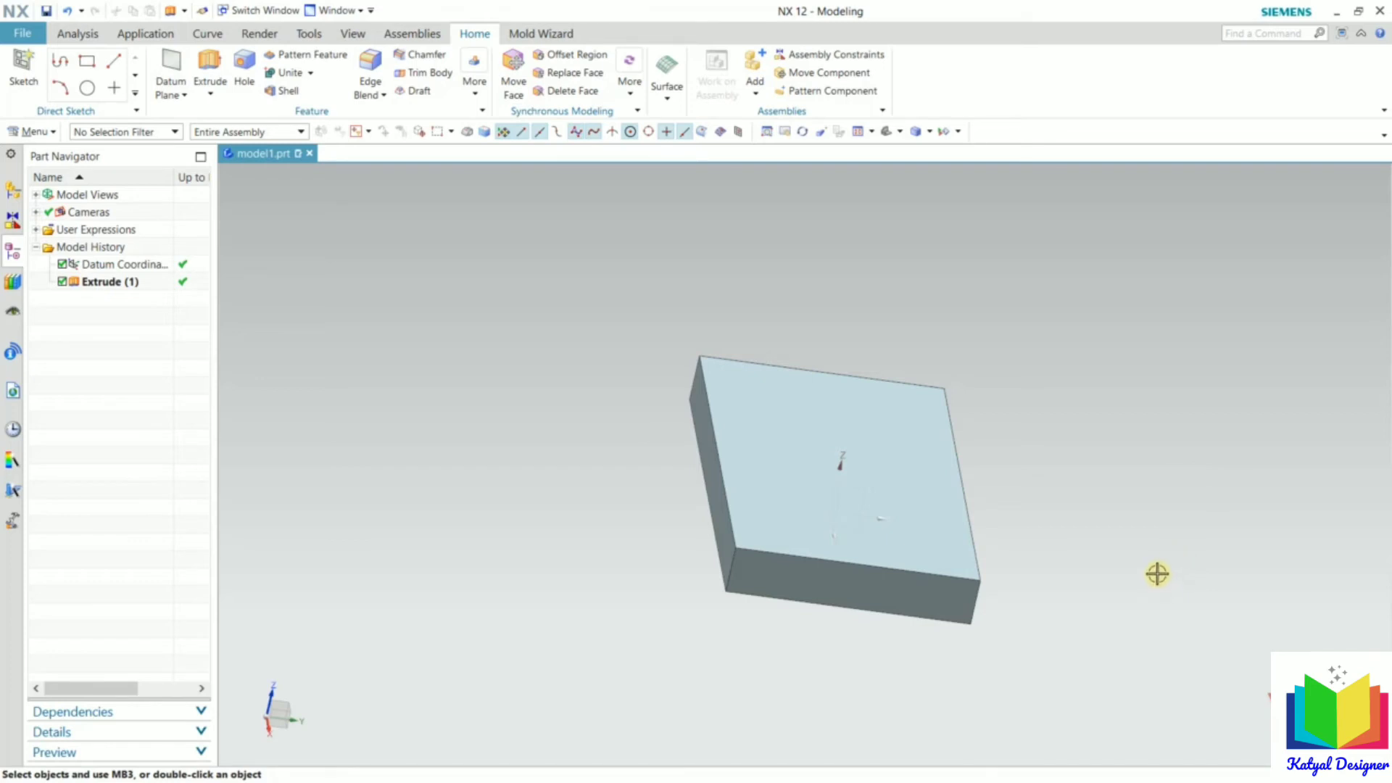
# Create a sketch on the block's upper face
pyautogui.click(22, 73)
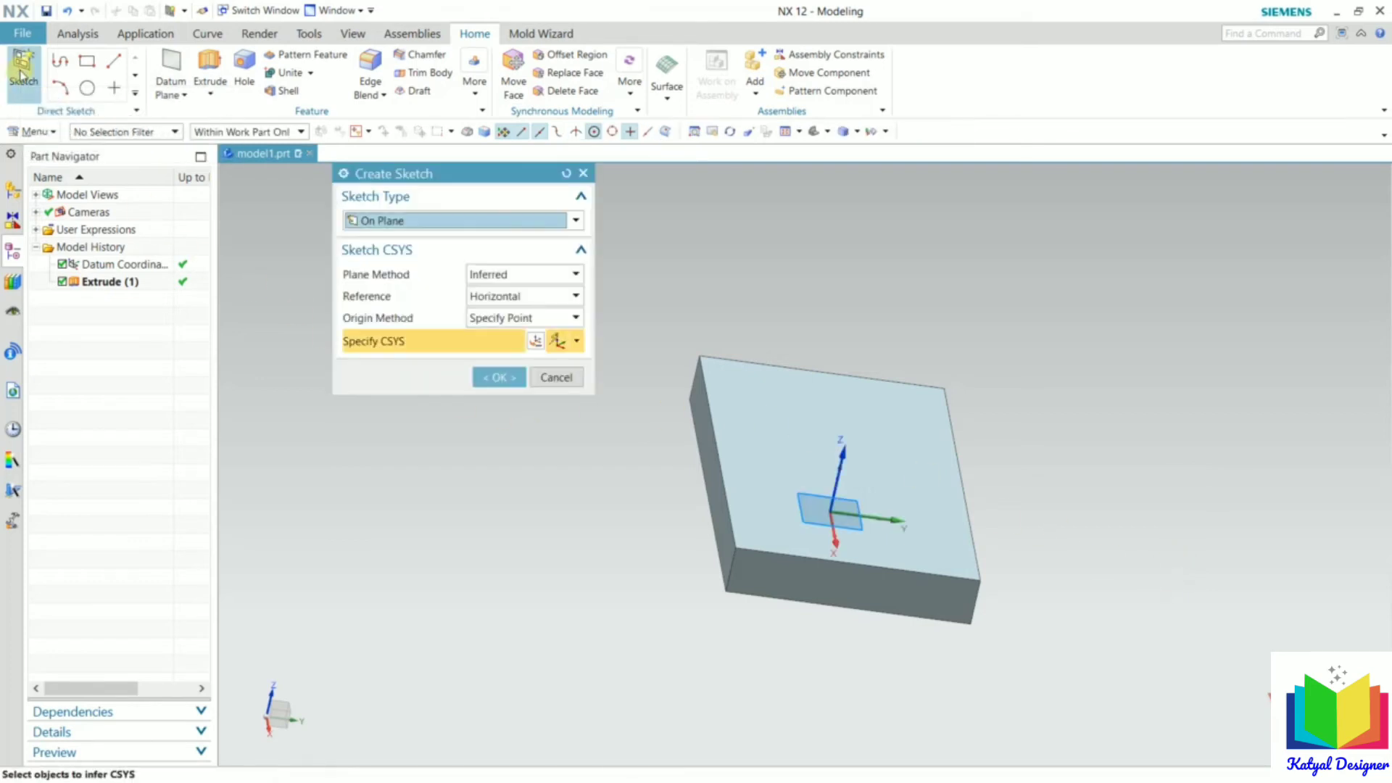
pyautogui.click(914, 438)
pyautogui.click(499, 378)
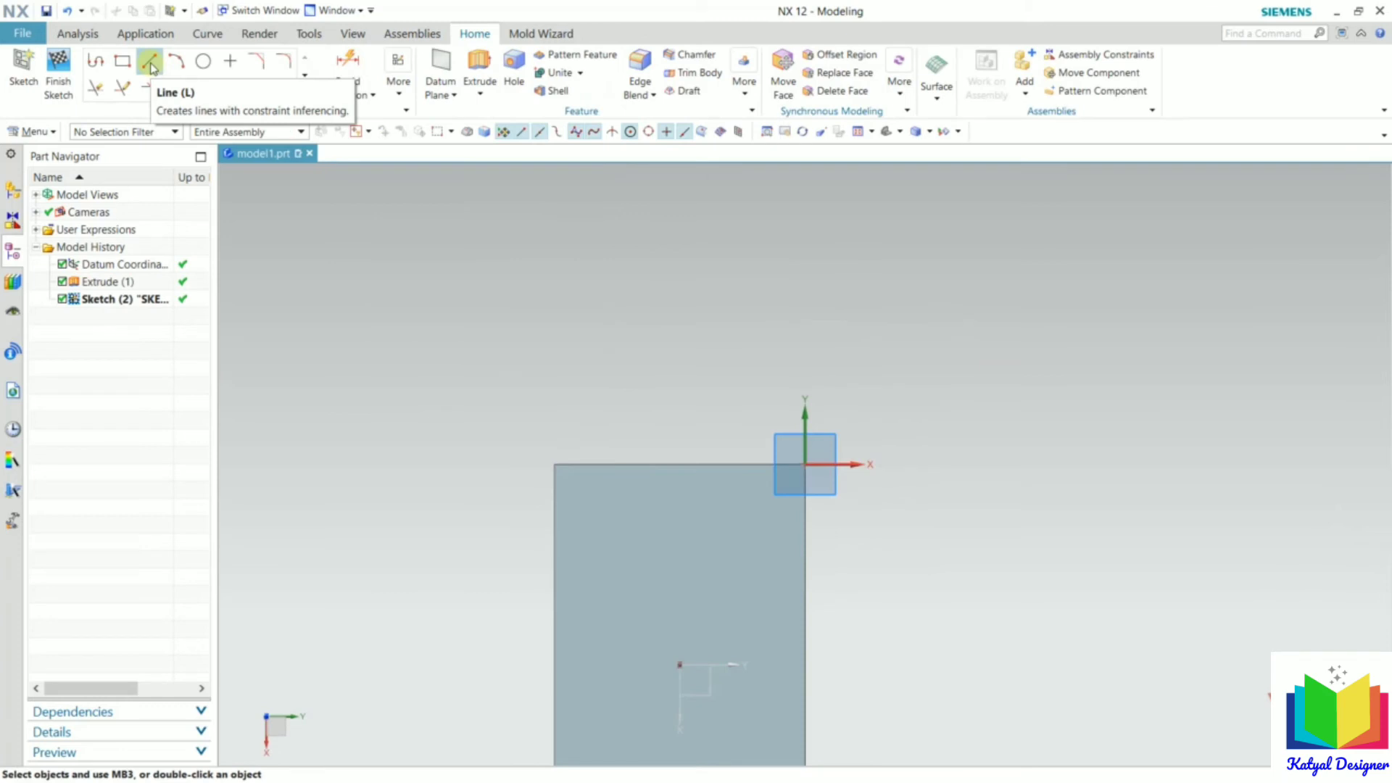
# Sketch a slanted line across the block's upper face, from one long edge to the opposite one, and end the Line command
pyautogui.click(150, 63)
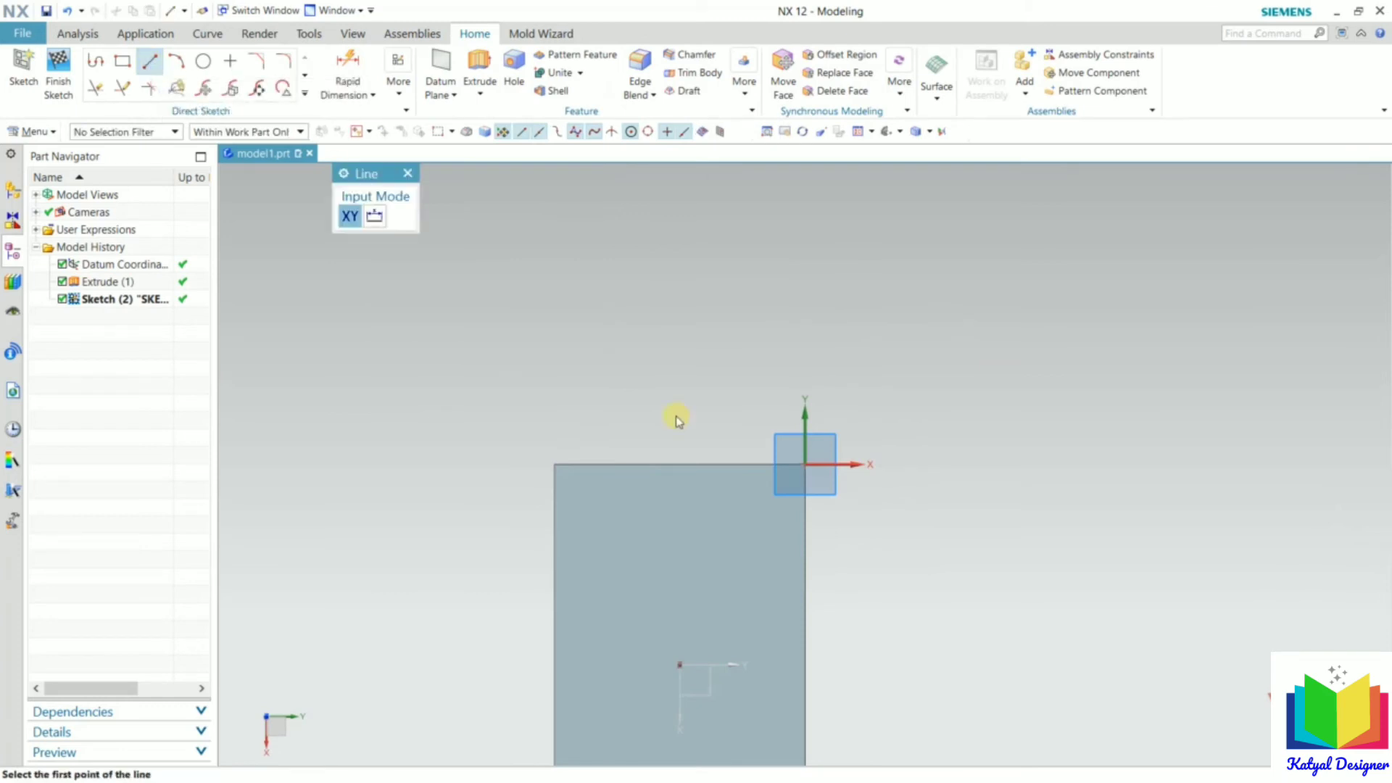
pyautogui.click(561, 609)
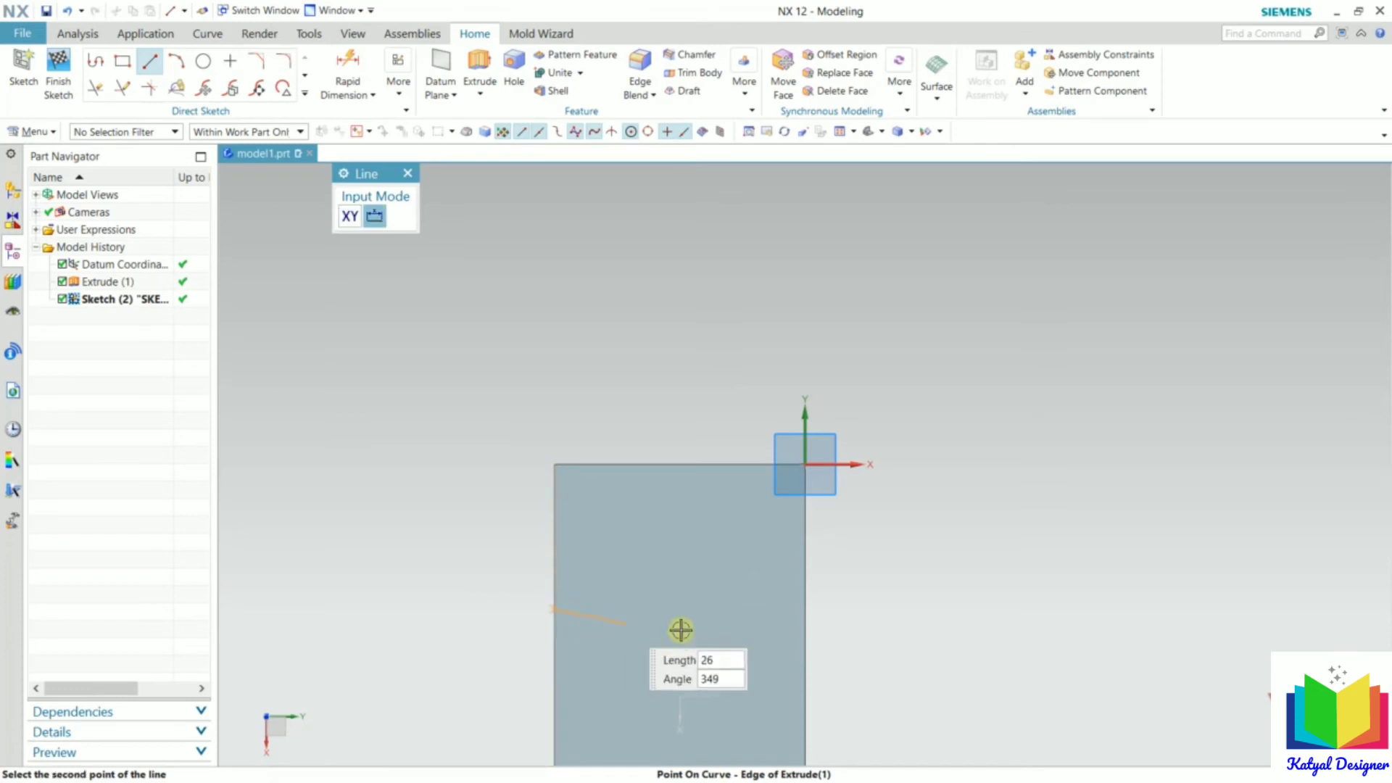
pyautogui.click(803, 654)
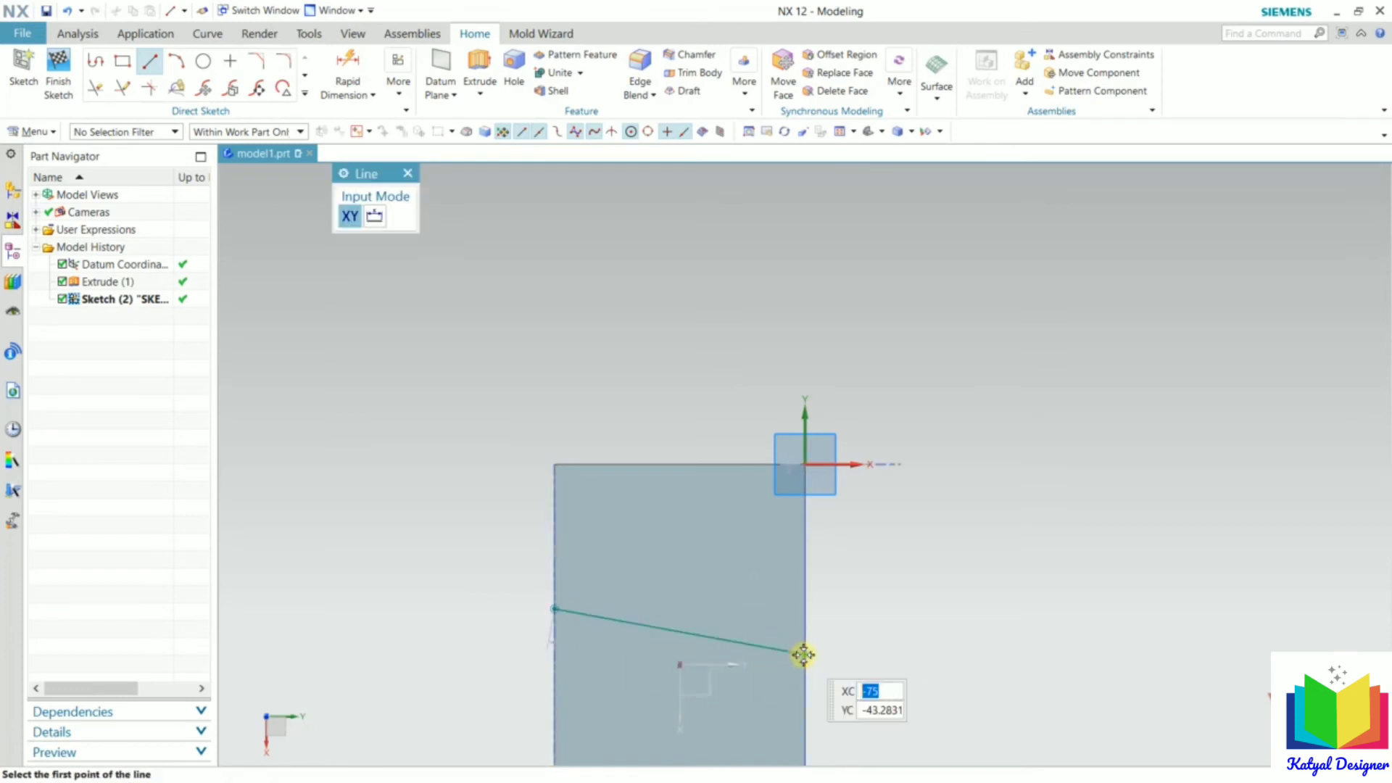
pyautogui.rightClick(803, 656)
pyautogui.click(907, 329)
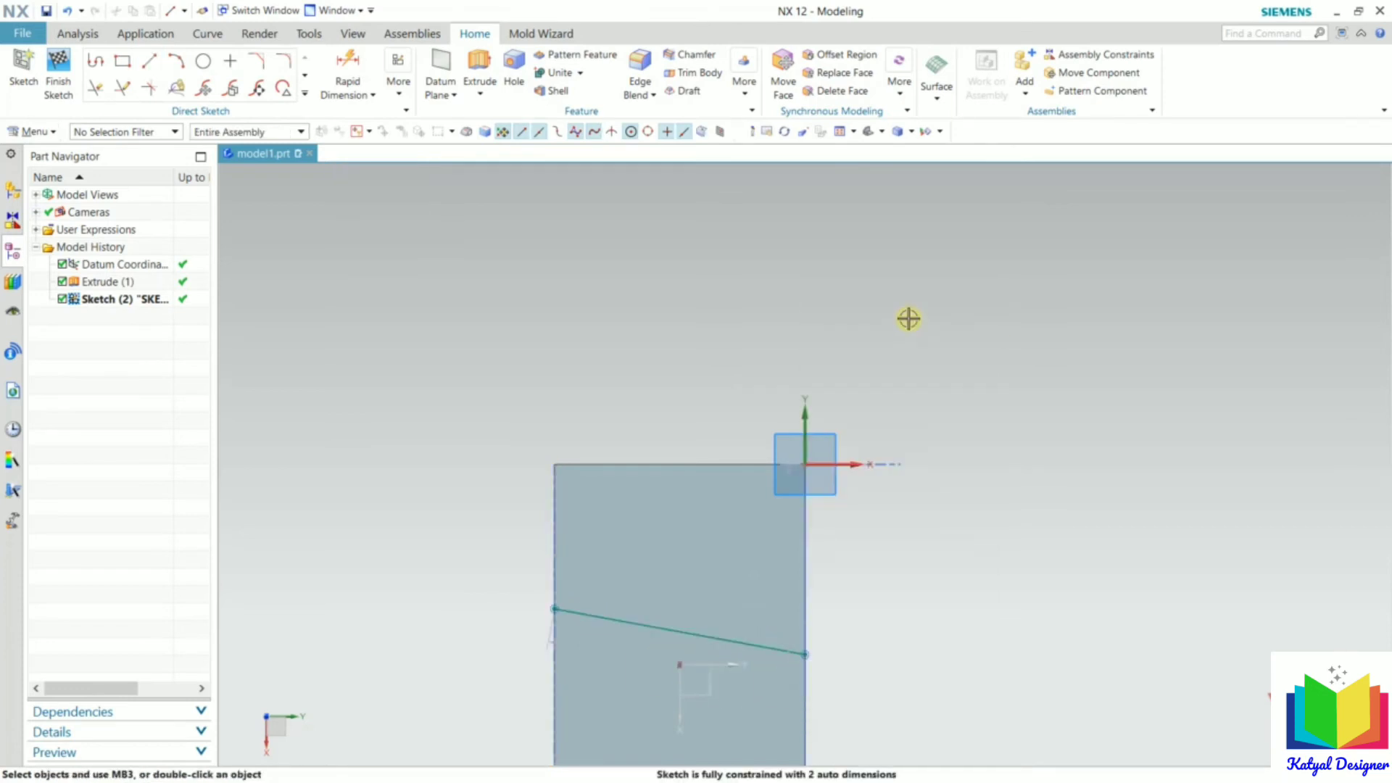
pyautogui.scroll(2, 919, 341)
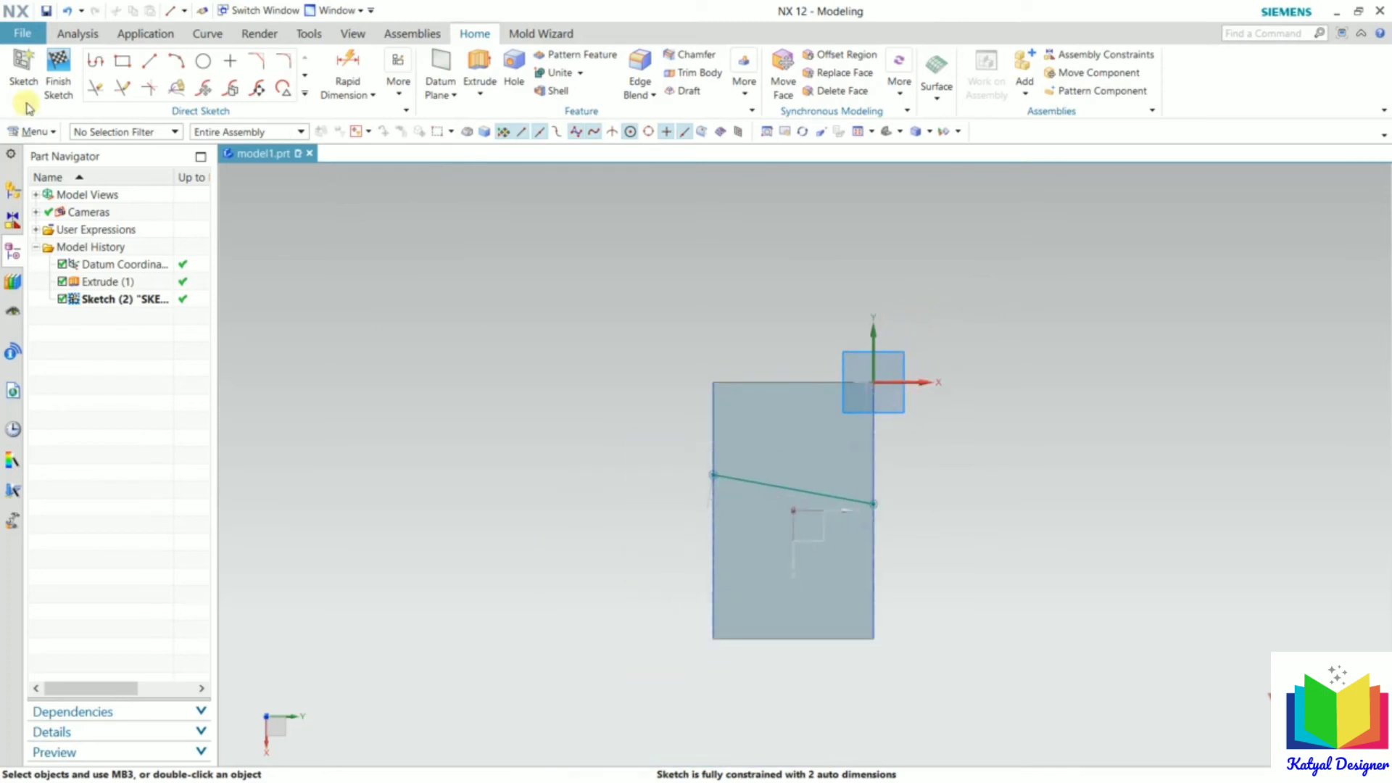
# Finish the line sketch and start an Extrude with a new section sketch on the block's long side face
pyautogui.click(58, 72)
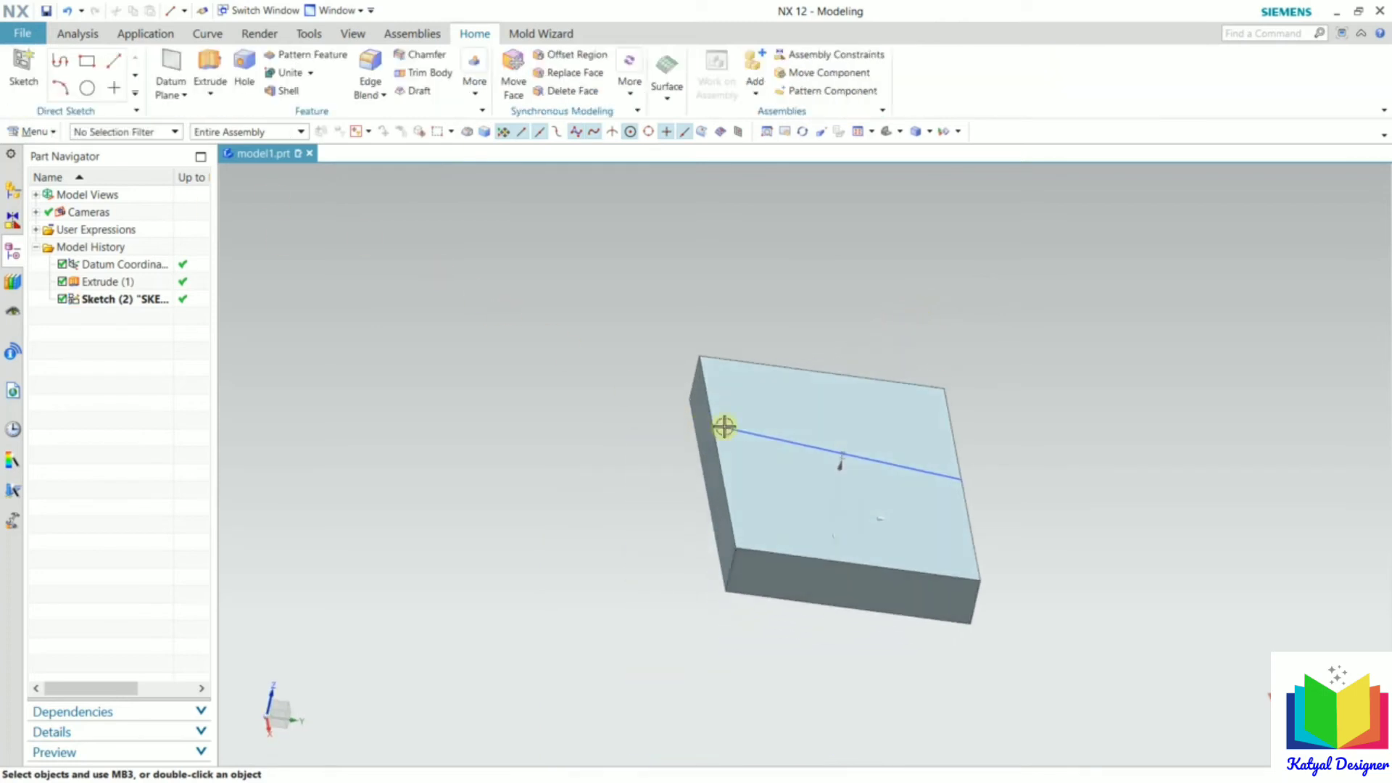
pyautogui.moveTo(1164, 596); pyautogui.dragTo(1314, 583, button='middle')
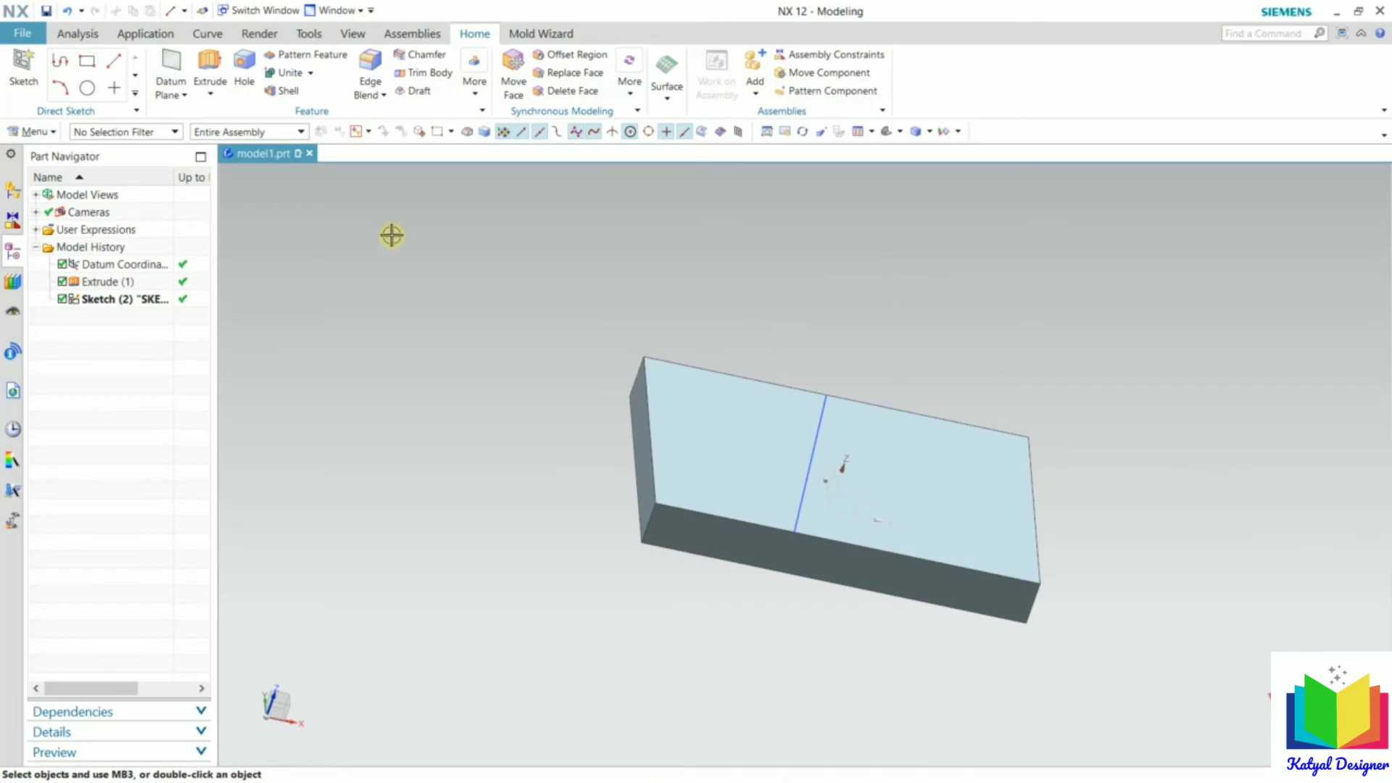
pyautogui.click(211, 94)
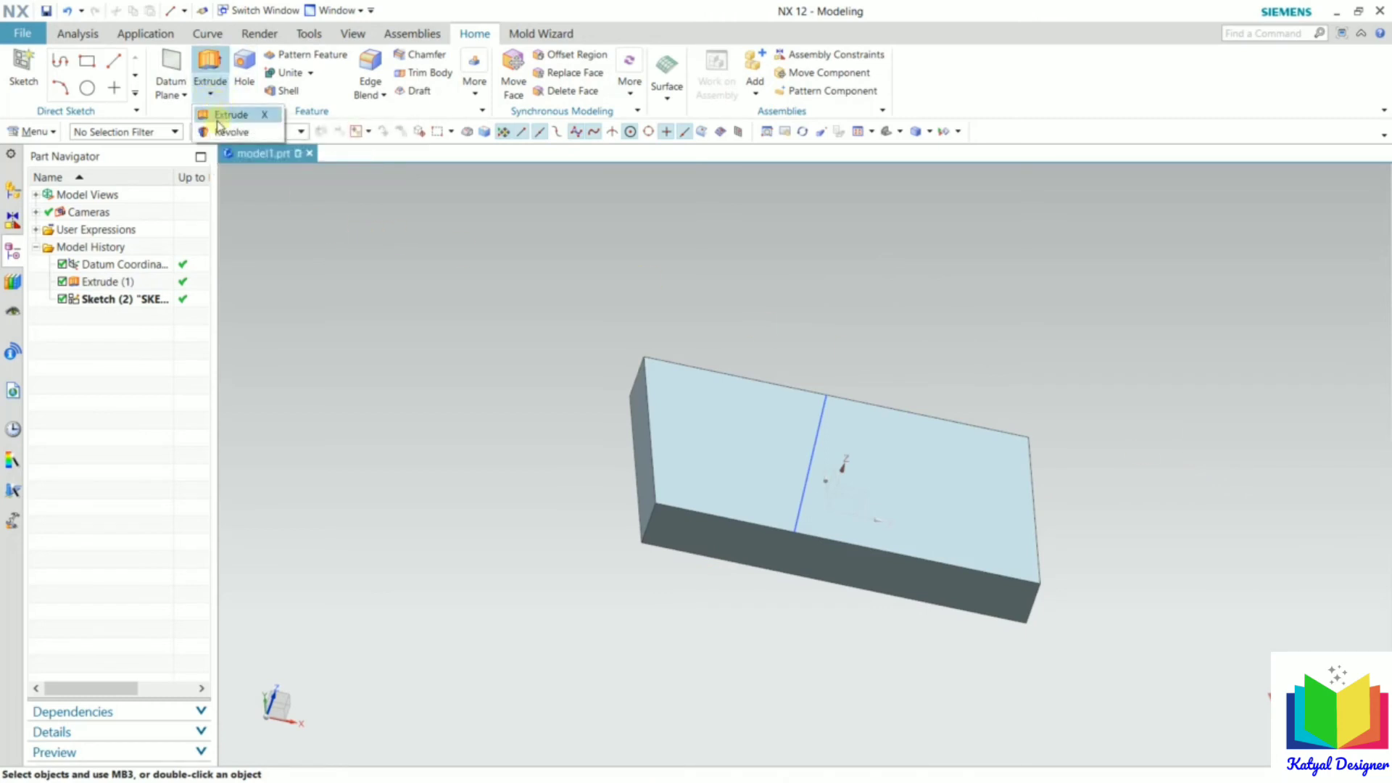
pyautogui.click(216, 124)
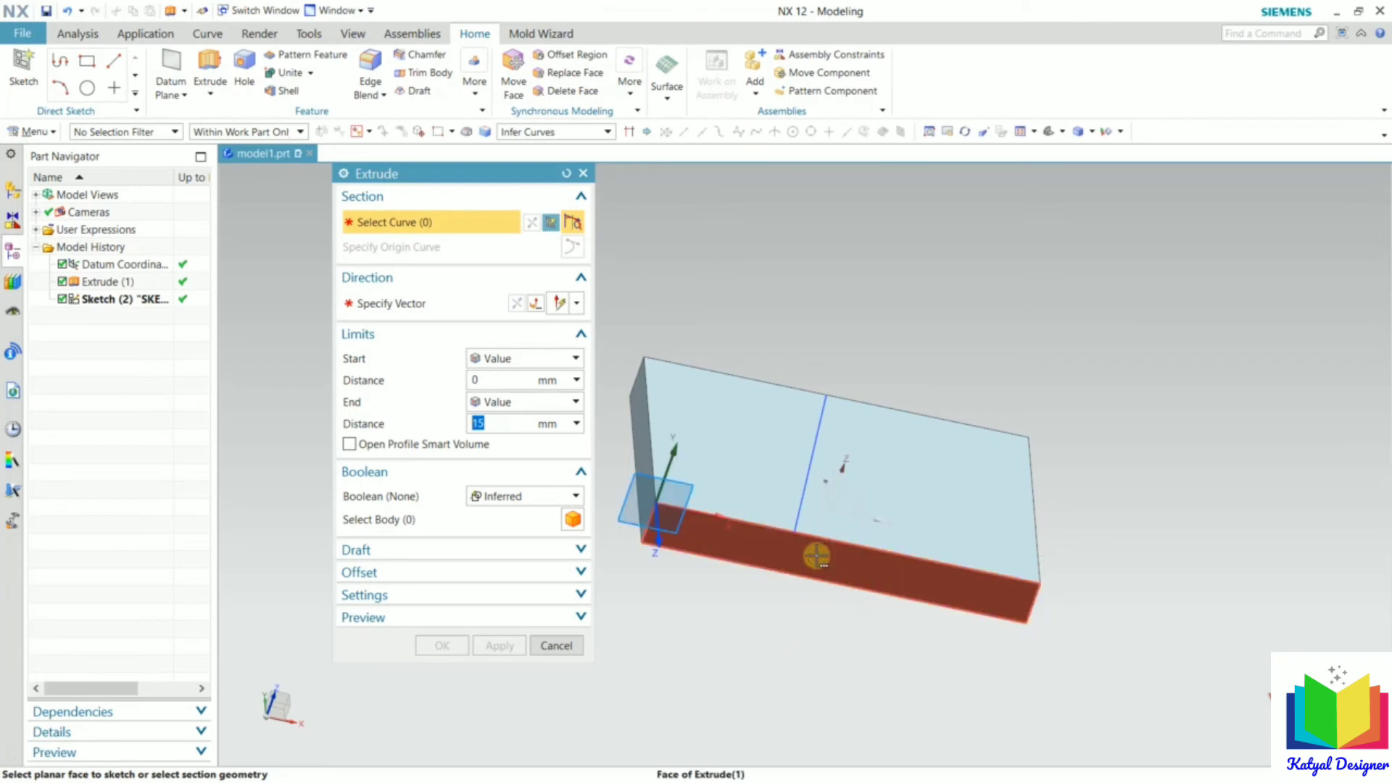
pyautogui.moveTo(816, 555)
pyautogui.click(924, 577)
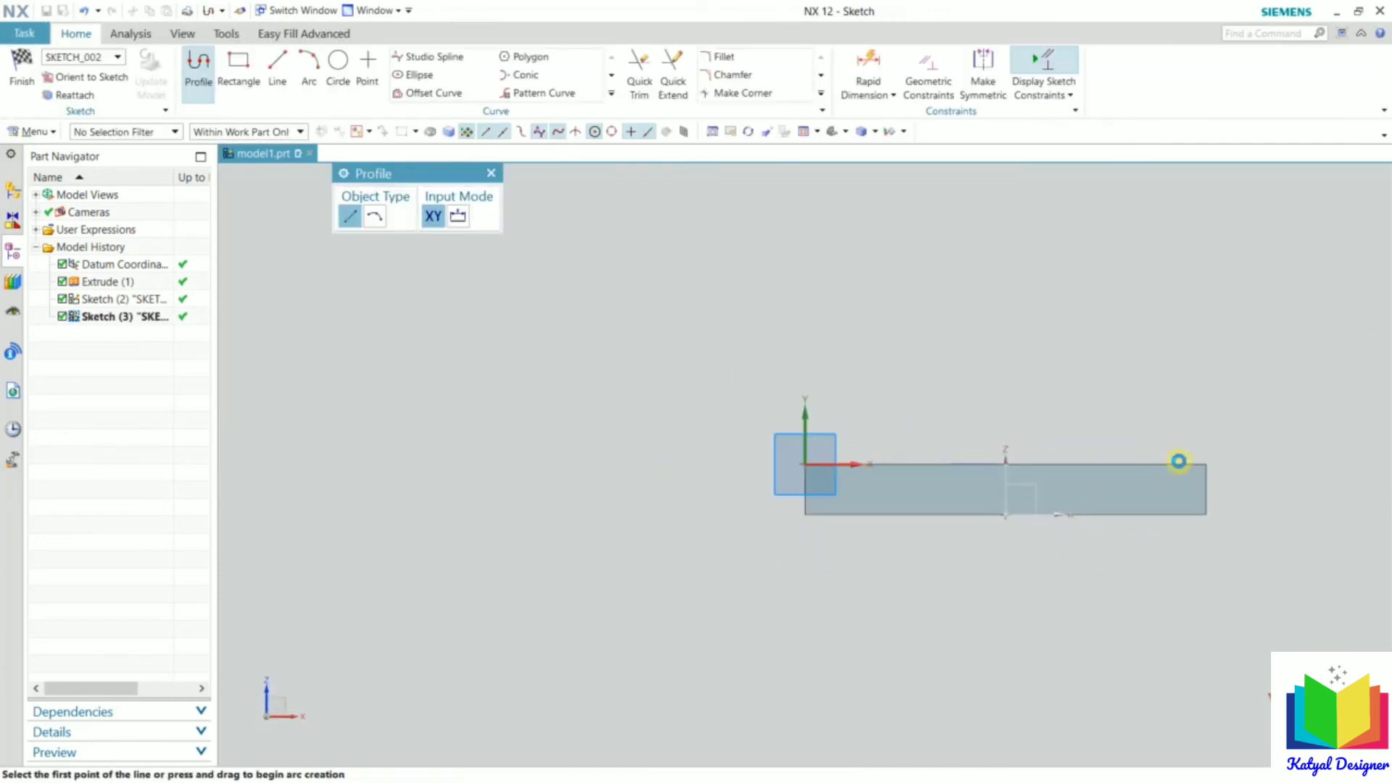
# Sketch a two-point rectangle about 16.5 × 7.5 mm downward from the midpoint of the face's upper edge and finish the sketch
pyautogui.scroll(-4, 1160, 490)
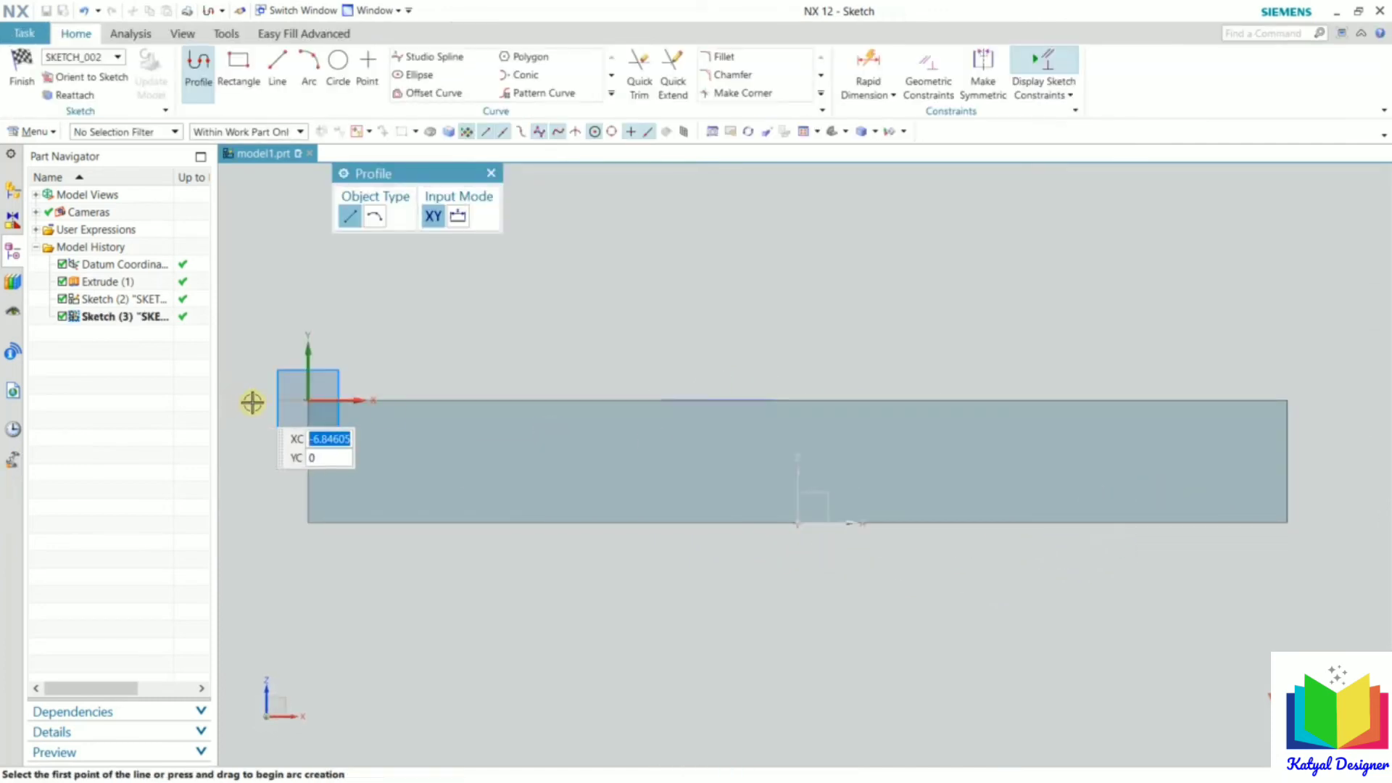
pyautogui.click(238, 67)
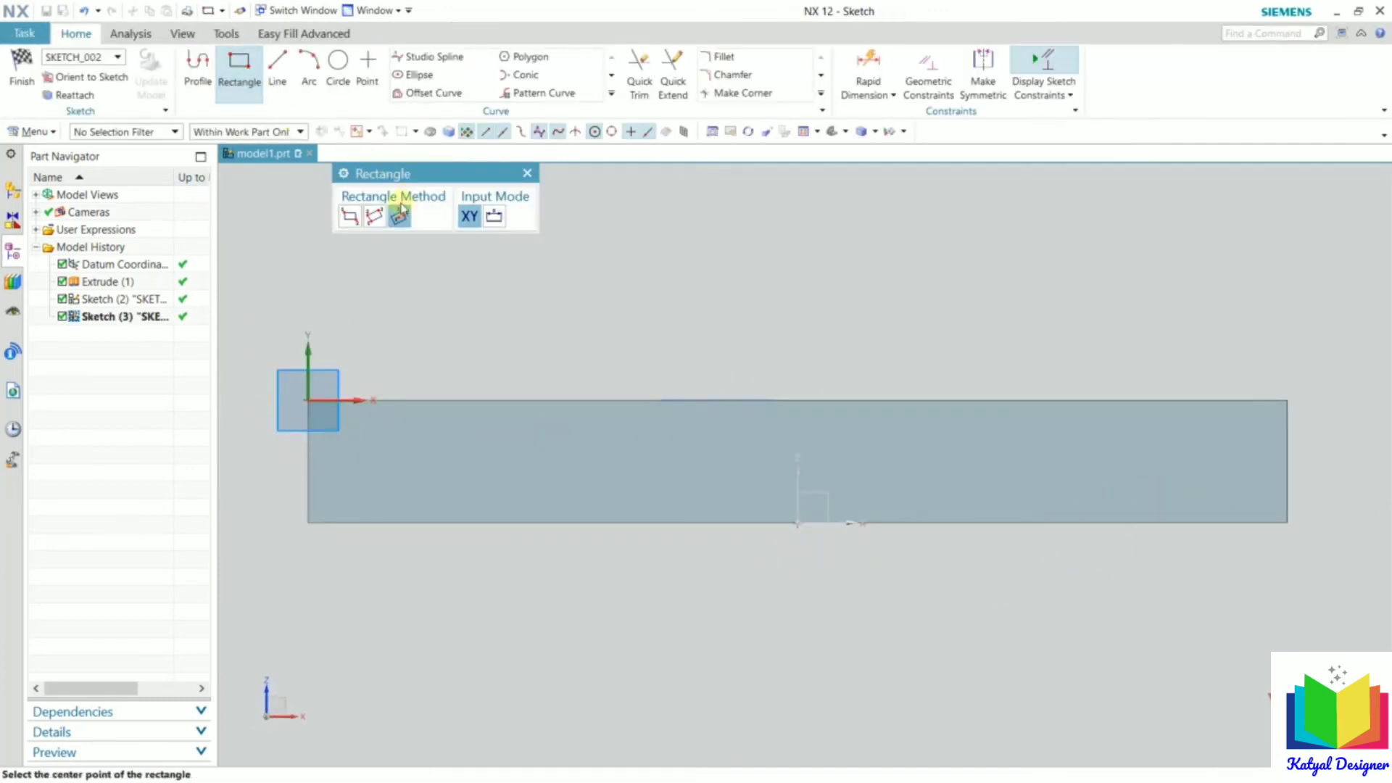
pyautogui.click(350, 216)
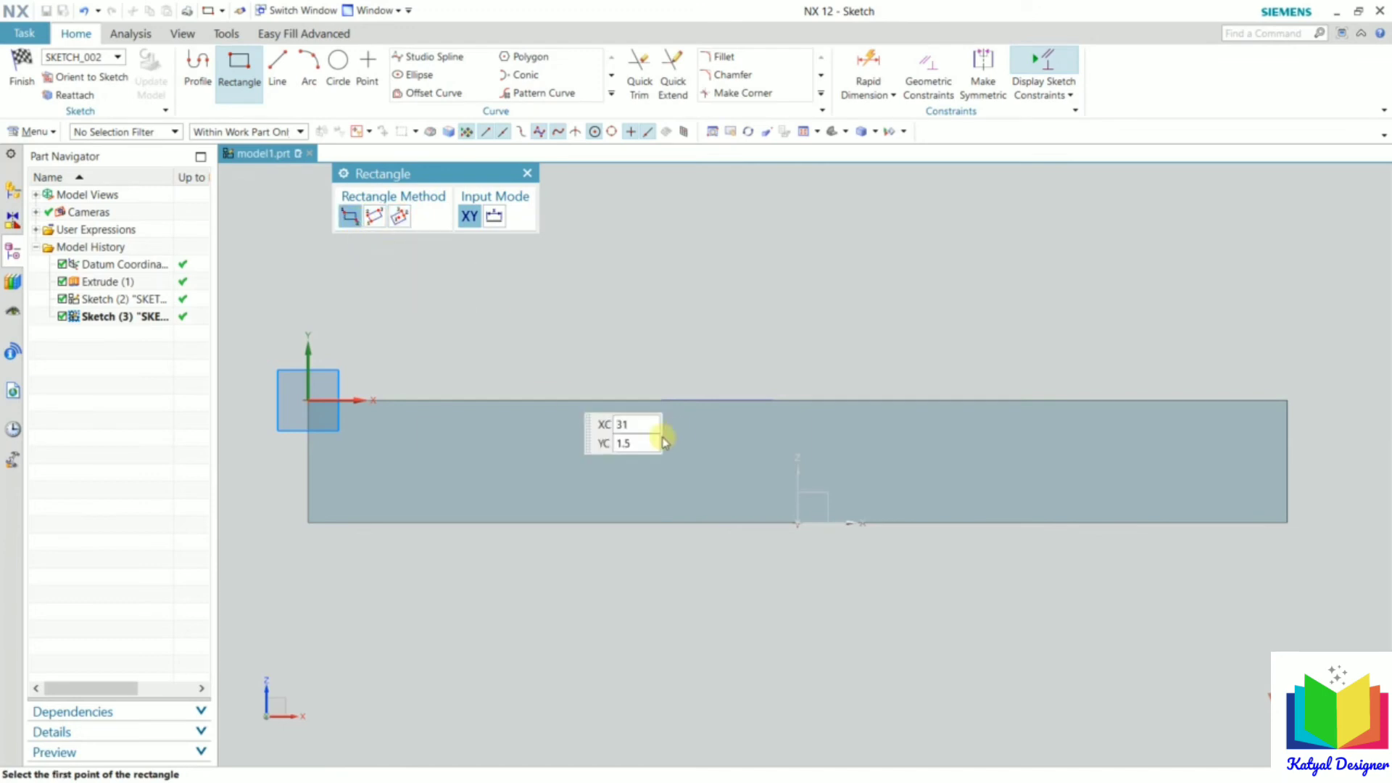
pyautogui.click(821, 411)
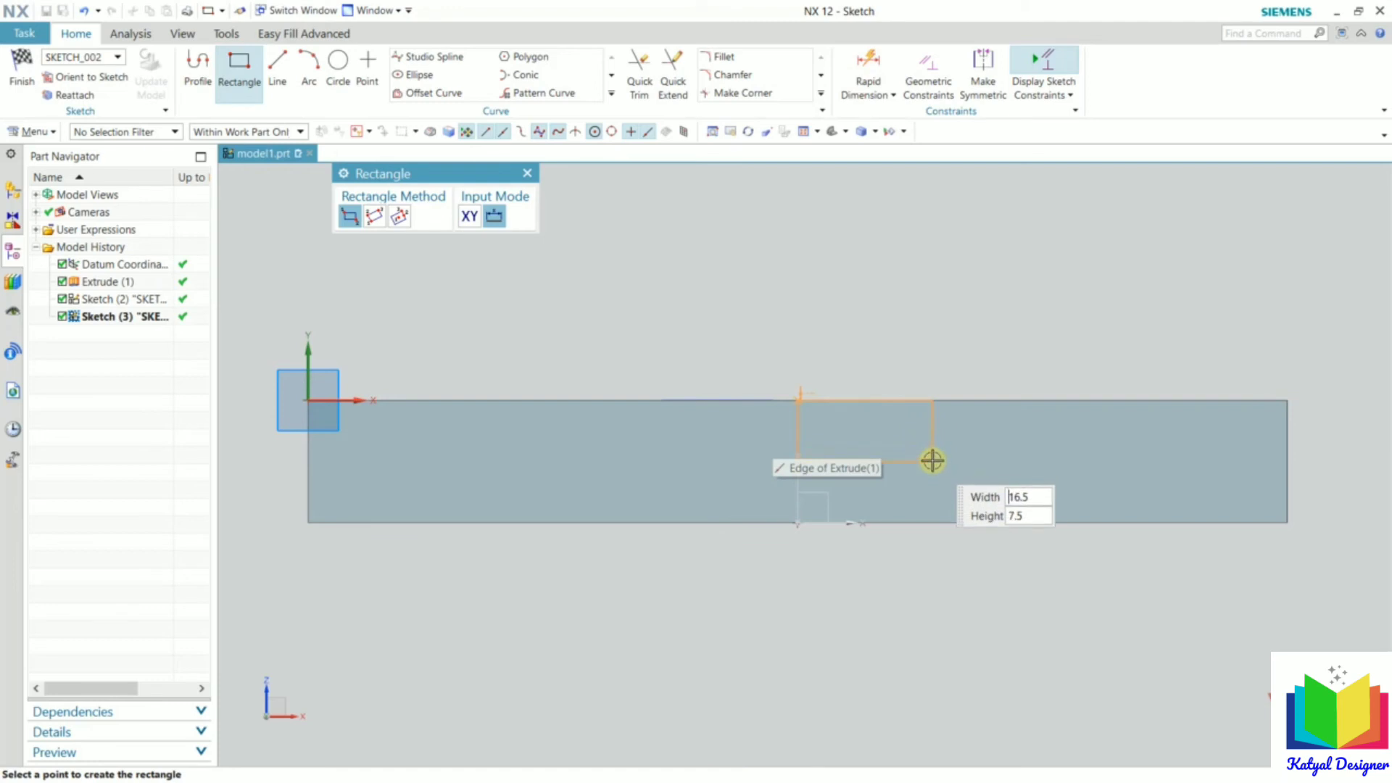
pyautogui.click(933, 460)
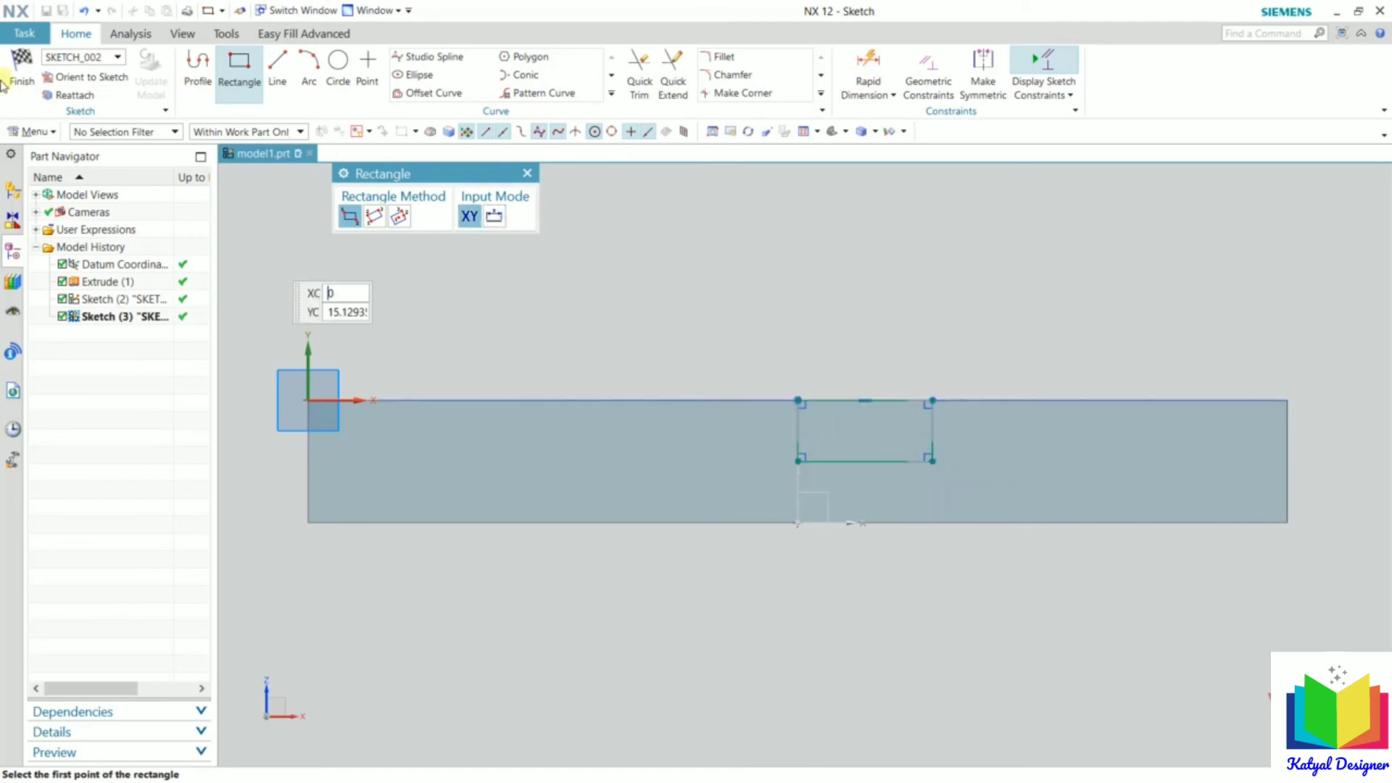
pyautogui.click(22, 72)
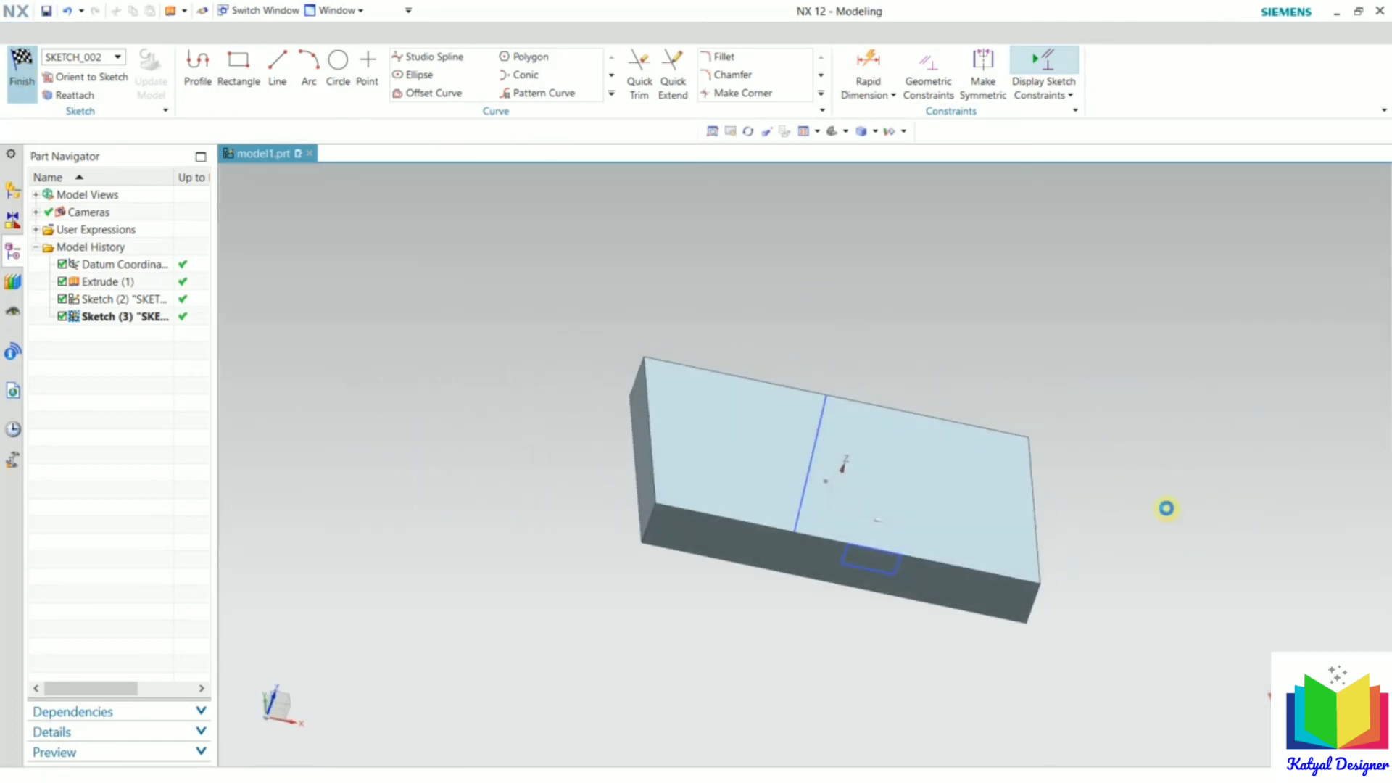
# Reverse the rectangle's extrude direction so that it runs into the block
pyautogui.moveTo(1222, 433); pyautogui.dragTo(1205, 461, button='middle')
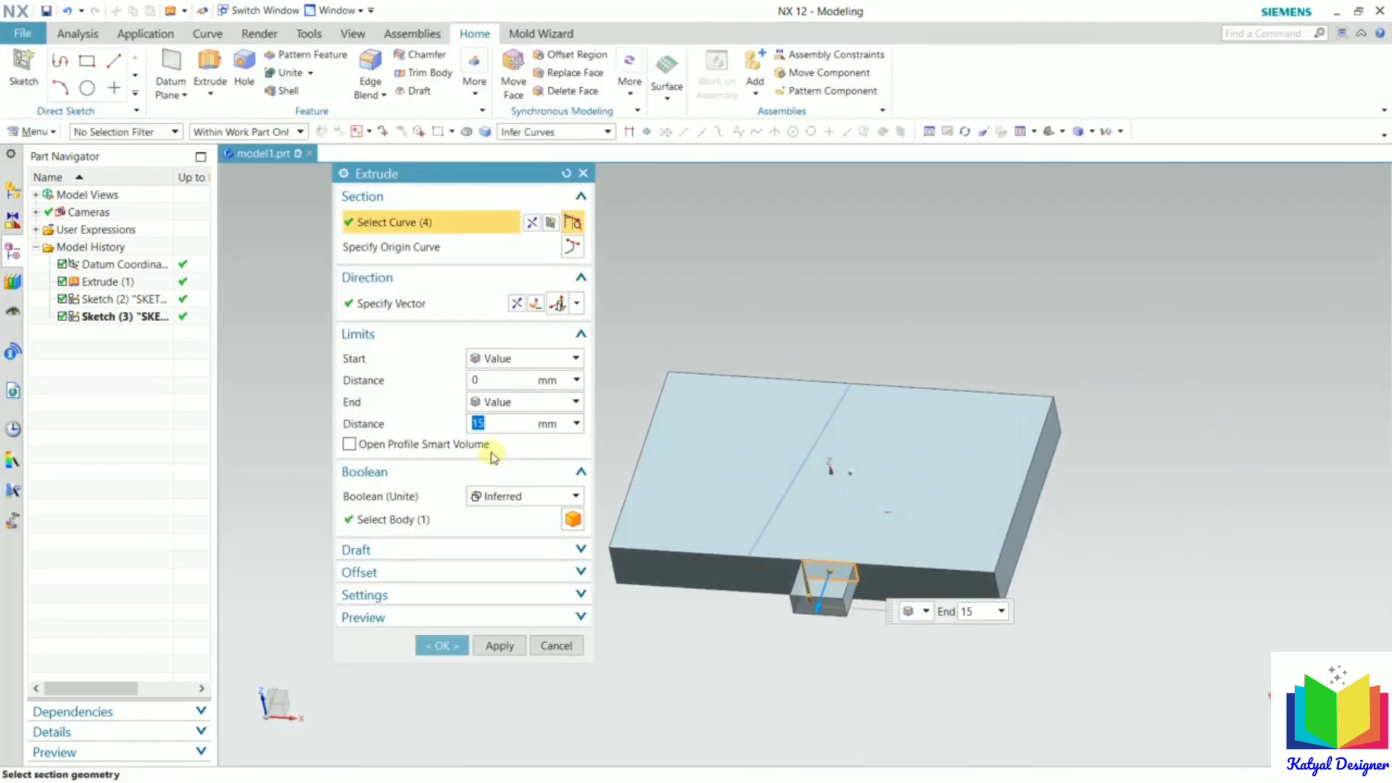
pyautogui.click(517, 304)
pyautogui.scroll(3, 821, 577)
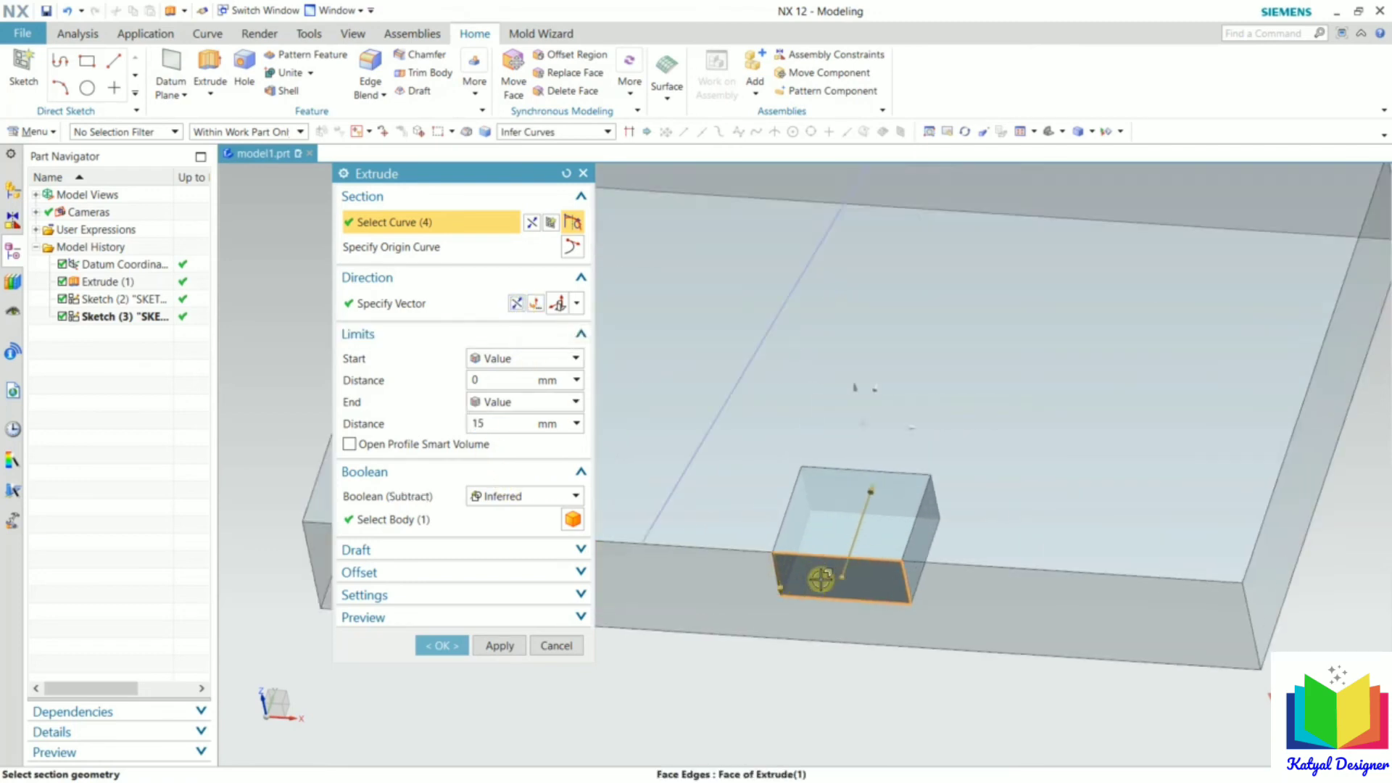
pyautogui.scroll(1, 821, 578)
pyautogui.scroll(-3, 801, 568)
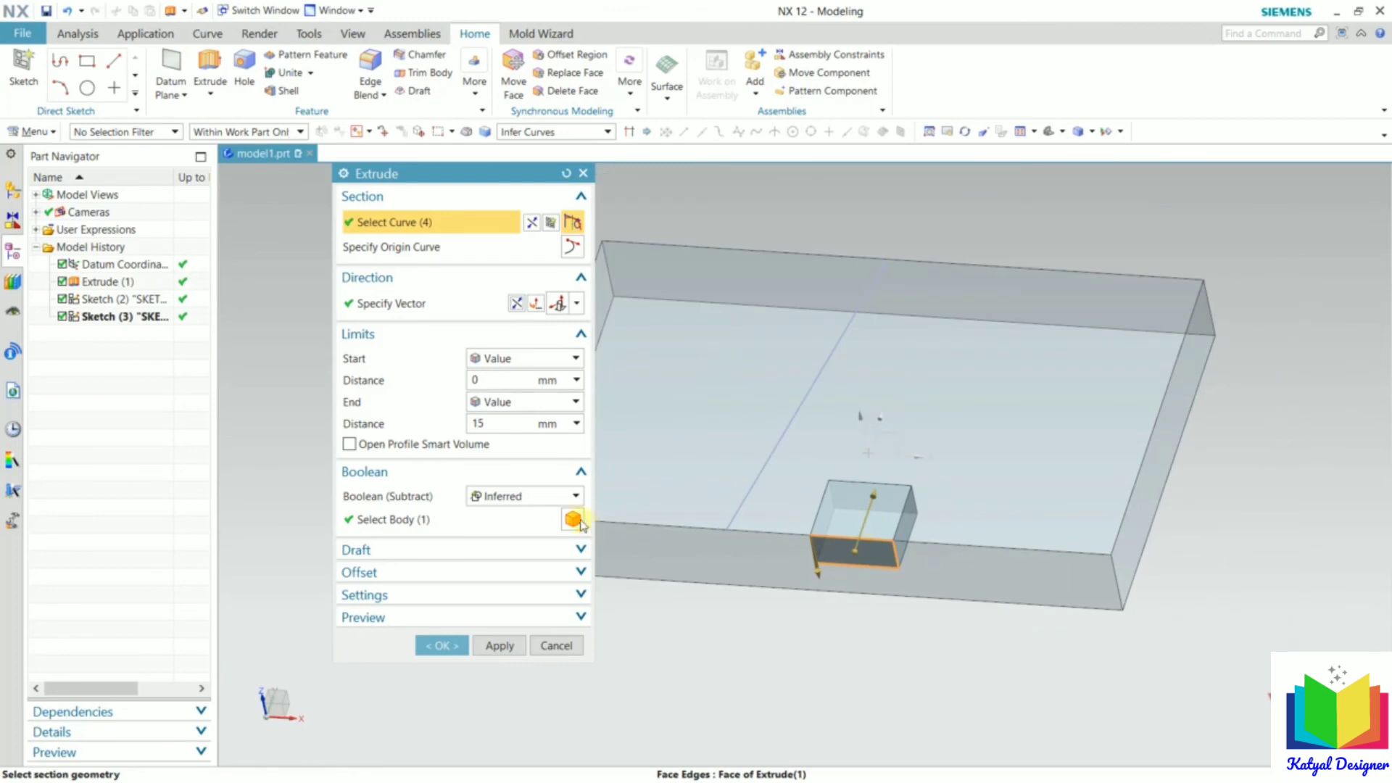
# Cut the rectangle through the block as a slot, with the end limit Until Next and the Boolean set to Subtract
pyautogui.click(509, 403)
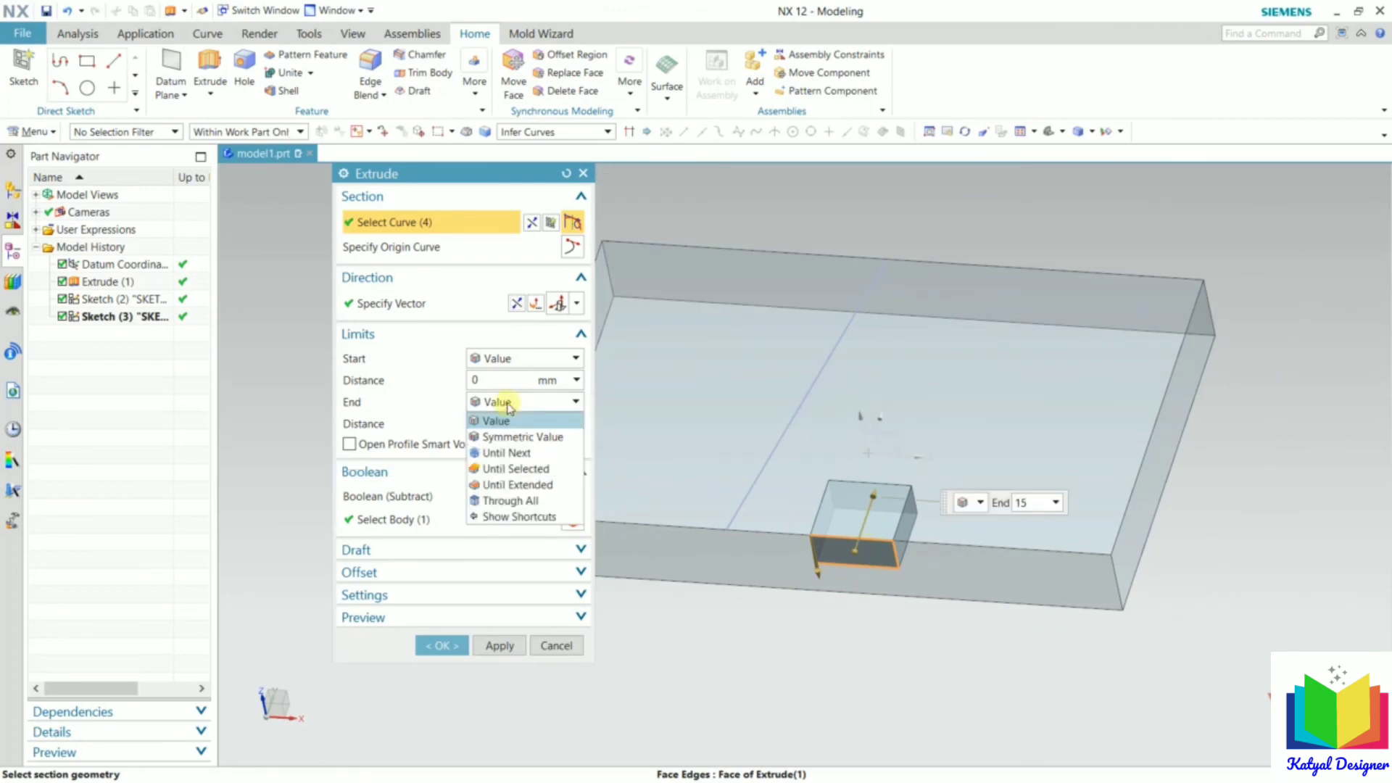
pyautogui.click(510, 453)
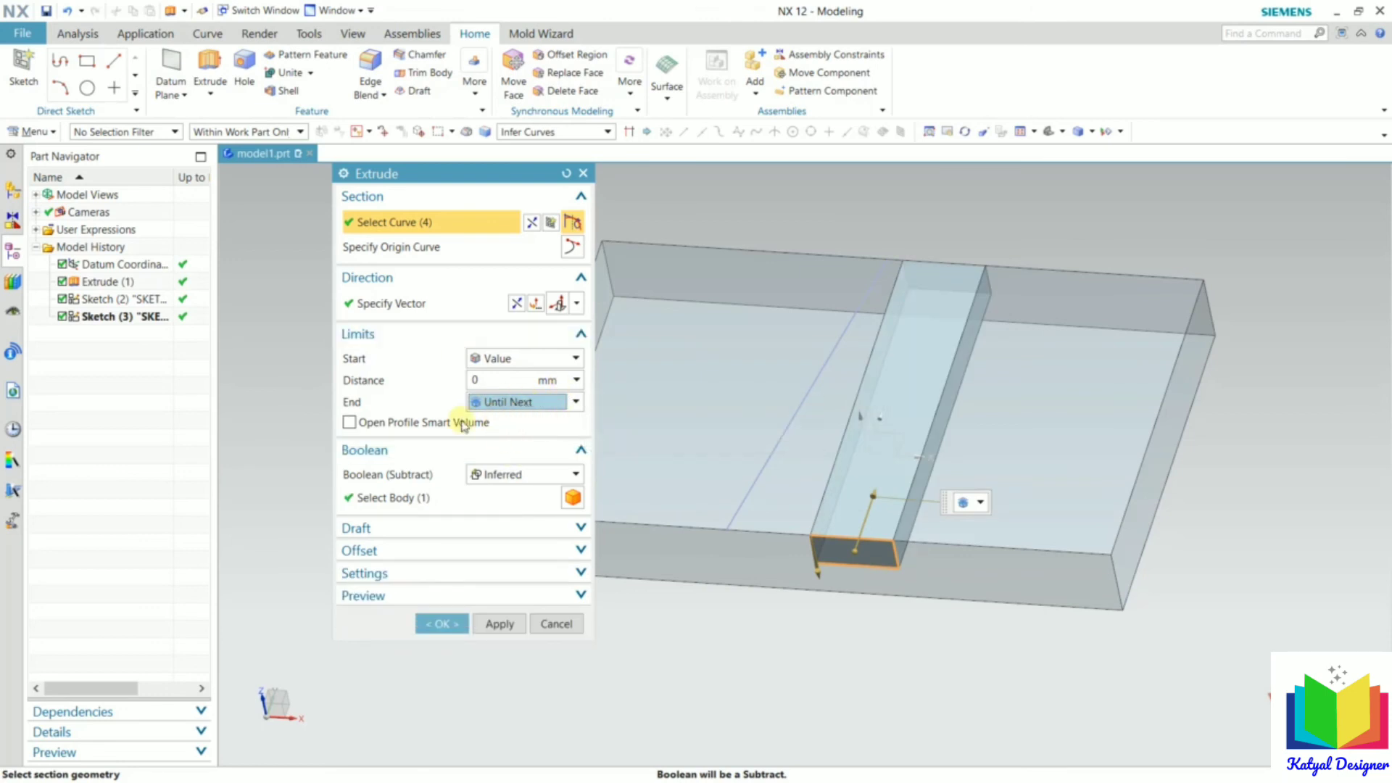
pyautogui.click(515, 402)
pyautogui.click(516, 402)
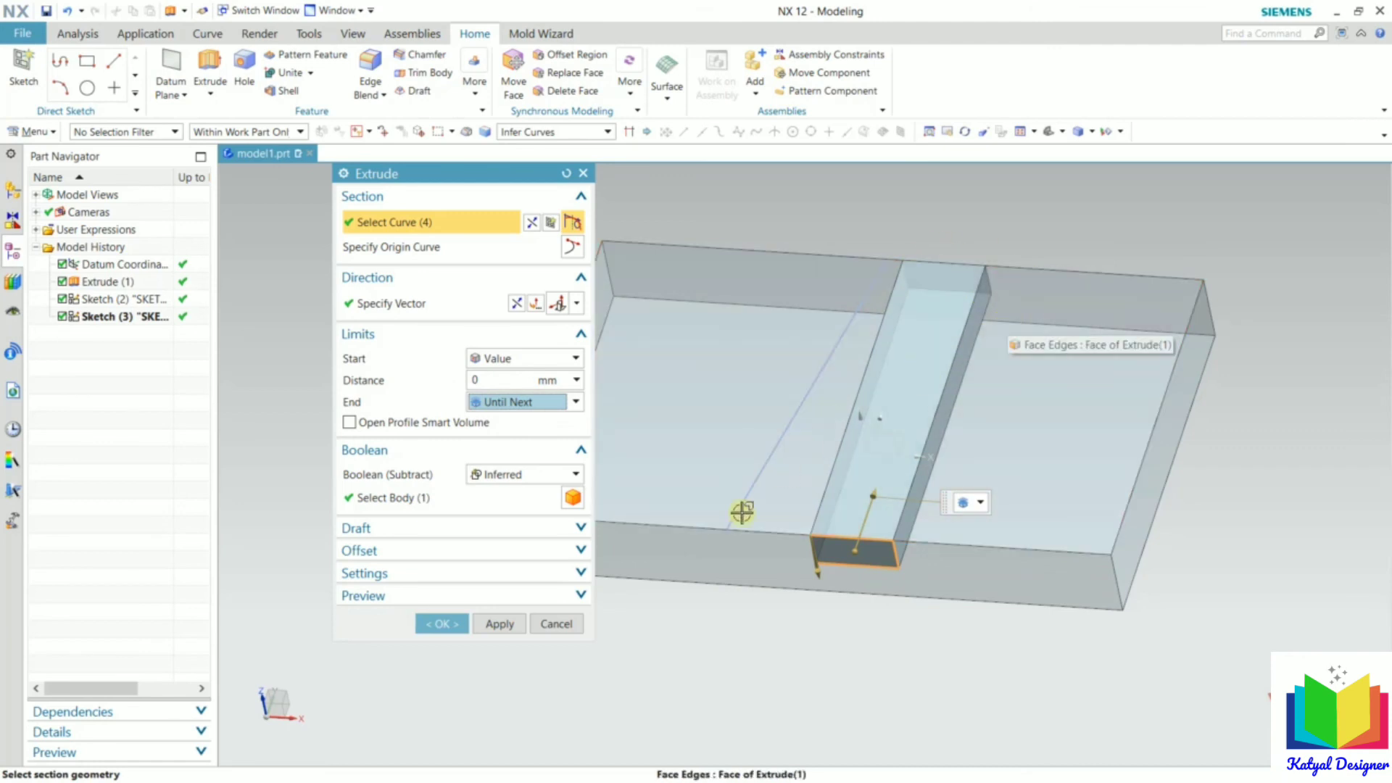
pyautogui.click(518, 474)
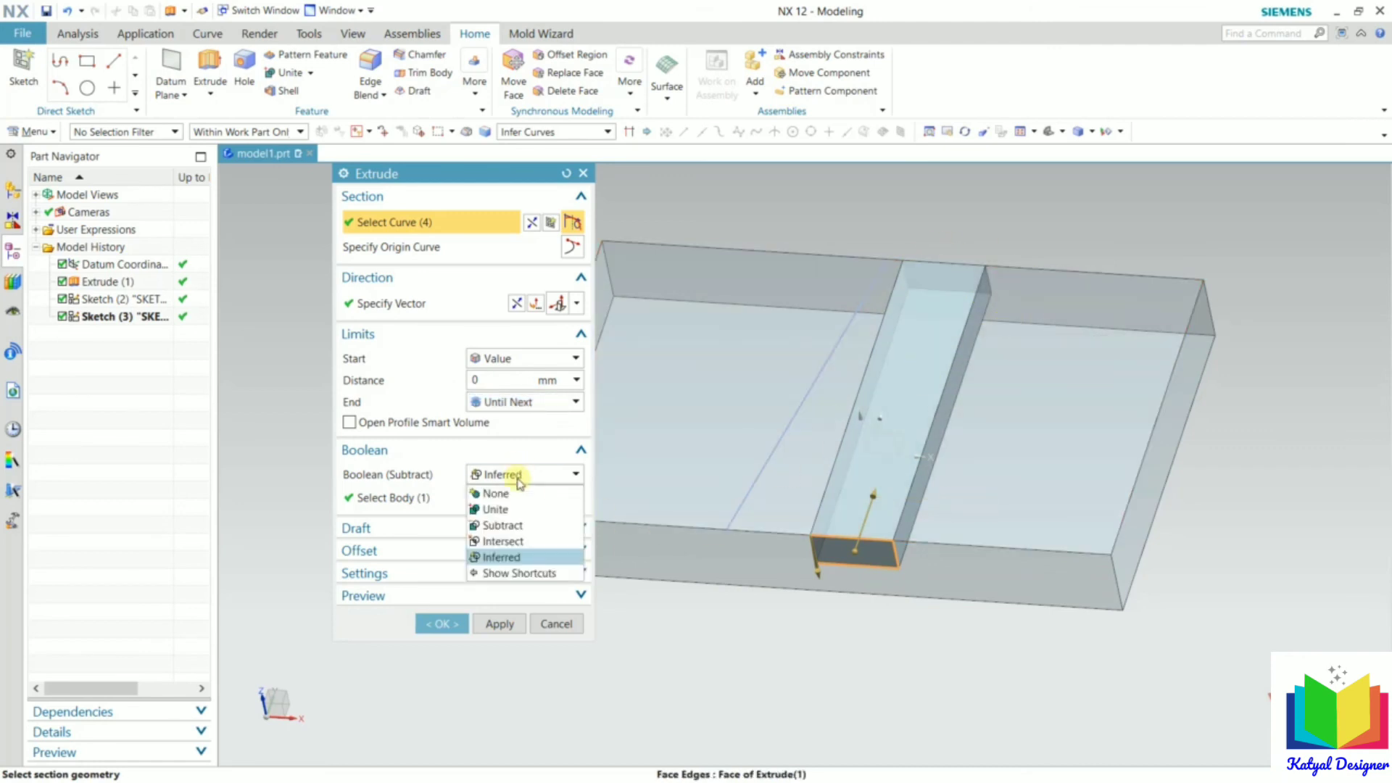
pyautogui.click(507, 525)
pyautogui.click(438, 623)
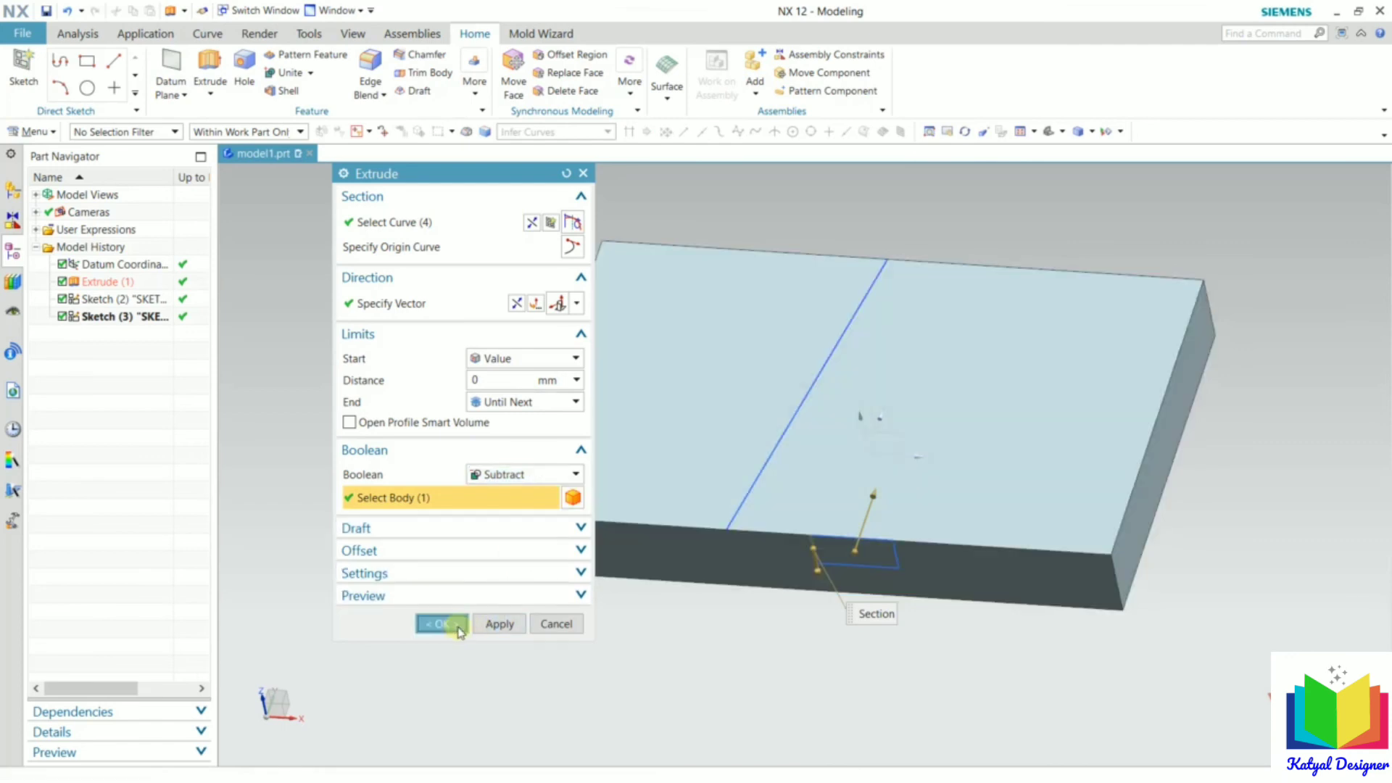
pyautogui.moveTo(590, 615); pyautogui.dragTo(954, 647, button='middle')
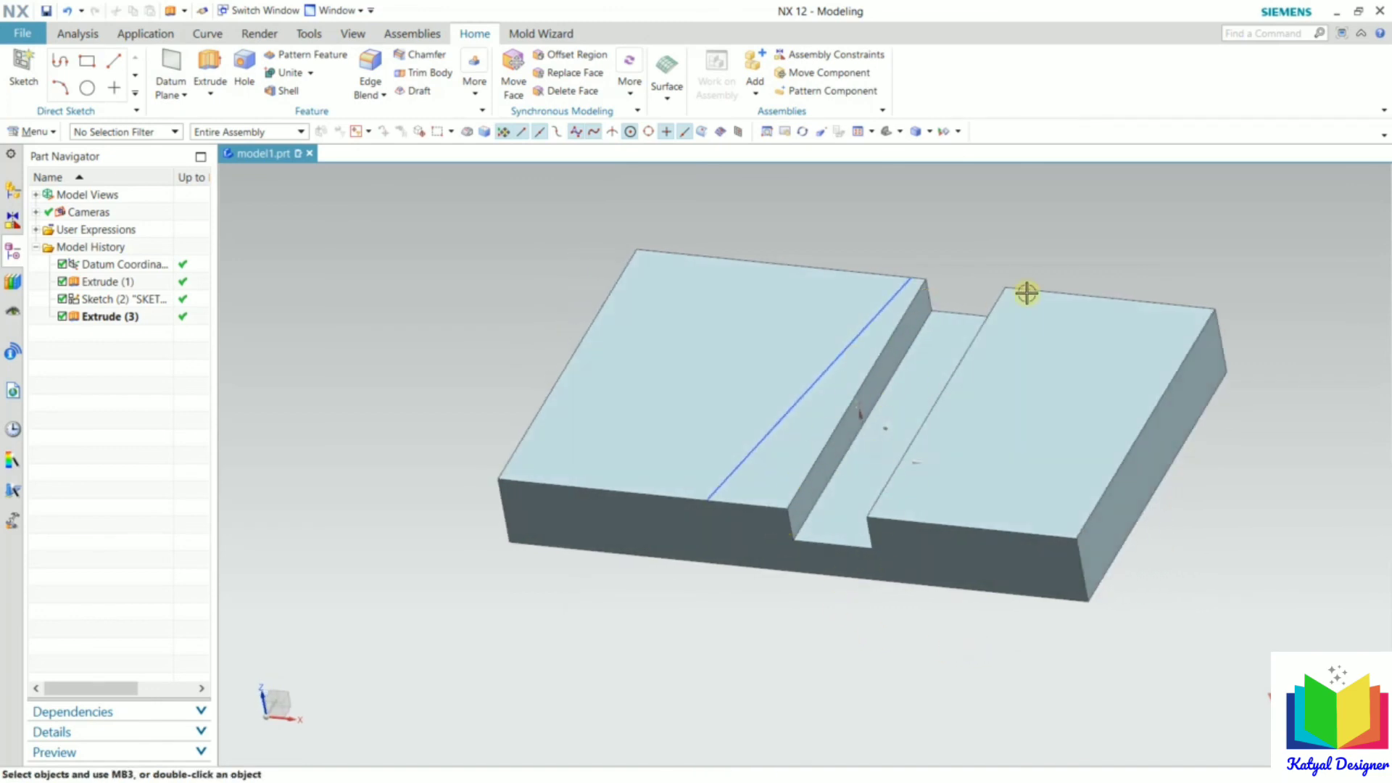
pyautogui.click(329, 456)
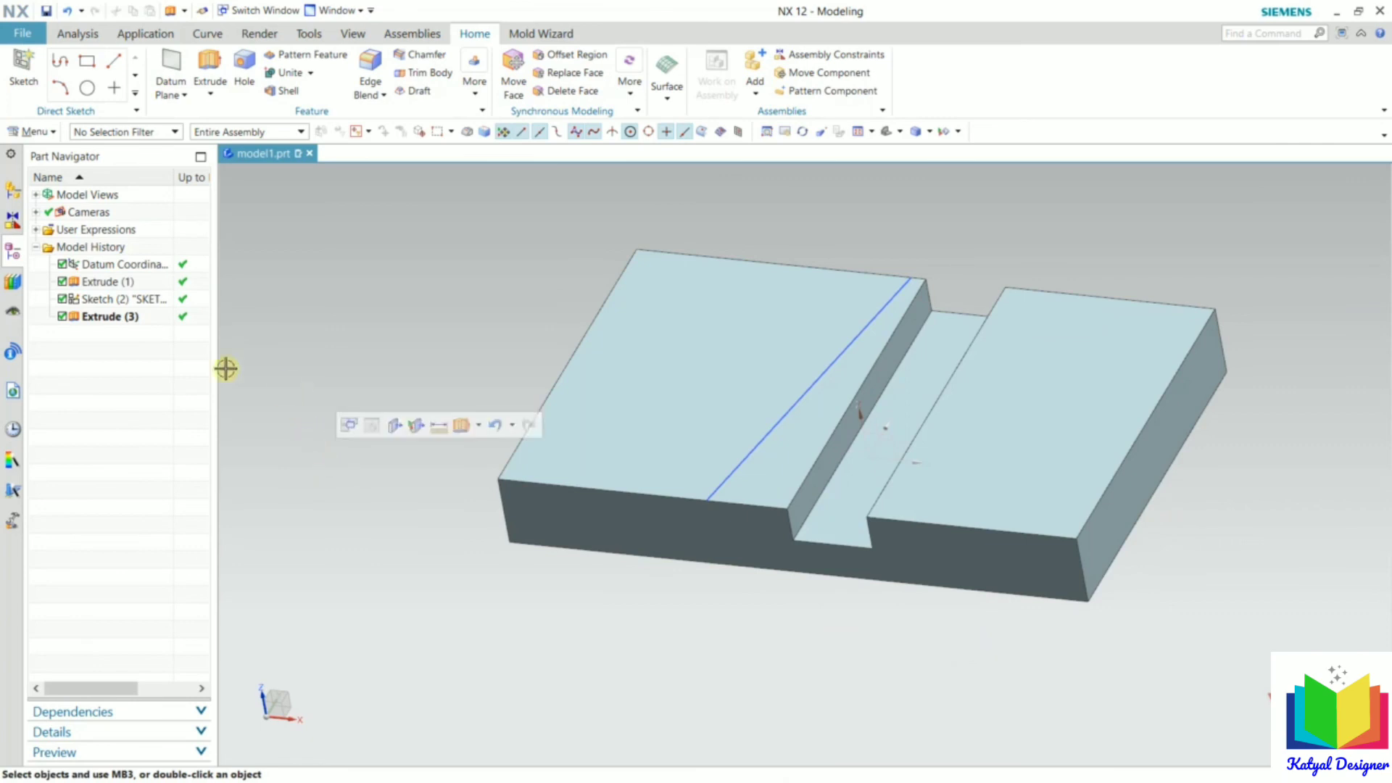
# Reopen the slot's Extrude feature and redefine its direction with a curve-tangent vector along the slanted line on the upper face
pyautogui.click(114, 320)
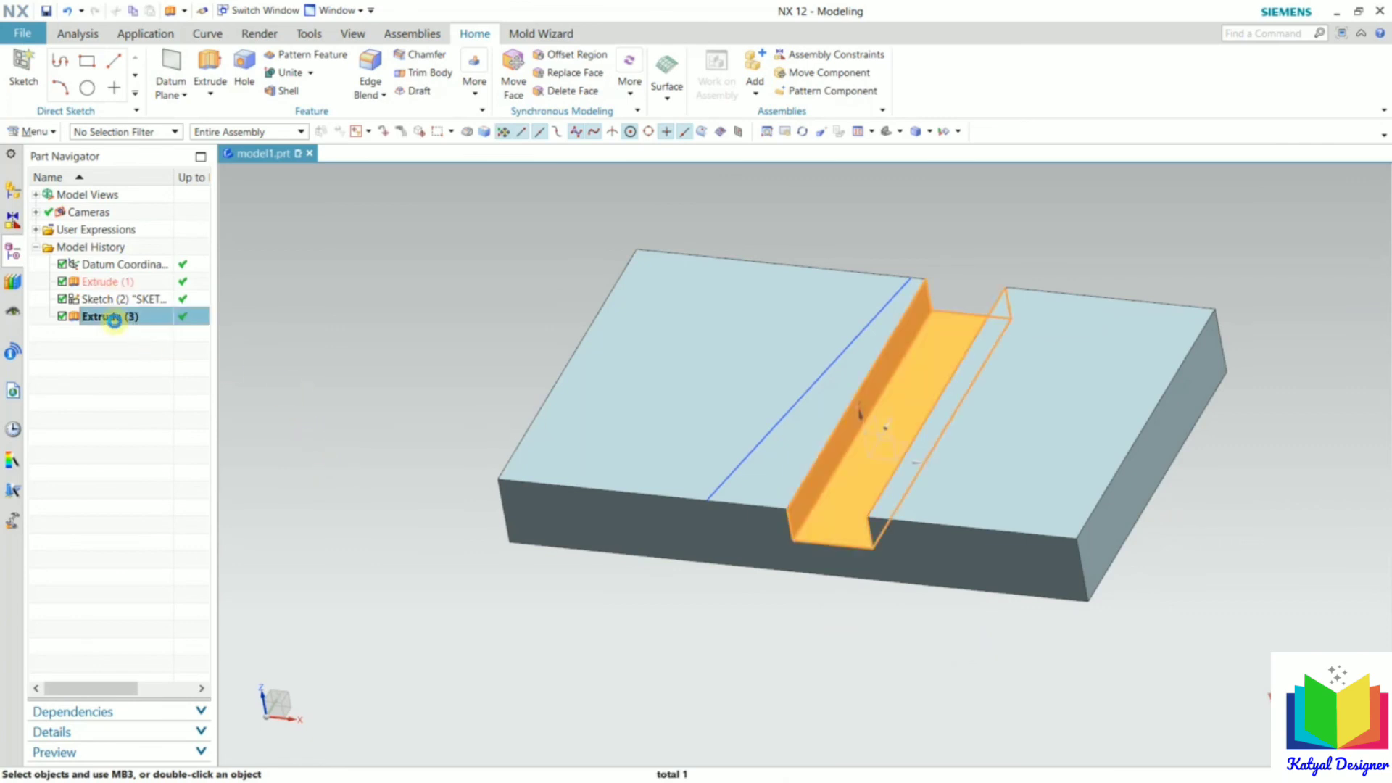
pyautogui.doubleClick(114, 319)
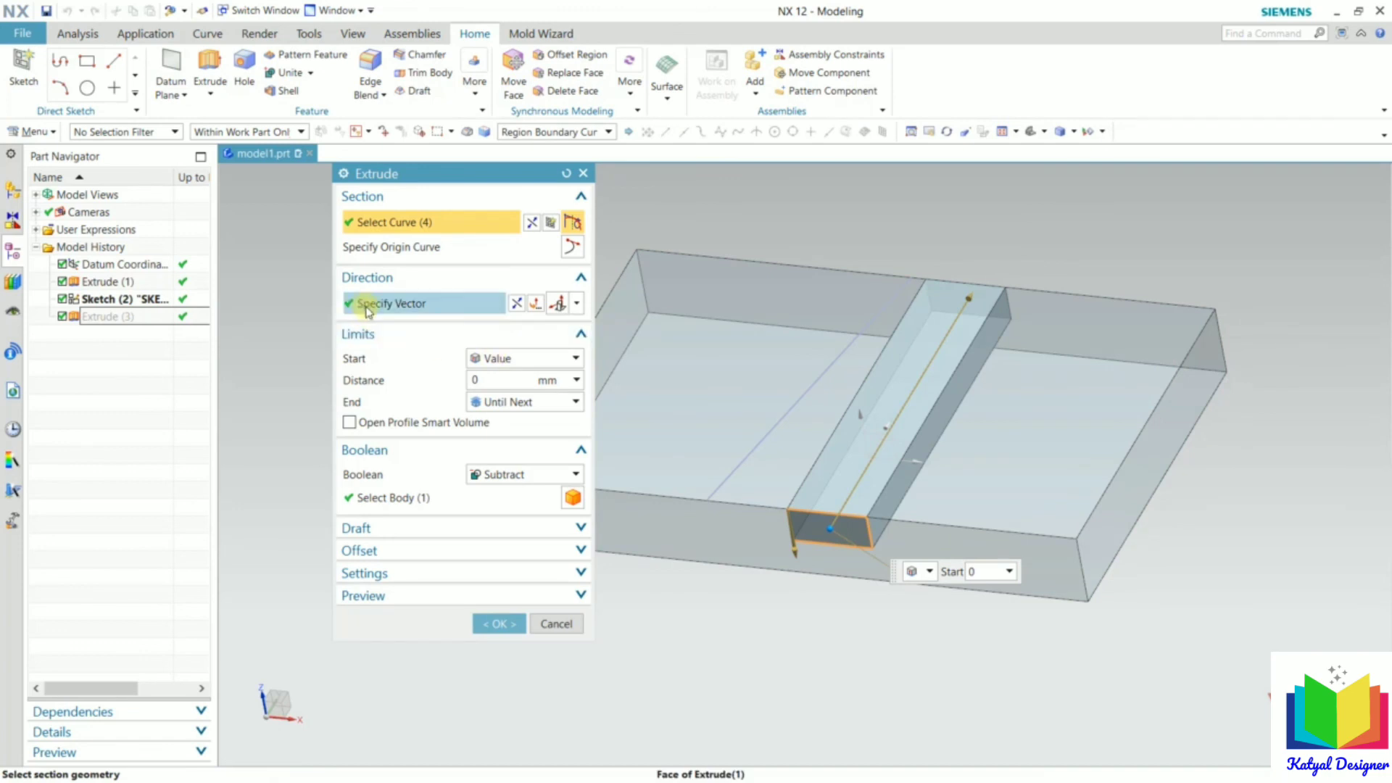
pyautogui.click(449, 312)
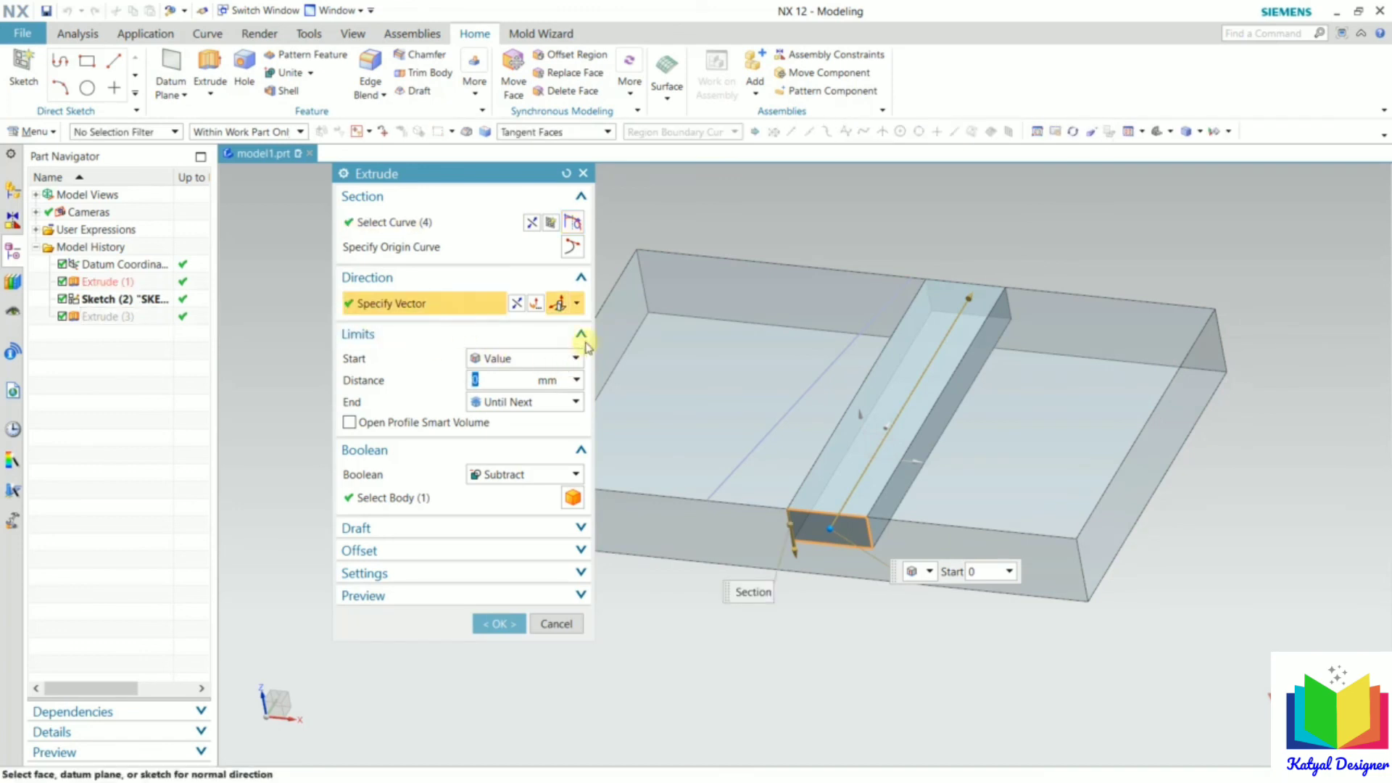
pyautogui.click(579, 304)
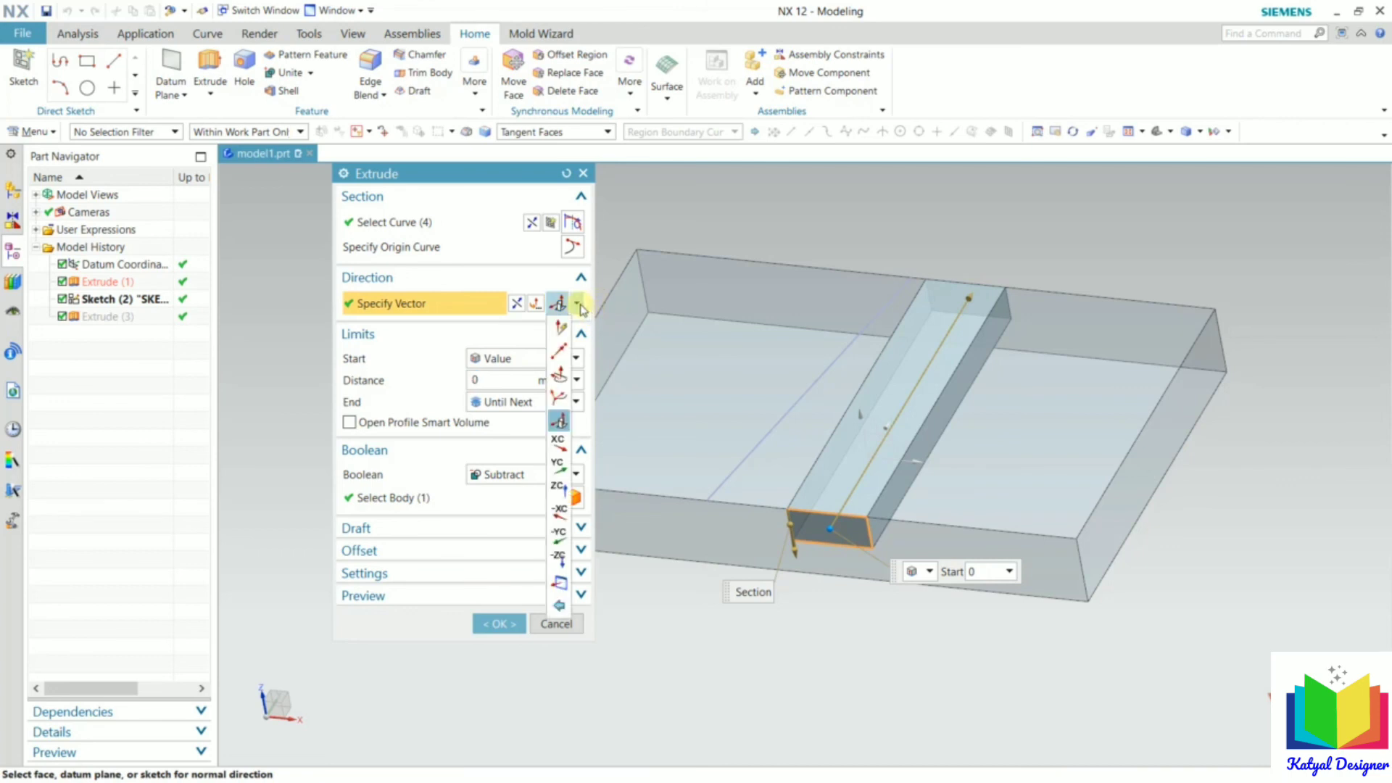
pyautogui.click(556, 398)
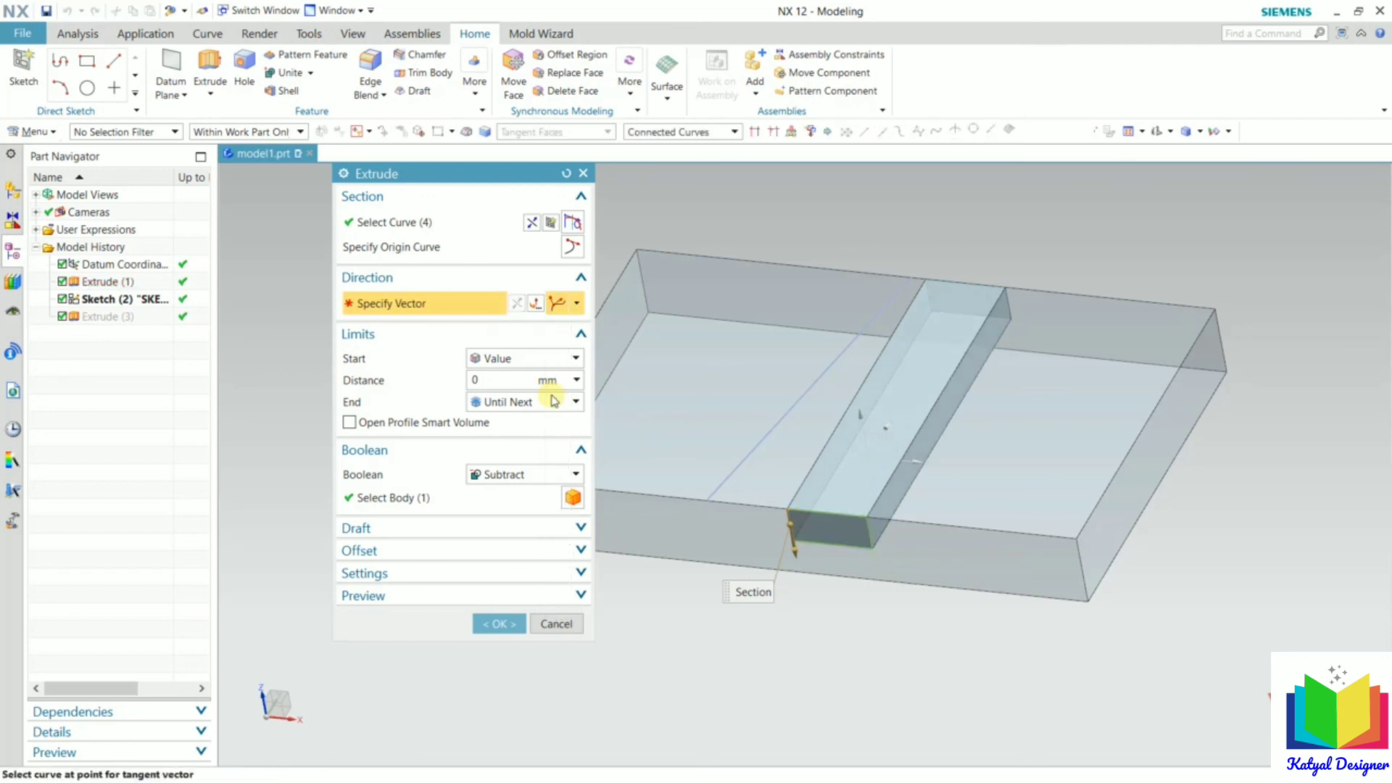
pyautogui.click(809, 385)
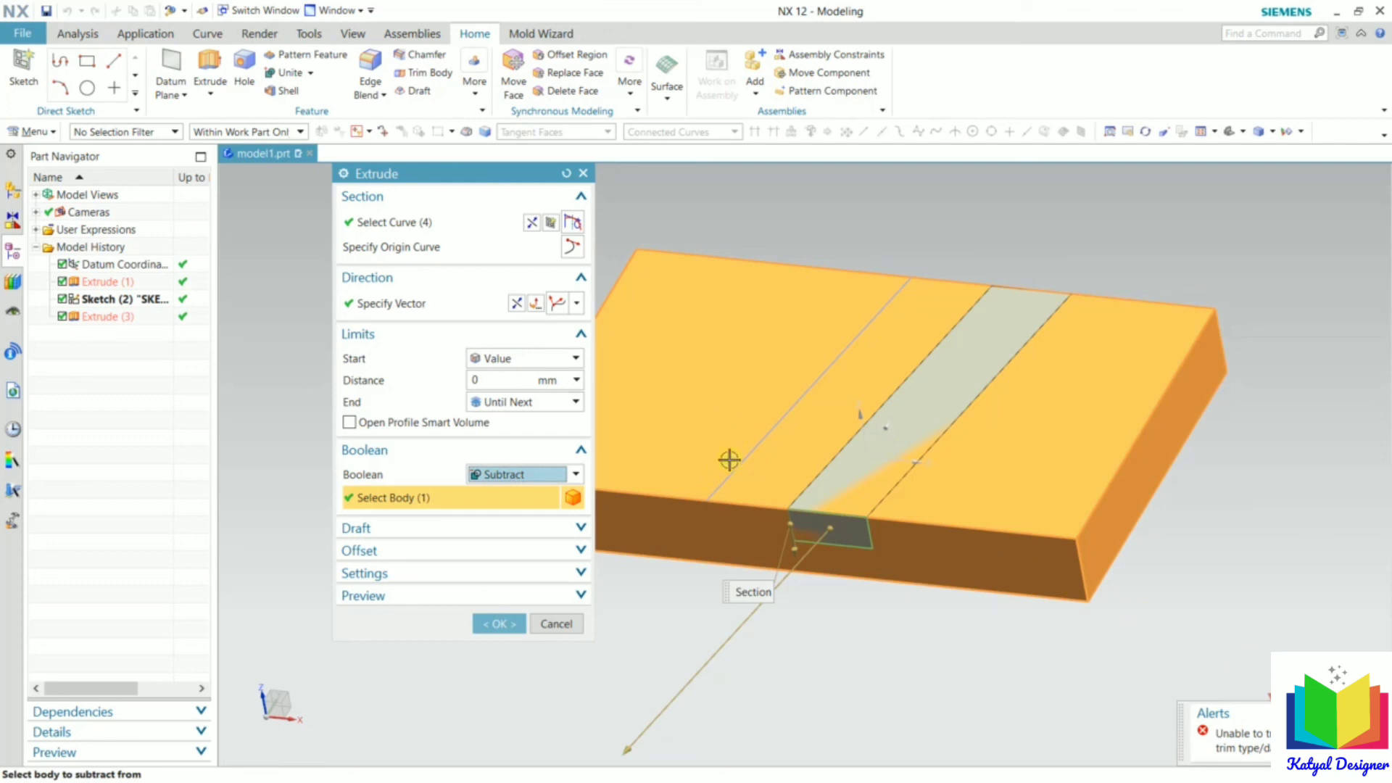
# Reverse the slanted direction into the block and complete the angled slot cut with the Until Next end limit
pyautogui.click(514, 305)
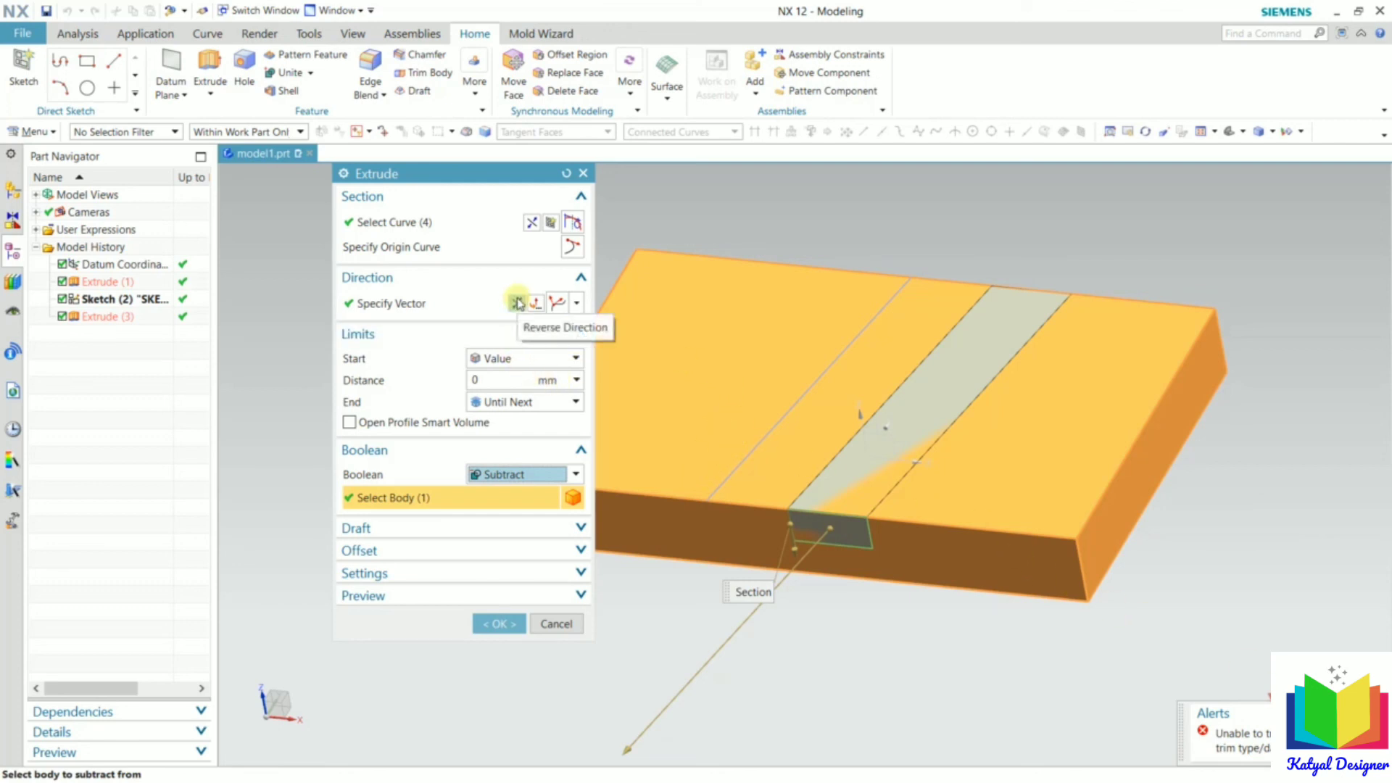
pyautogui.click(517, 303)
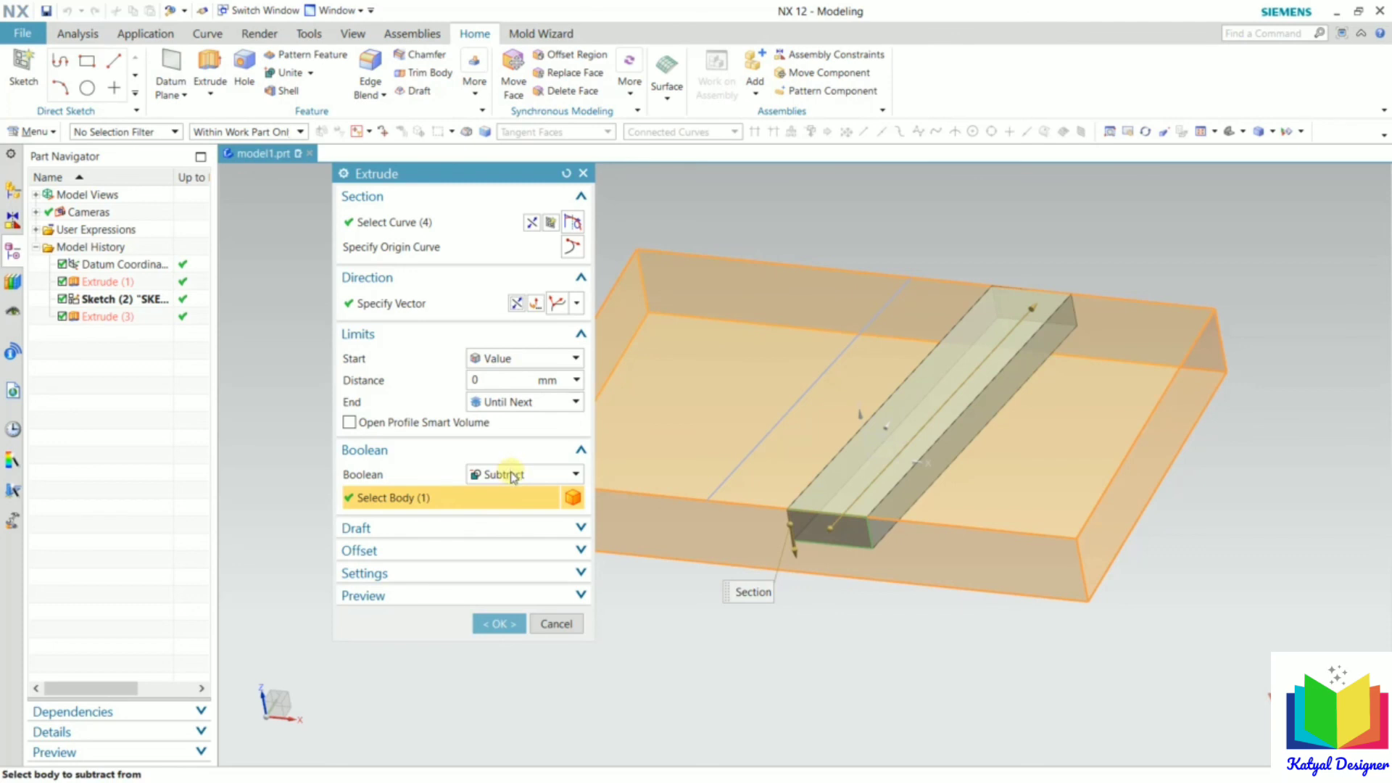
pyautogui.click(508, 402)
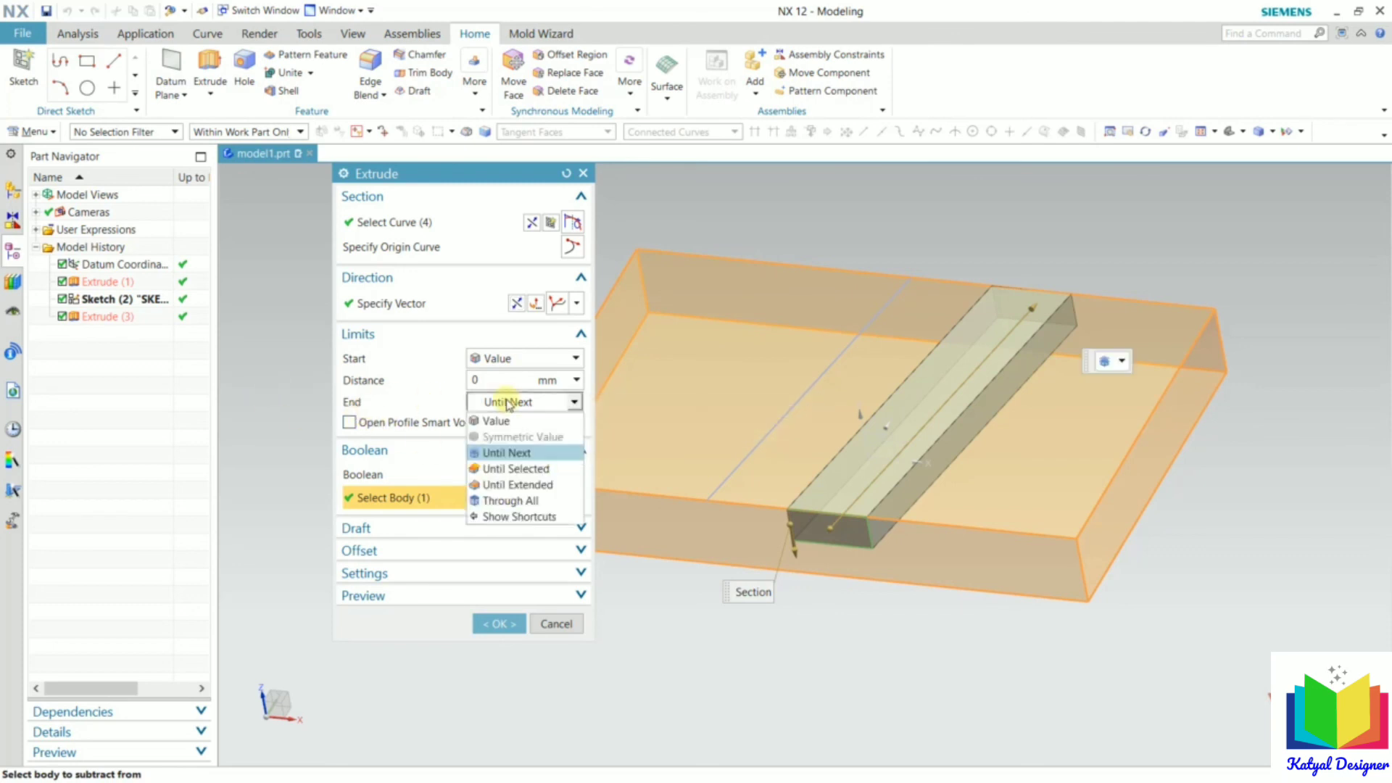
pyautogui.click(506, 452)
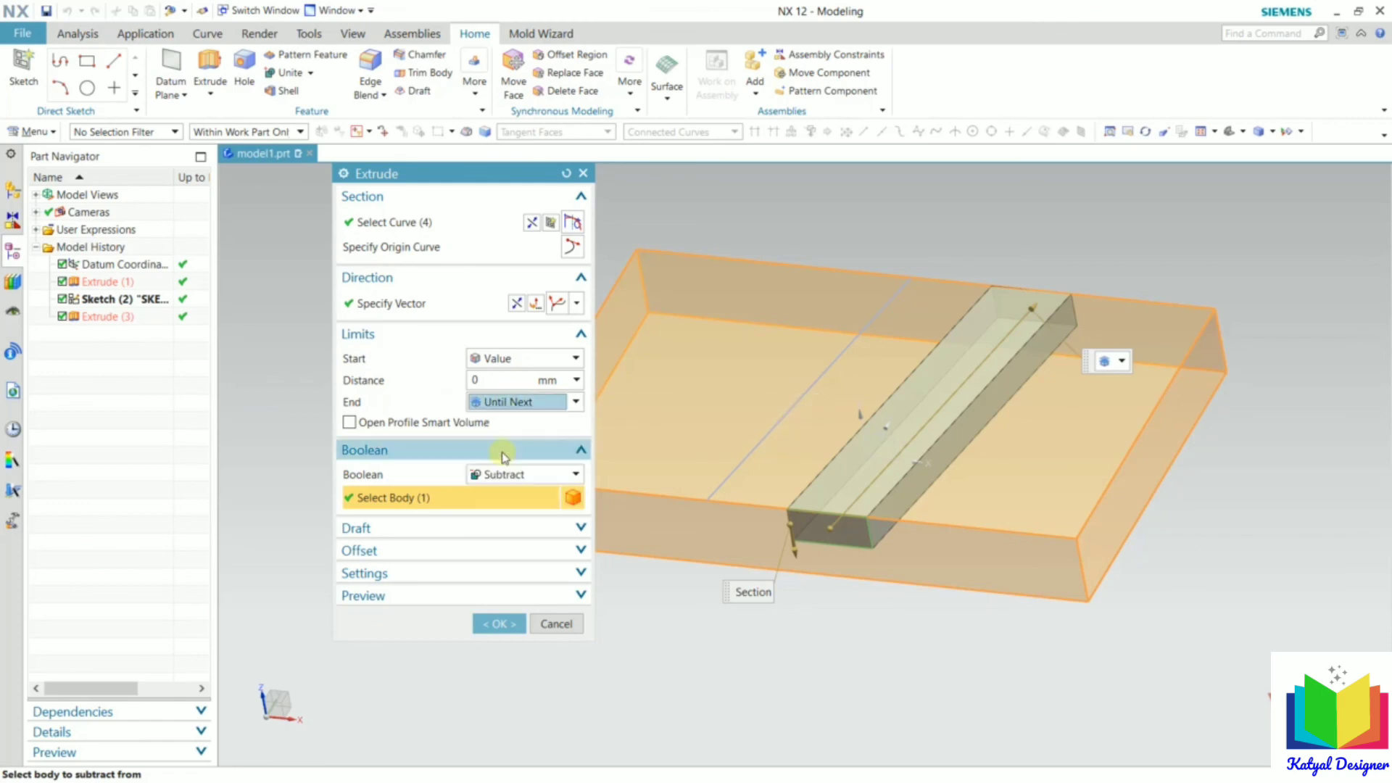
pyautogui.click(499, 623)
pyautogui.moveTo(1063, 522); pyautogui.dragTo(1051, 558, button='middle')
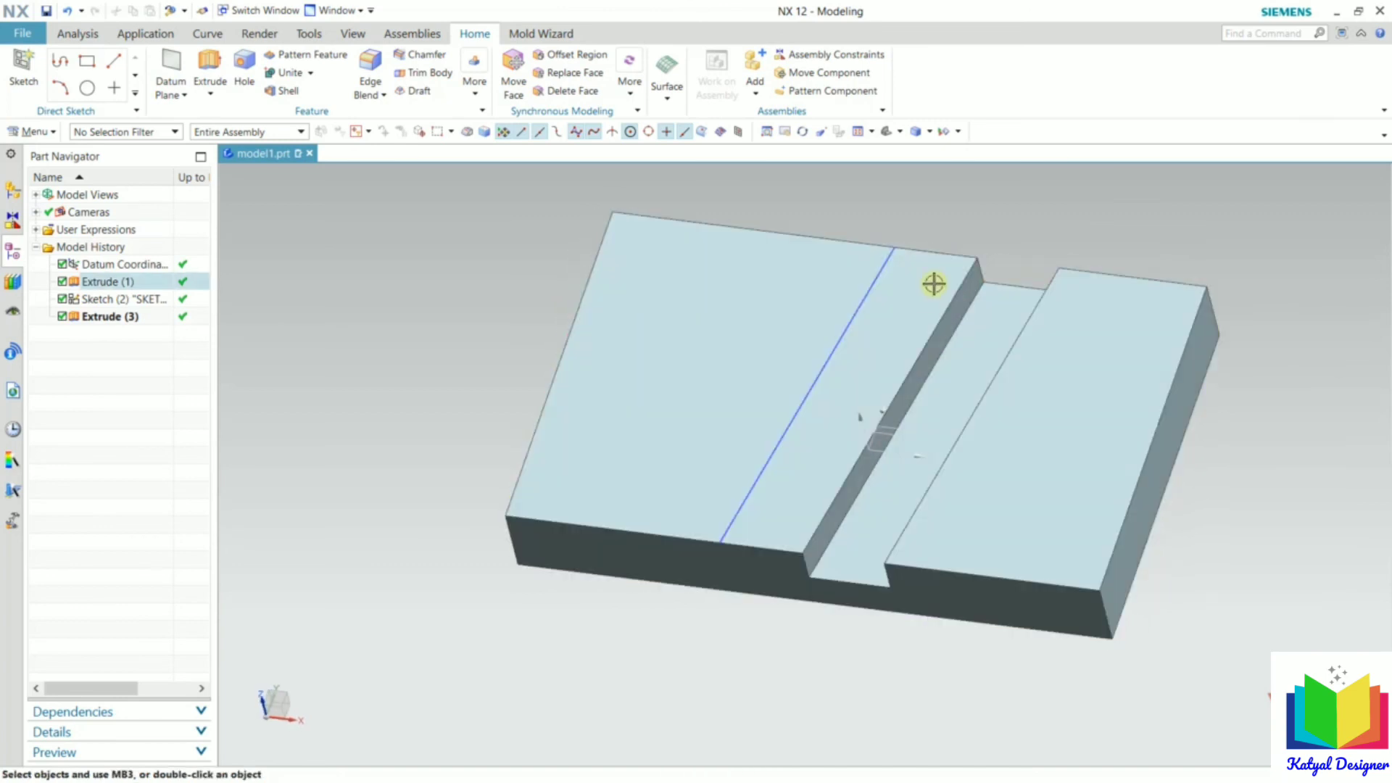